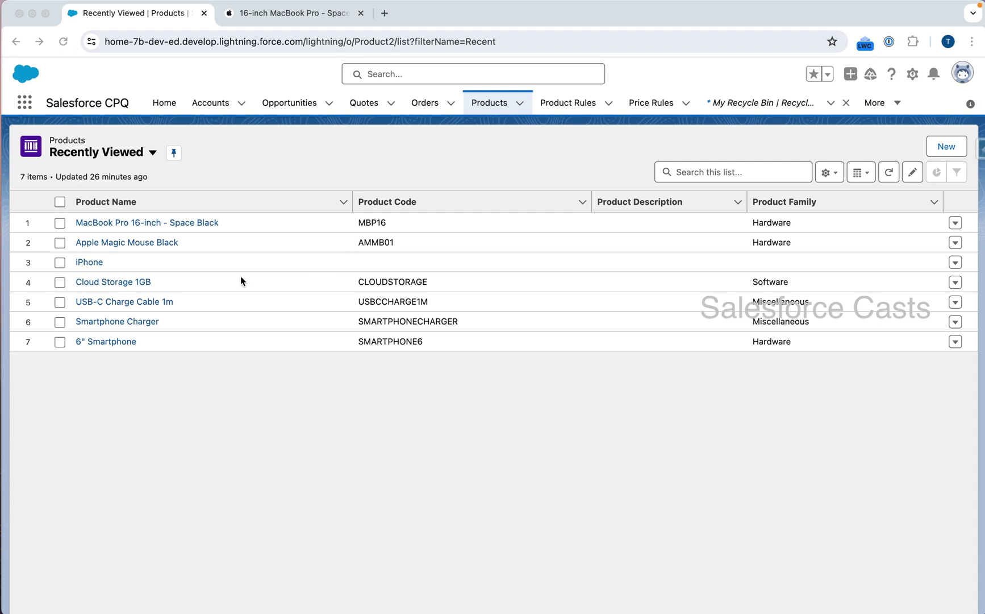
key(super+shift+4)
drag(61, 228, 238, 257)
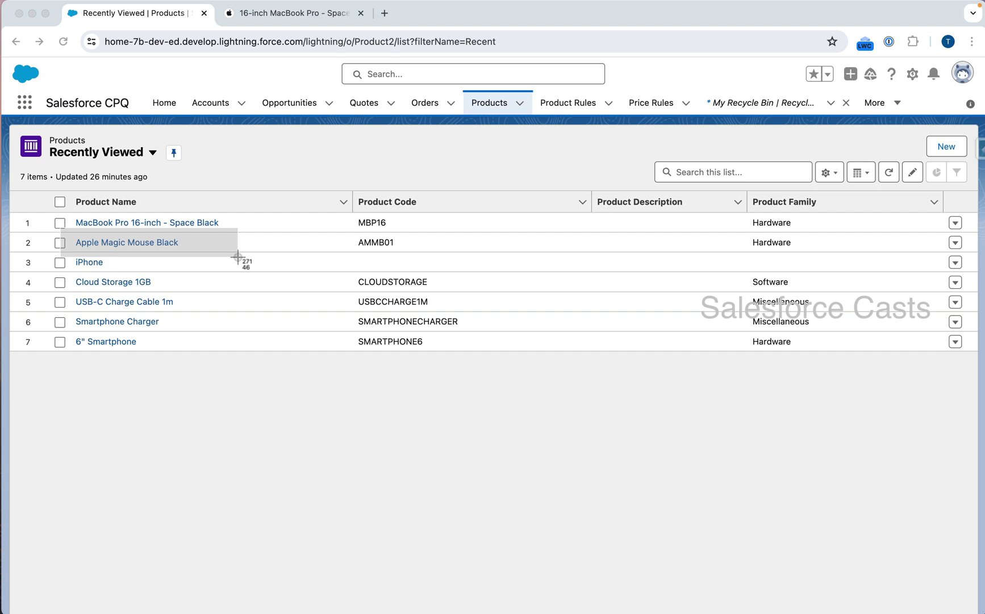
drag(237, 257, 238, 256)
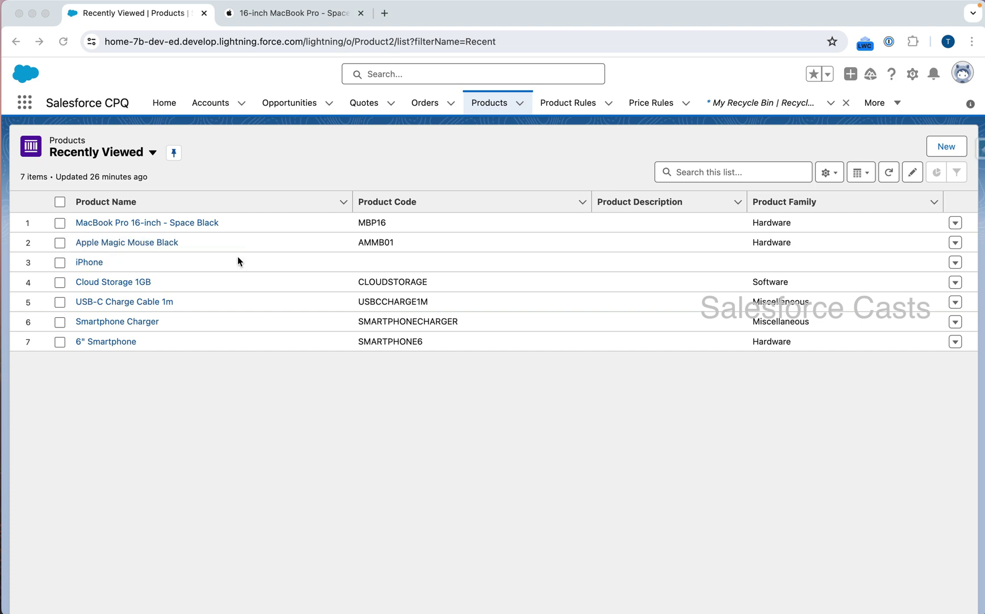
drag(54, 199, 248, 240)
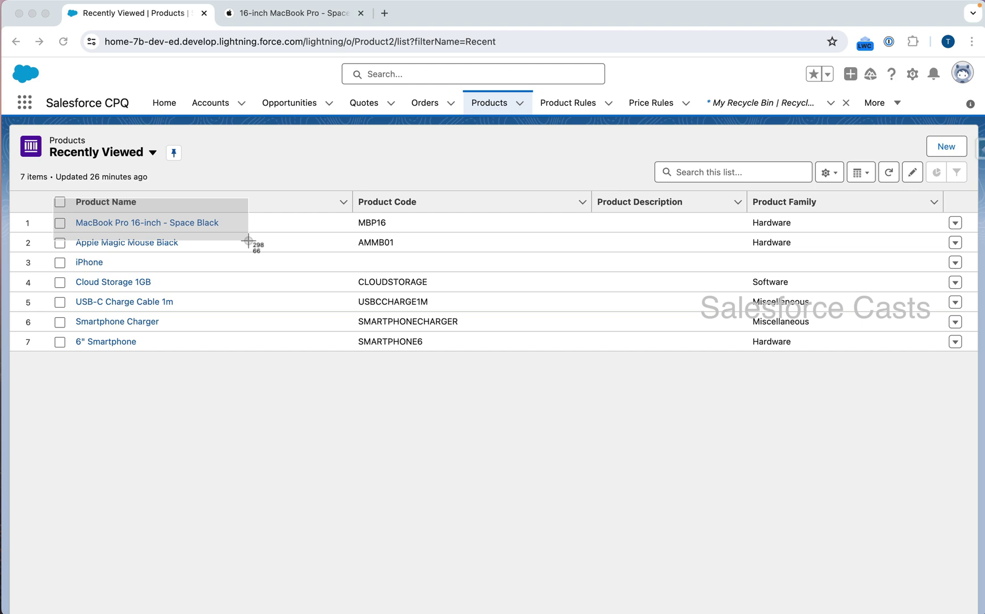
drag(248, 241, 247, 240)
Step: Switch to the Apple product page and examine the 16-inch MacBook Pro title and its listed component specifications
click(312, 15)
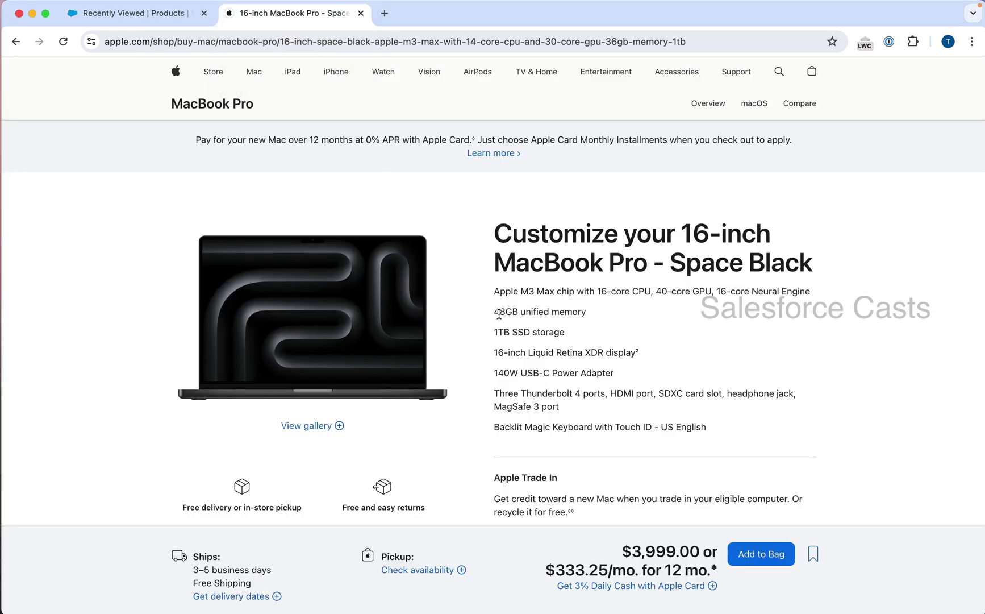
key(super+shift+4)
drag(483, 276, 833, 410)
key(super+shift+4)
drag(470, 210, 821, 276)
key(super+shift+4)
drag(481, 279, 830, 364)
key(super+shift+4)
drag(480, 208, 821, 282)
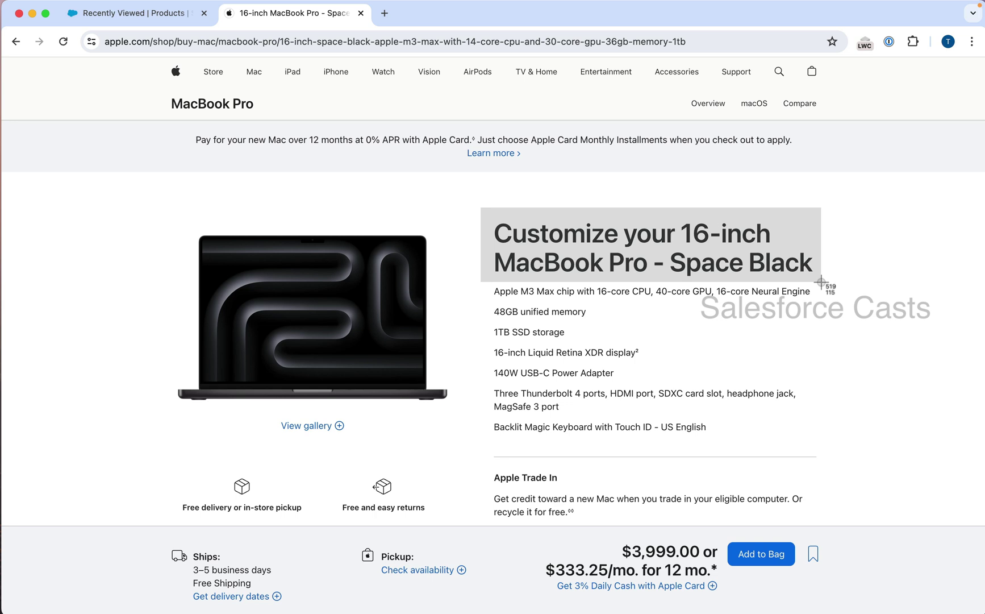
drag(821, 282, 821, 281)
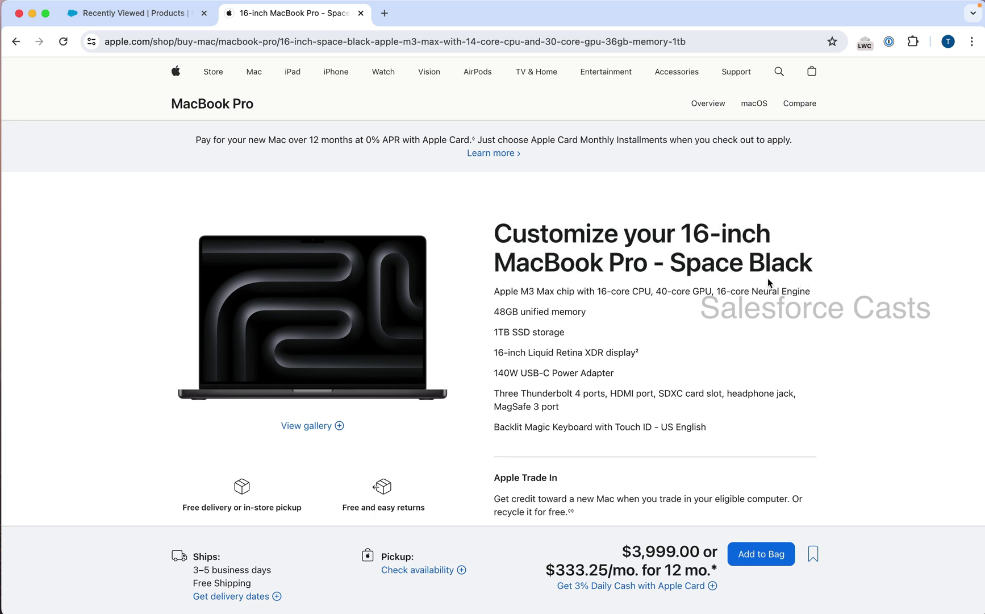
key(super+shift+4)
drag(486, 279, 812, 405)
Step: Create a new Salesforce product named with the "Apple M3 Max chip with 16-core CPU, 40-core GPU, 16-core Neural Engine" text copied from the Apple page
triple_click(567, 290)
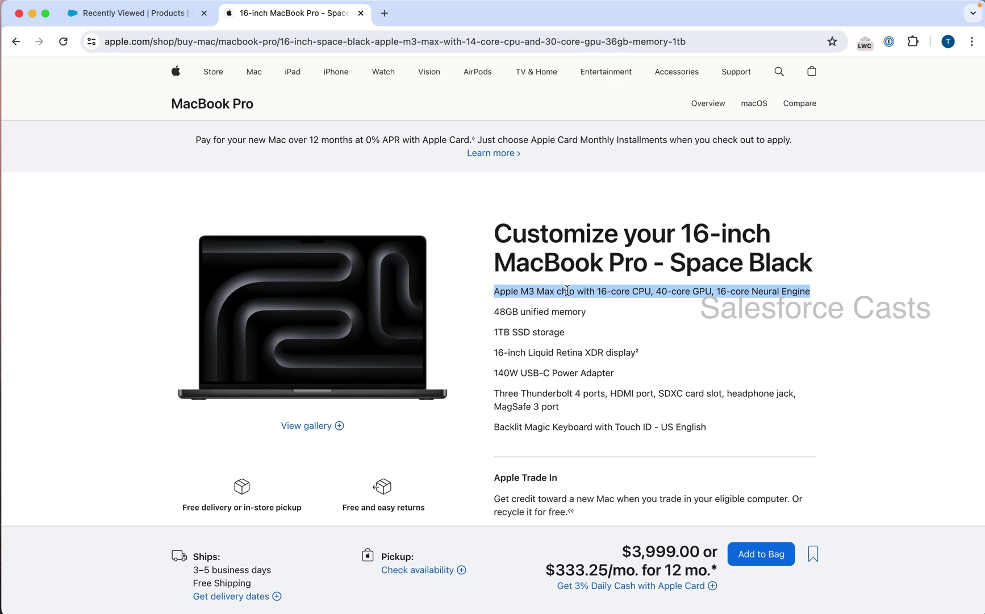
click(183, 14)
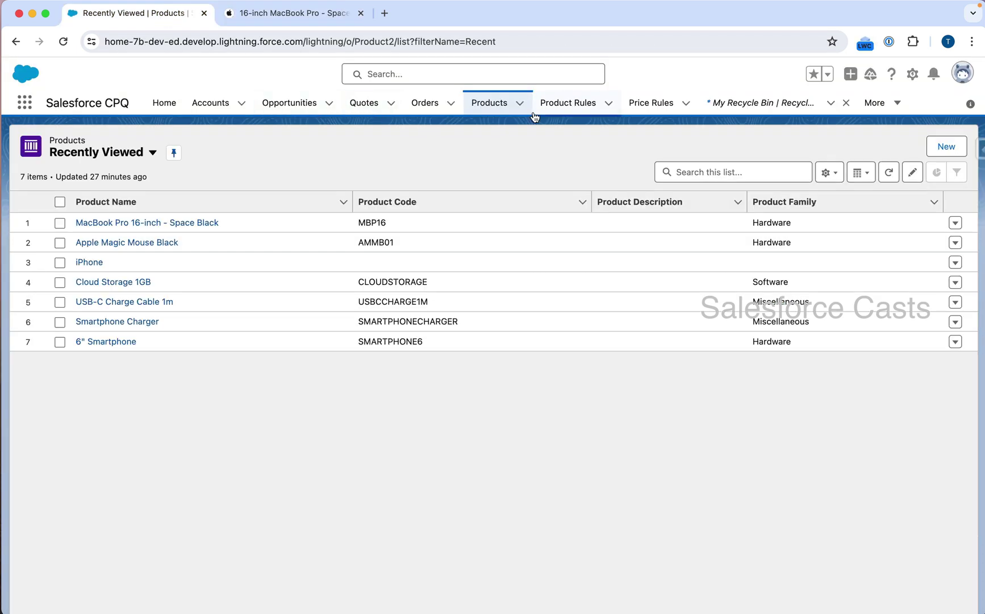
click(520, 103)
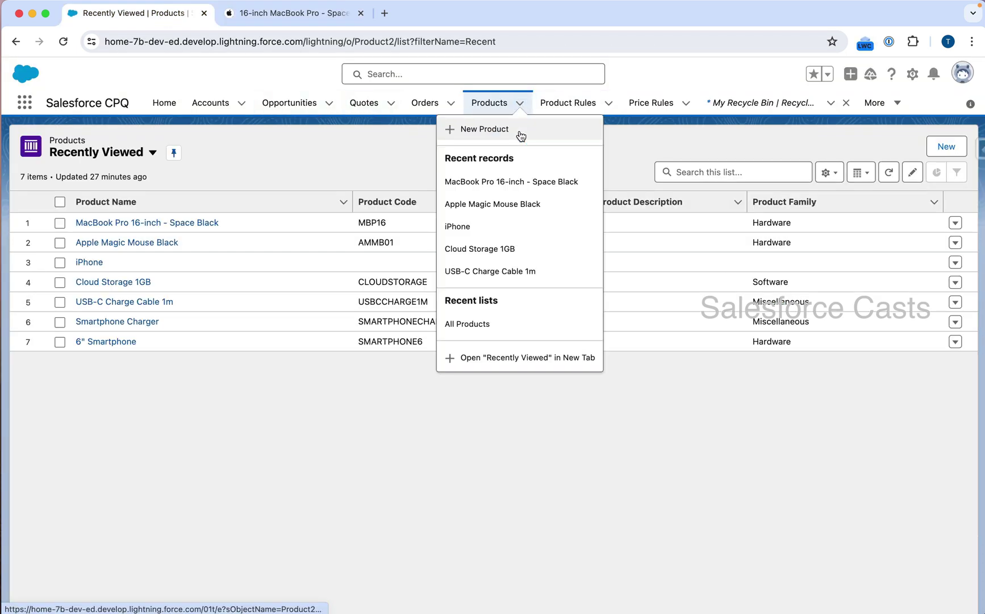
click(520, 131)
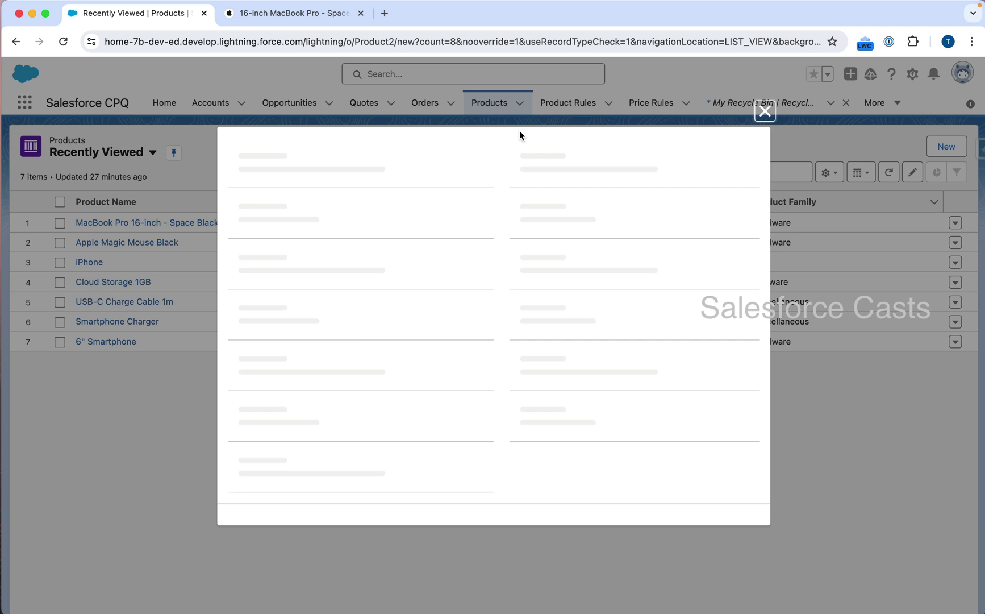
key(super+v)
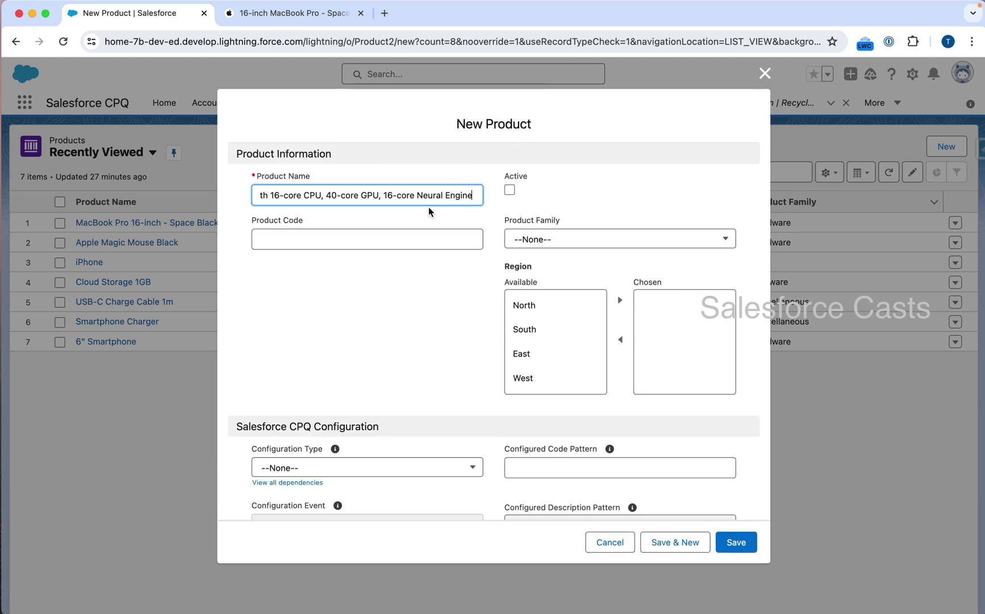
Step: Give the chip product code APPLM3, mark it active in the Hardware family, and save it, starting another new product
click(409, 240)
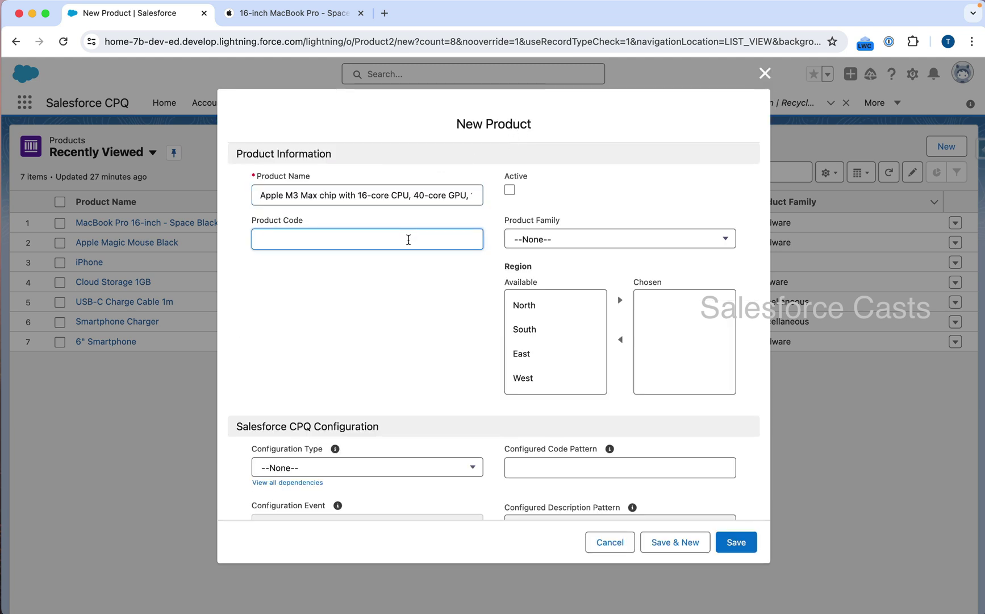
text(APPLM3)
click(510, 189)
click(576, 245)
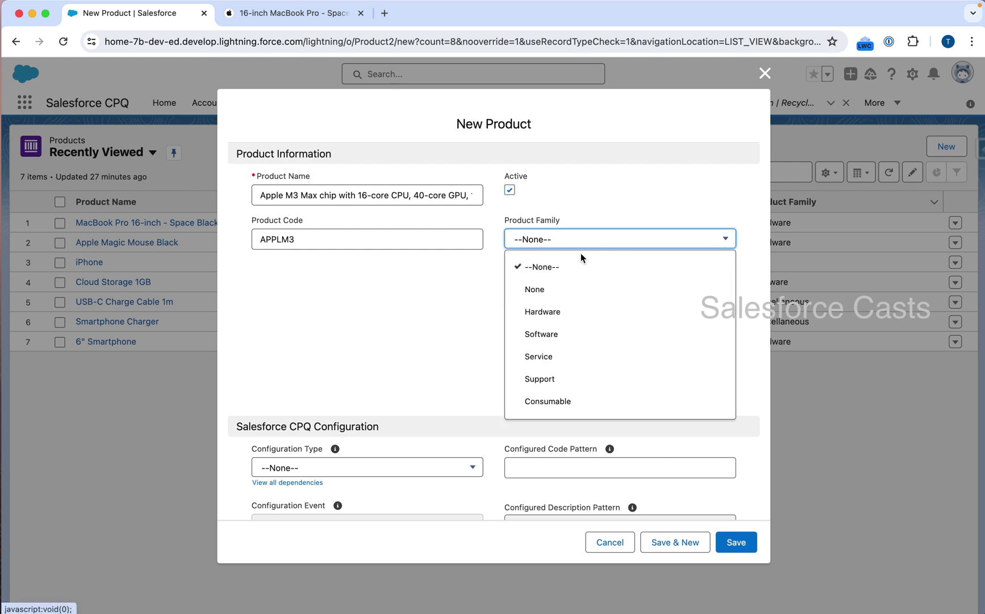
click(575, 315)
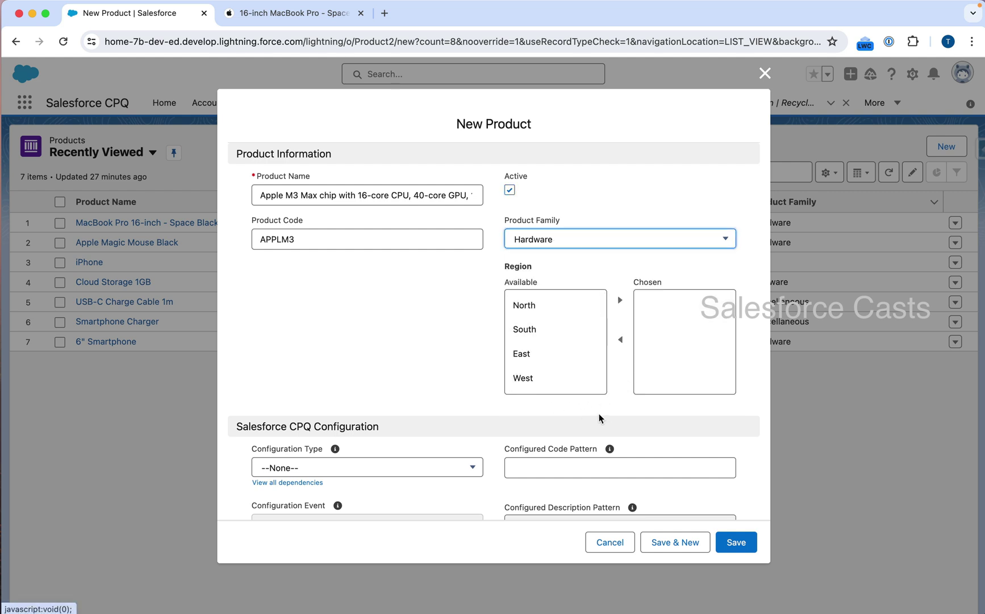
click(681, 545)
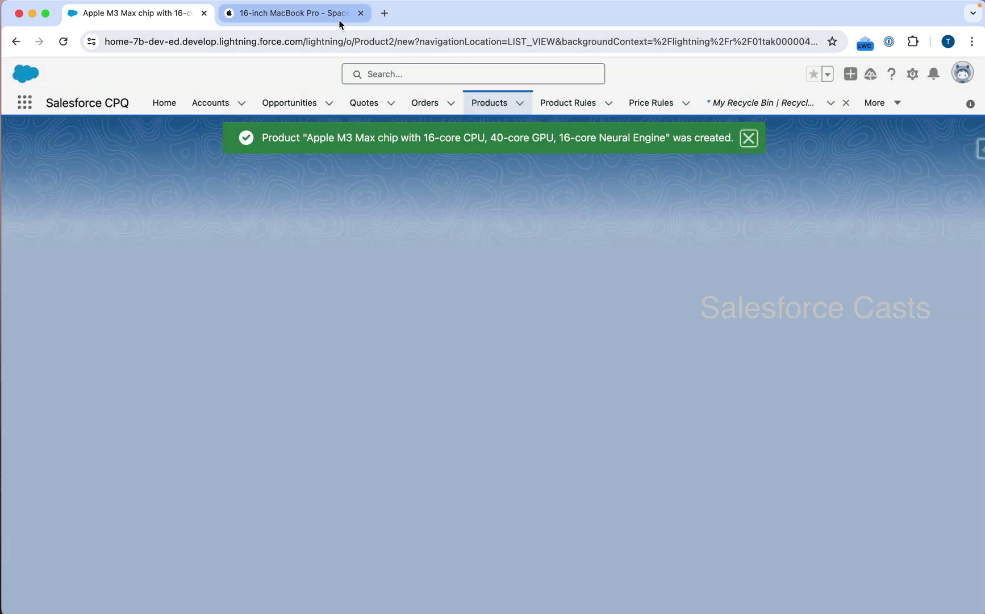
Step: Copy the "48GB unified memory" specification from the Apple page into the new product's name
click(339, 15)
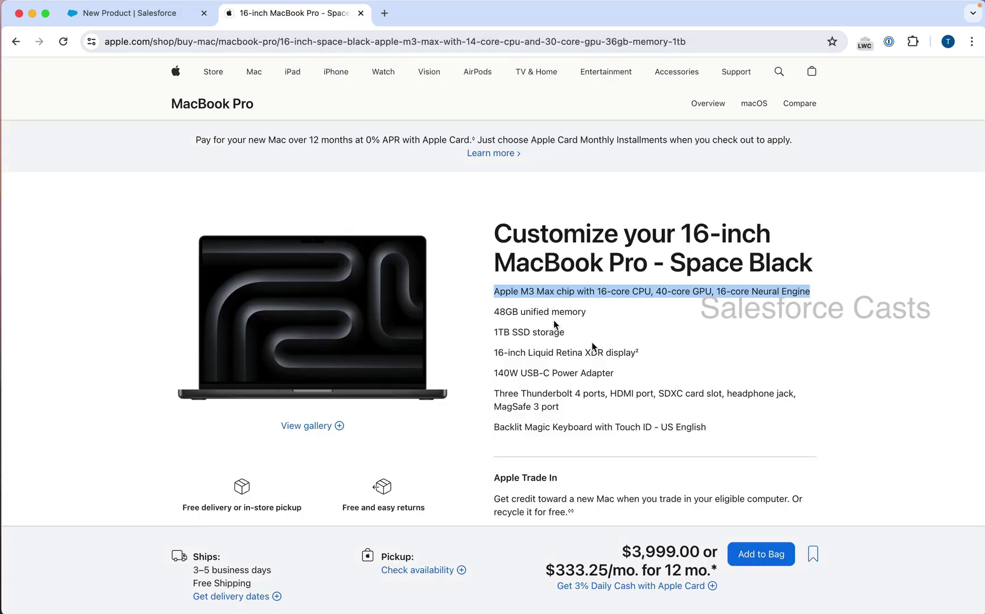
double_click(537, 312)
triple_click(536, 312)
key(super+c)
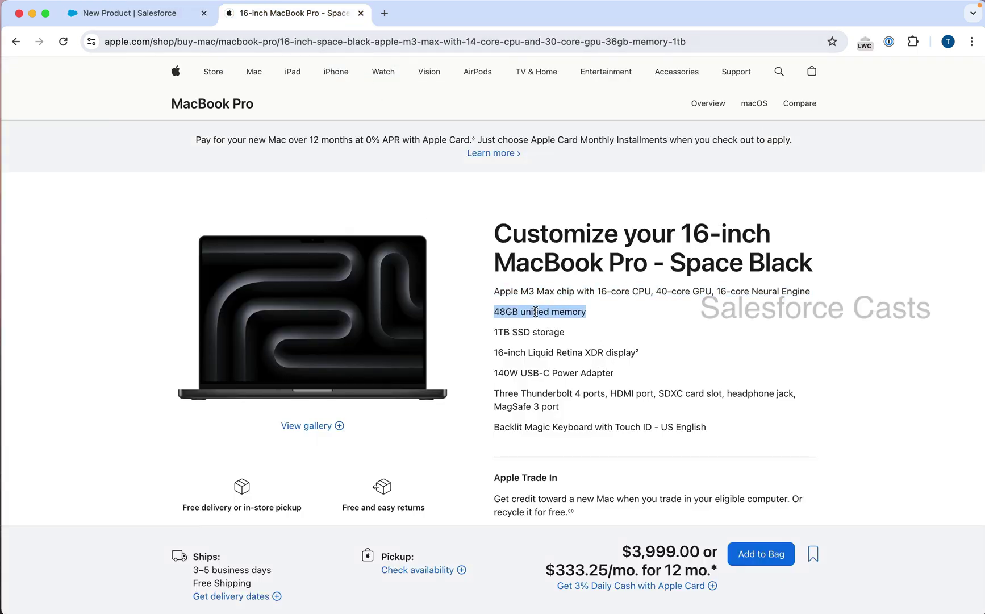
click(187, 16)
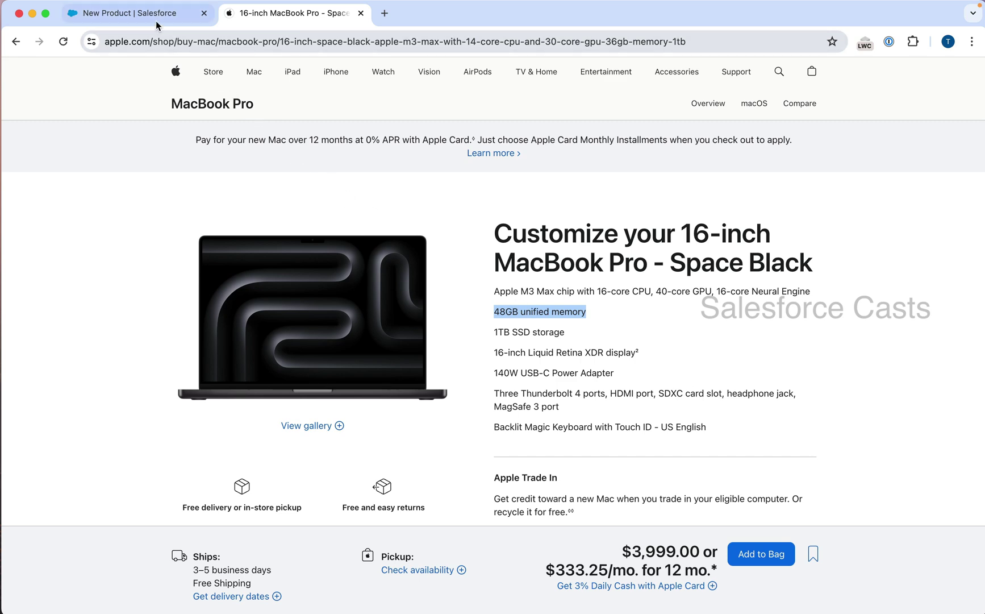
key(super+v)
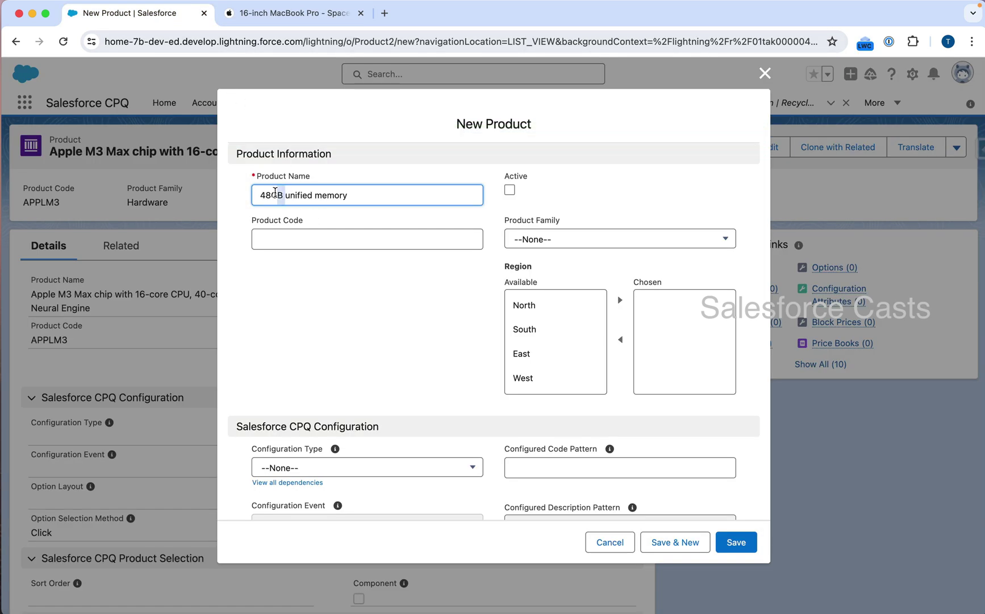
Step: Reword the product name to "Apple unified memory 48GB"
double_click(270, 195)
key(BackSpace)
click(334, 196)
text(48GB)
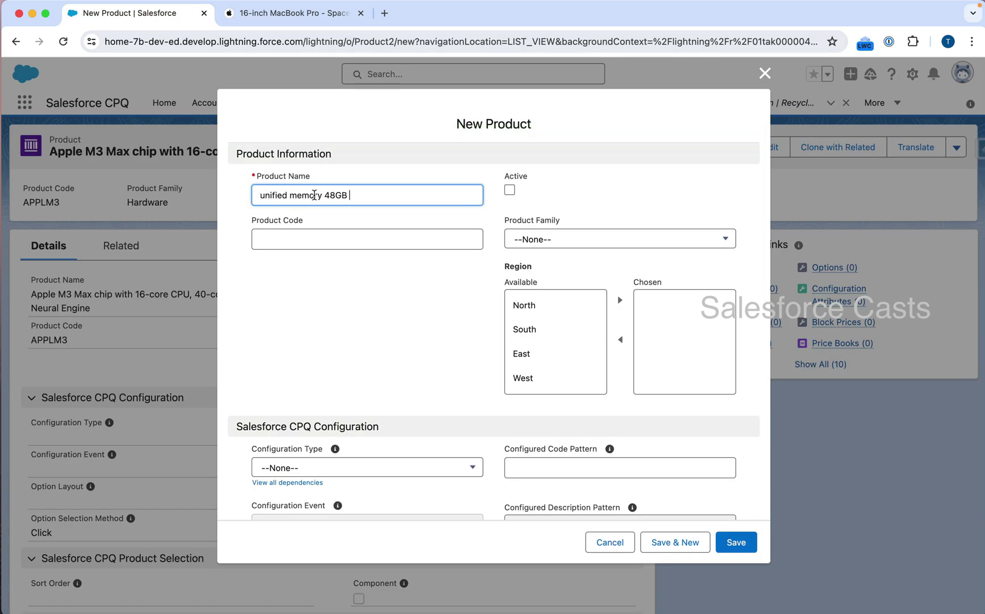
click(258, 195)
text(Apple)
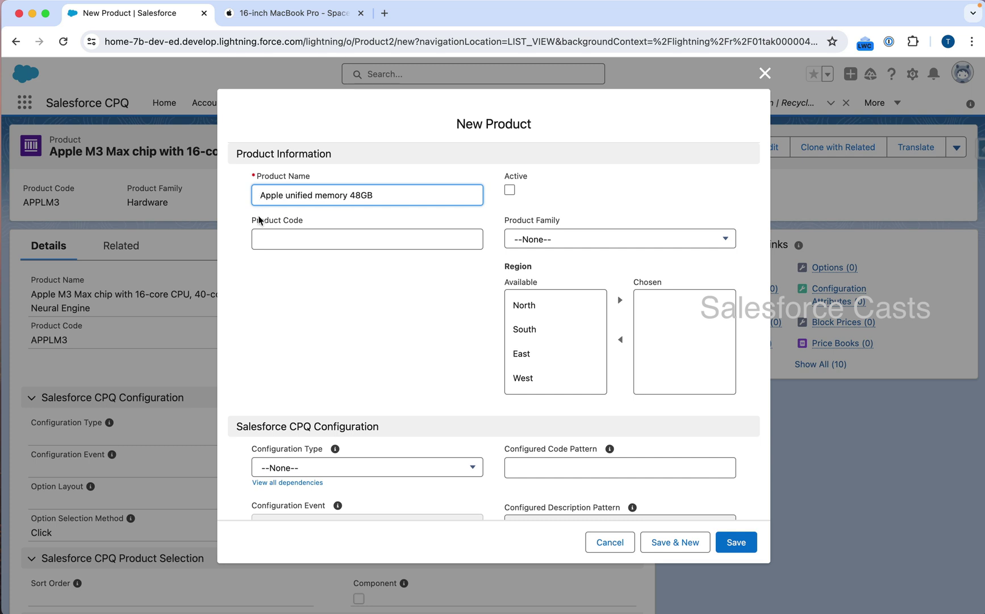
Step: Give the memory product code APPL48GB, mark it active in the Hardware family, and save it, starting another new product
click(261, 242)
text(APPL48GB)
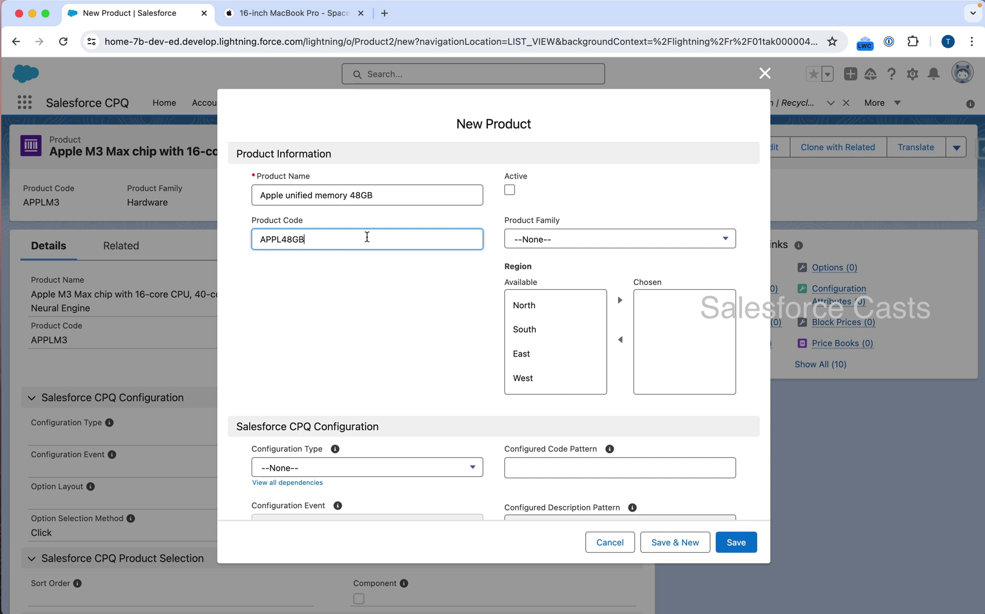
click(510, 191)
click(554, 247)
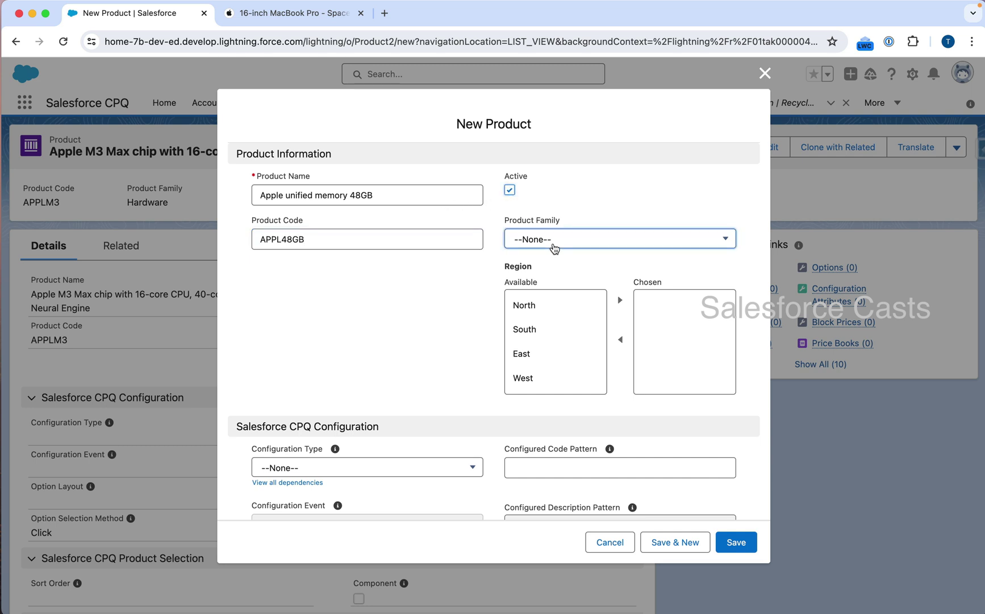
click(577, 310)
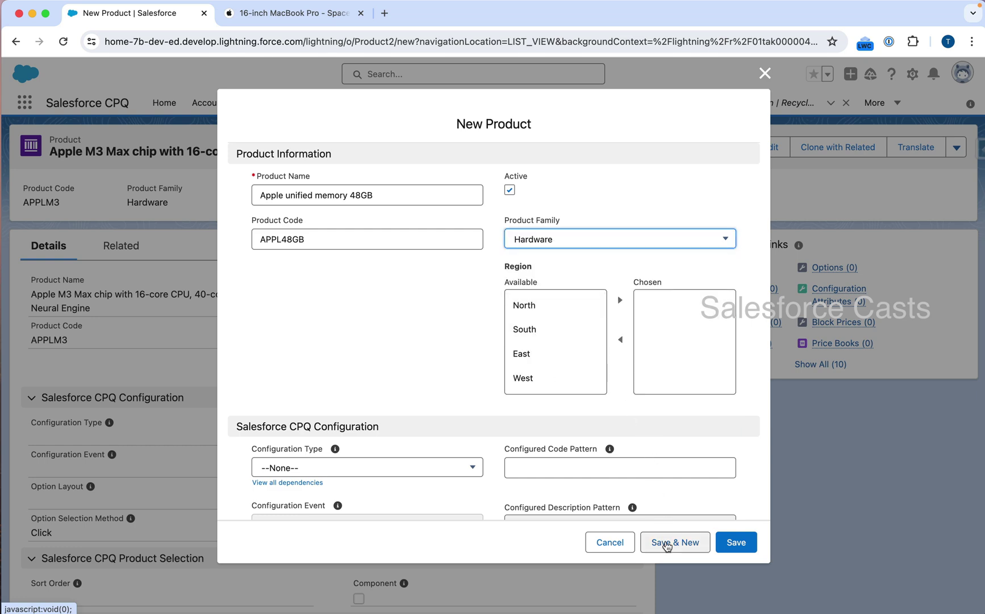
click(666, 542)
Step: Copy the "1TB SSD storage" specification from the Apple page into the new product's name
click(321, 13)
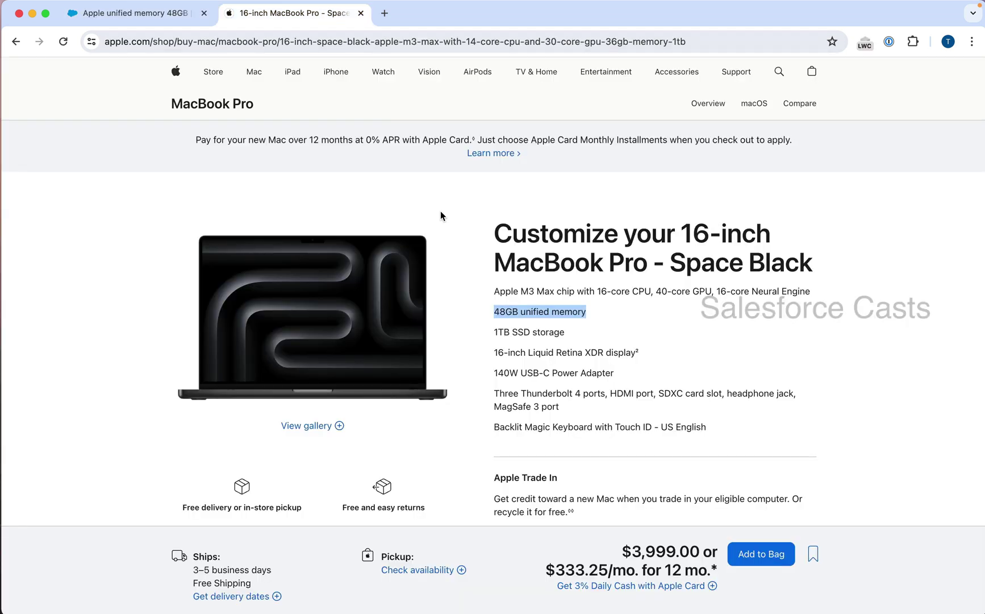
key(super+shift+4)
drag(486, 323, 792, 448)
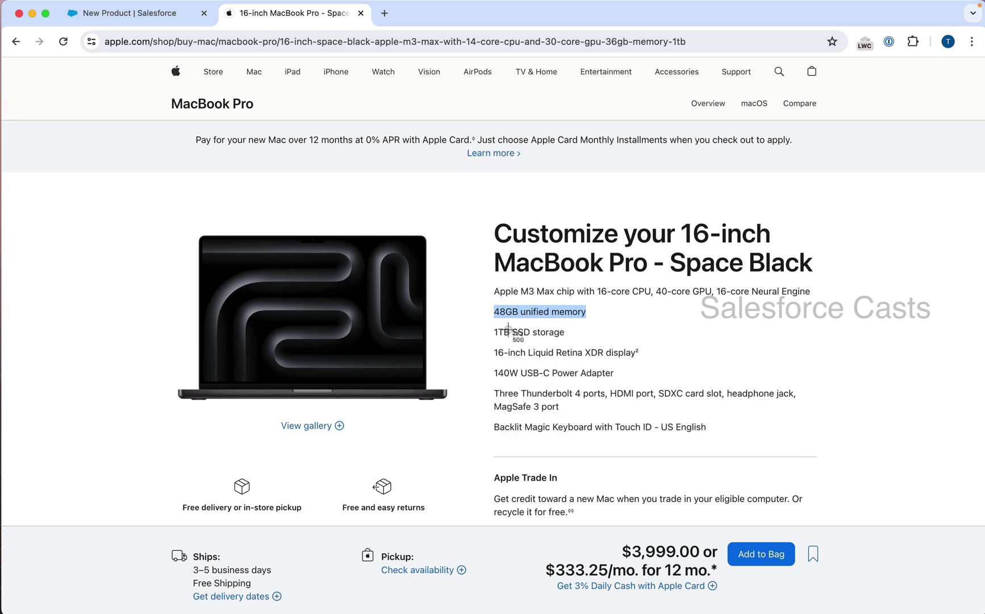
drag(485, 323, 676, 384)
triple_click(526, 331)
key(super+c)
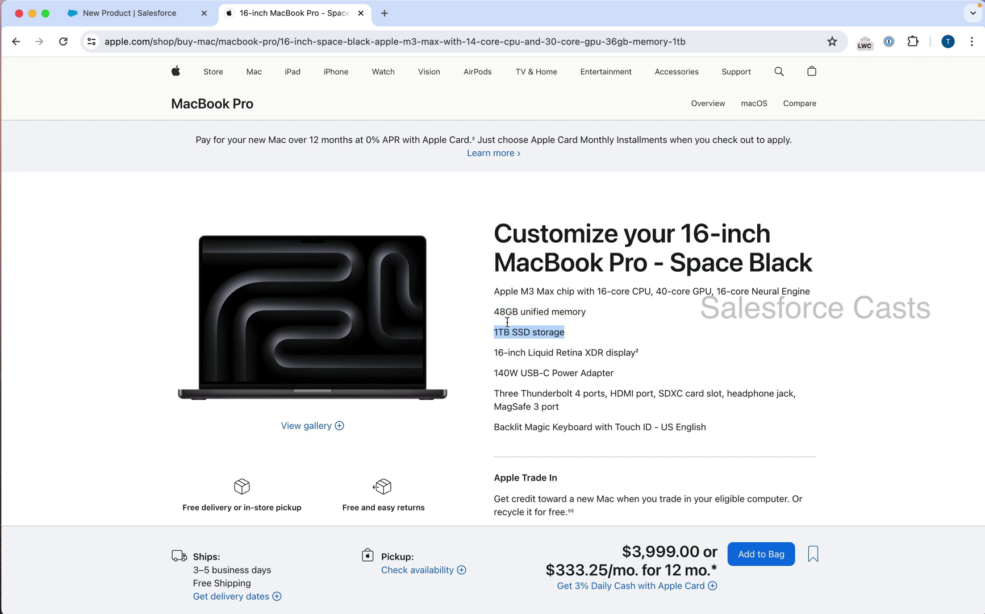
click(130, 12)
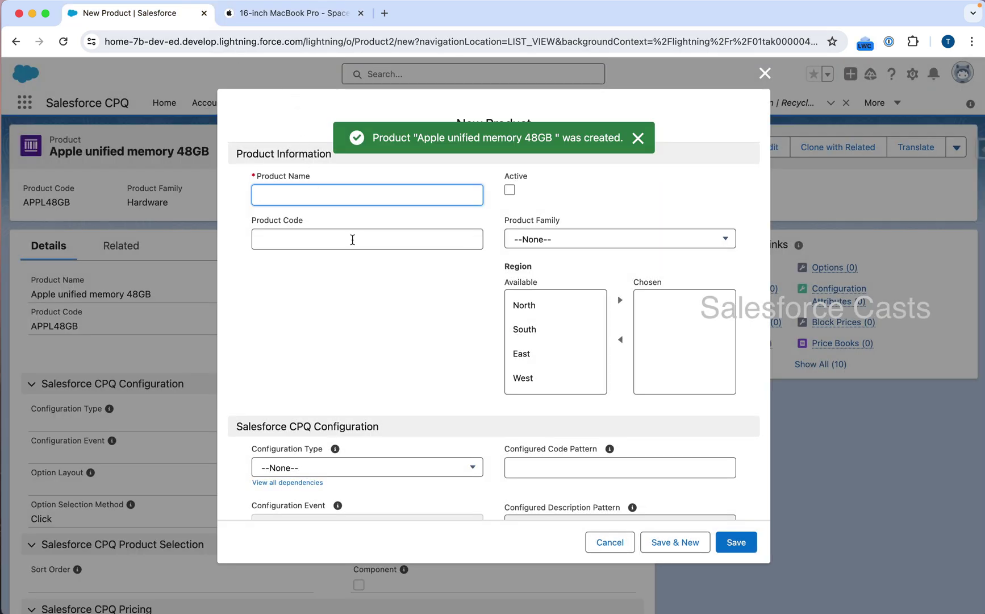
key(super+v)
Step: Give the storage product code 1TBSSD, mark it active in the Hardware family, and save it, starting another new product
click(303, 234)
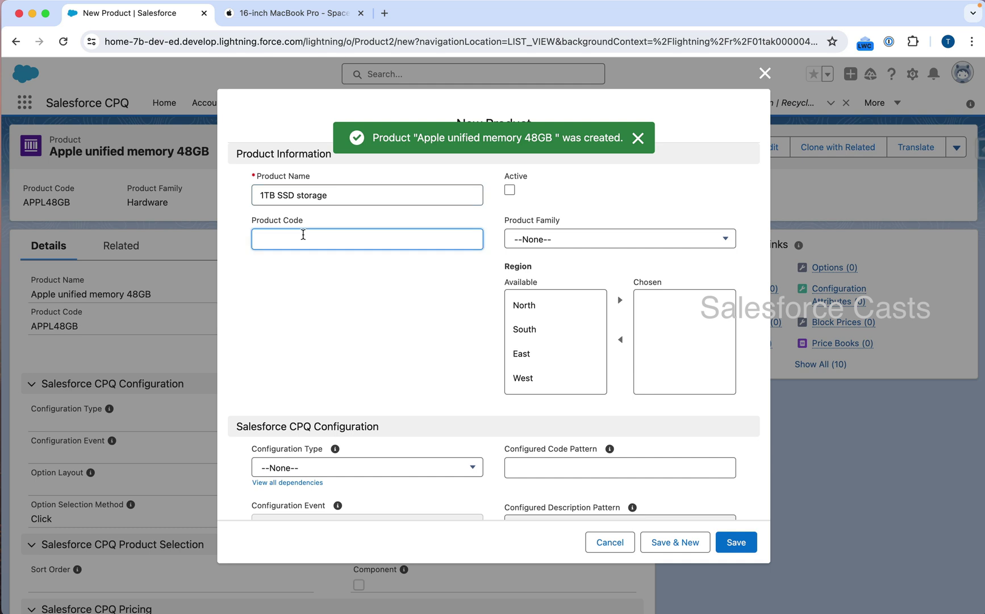
text(1TBSSD)
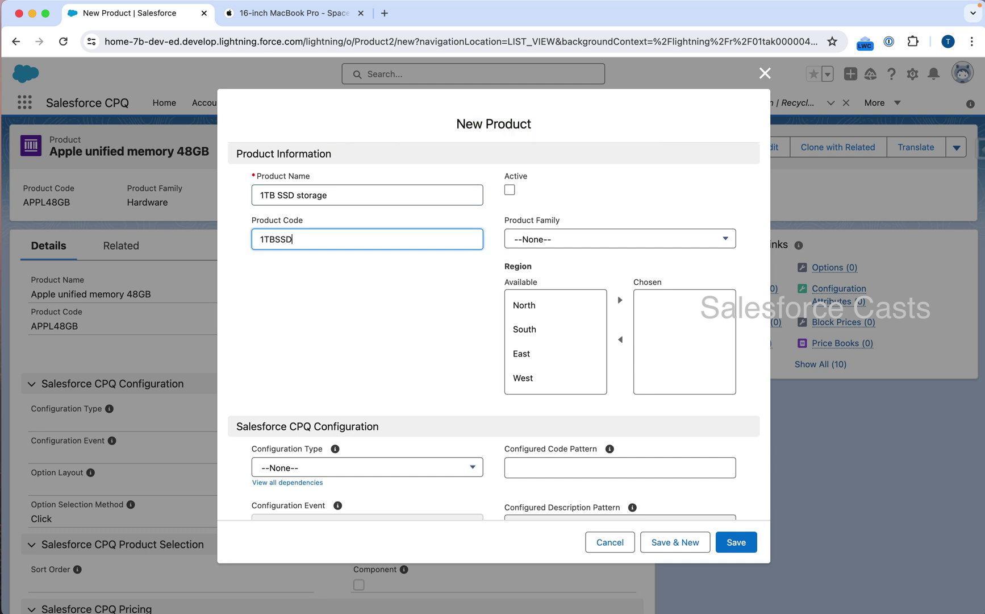
click(510, 190)
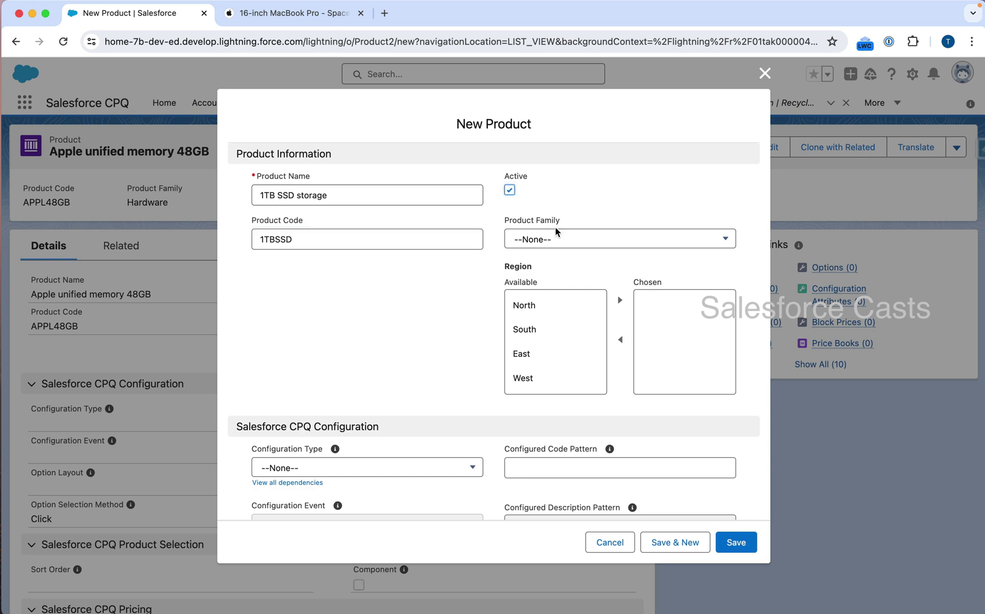
click(564, 242)
click(563, 311)
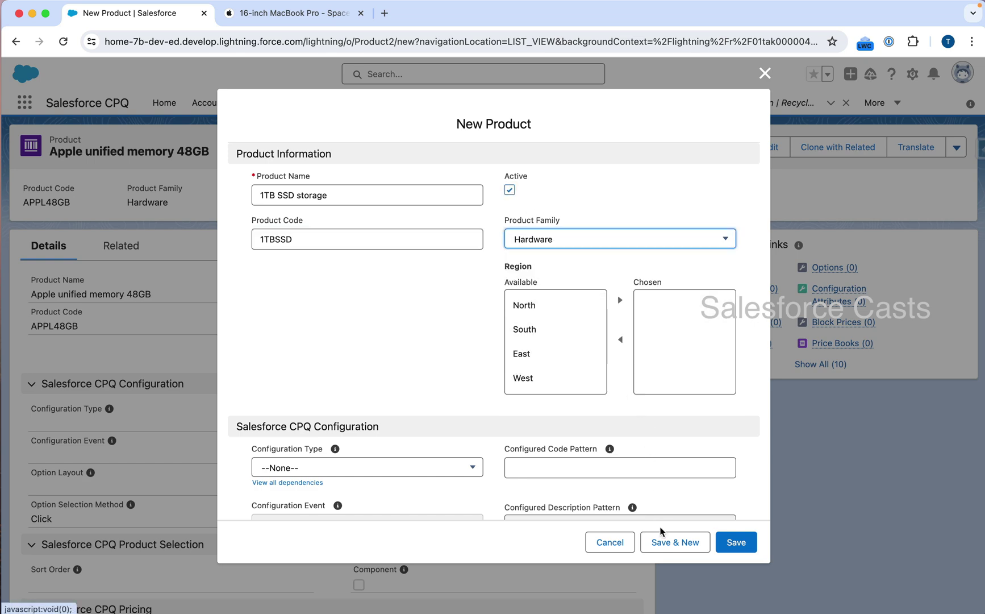
click(736, 541)
Step: Copy the "16-inch Liquid Retina XDR display²" specification from the Apple page into the new product's name
click(296, 13)
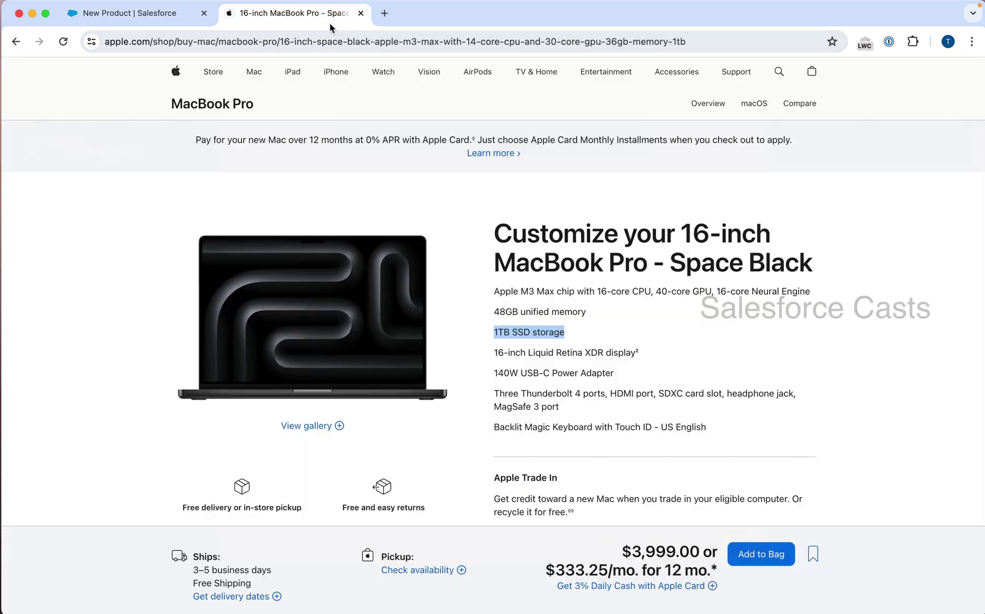
click(547, 353)
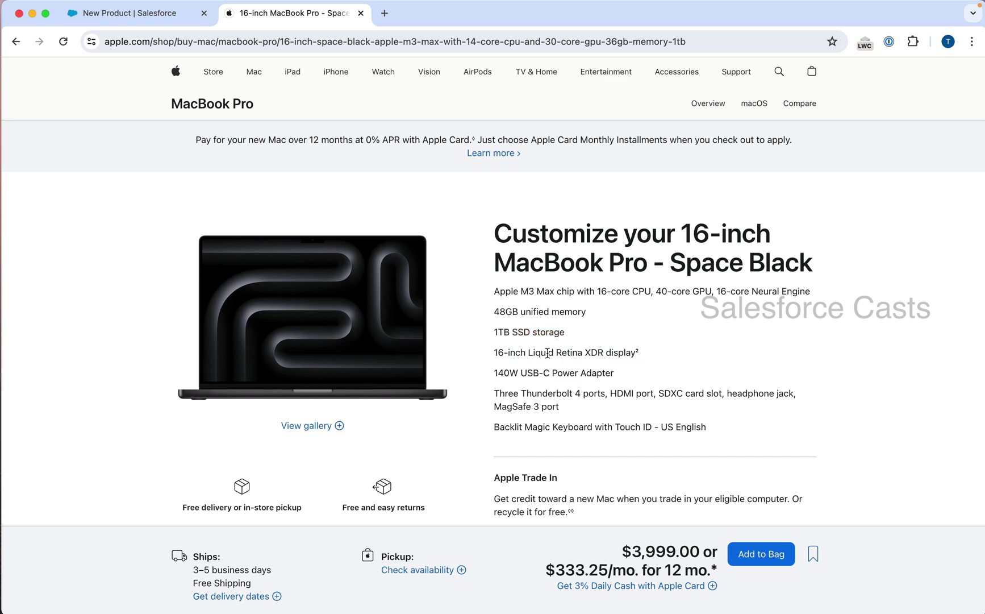
triple_click(548, 353)
key(super+c)
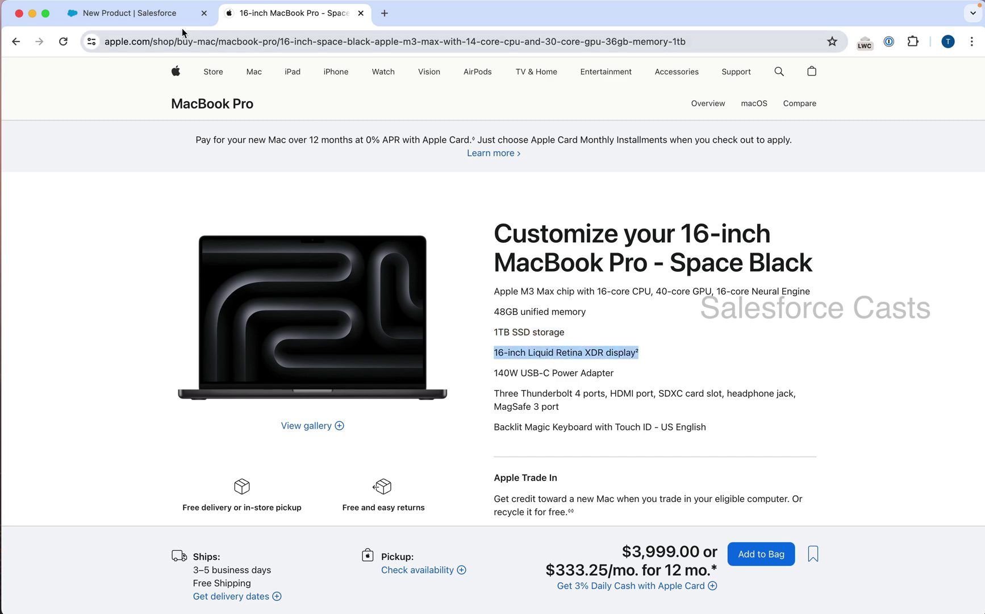
click(176, 14)
key(super+v)
Step: Move "16-inch" to the end of the product name so it reads "Liquid Retina XDR display² 16-inch"
drag(294, 195, 243, 198)
key(super+c)
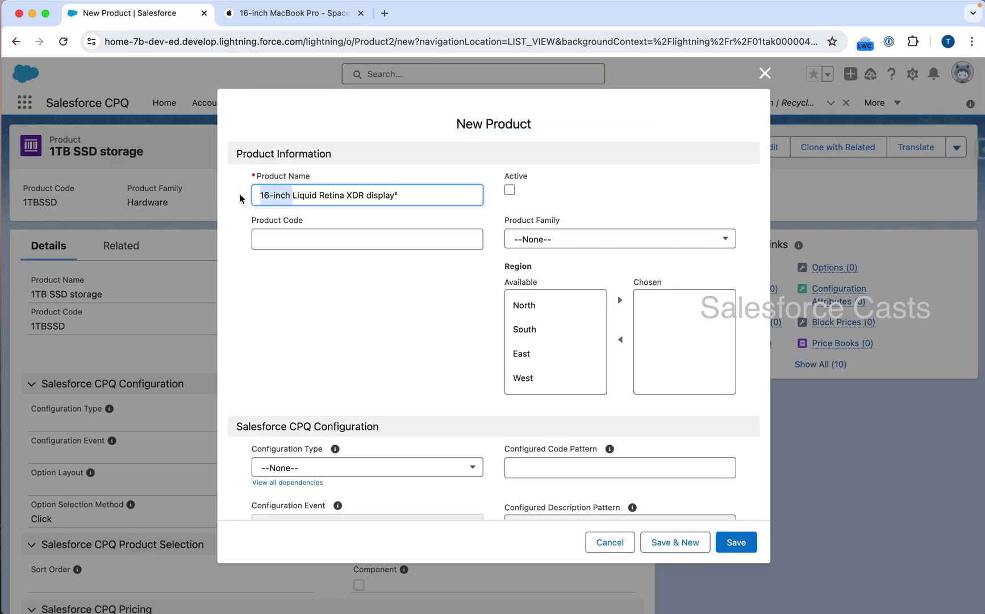
key(BackSpace)
click(382, 191)
key(super+v)
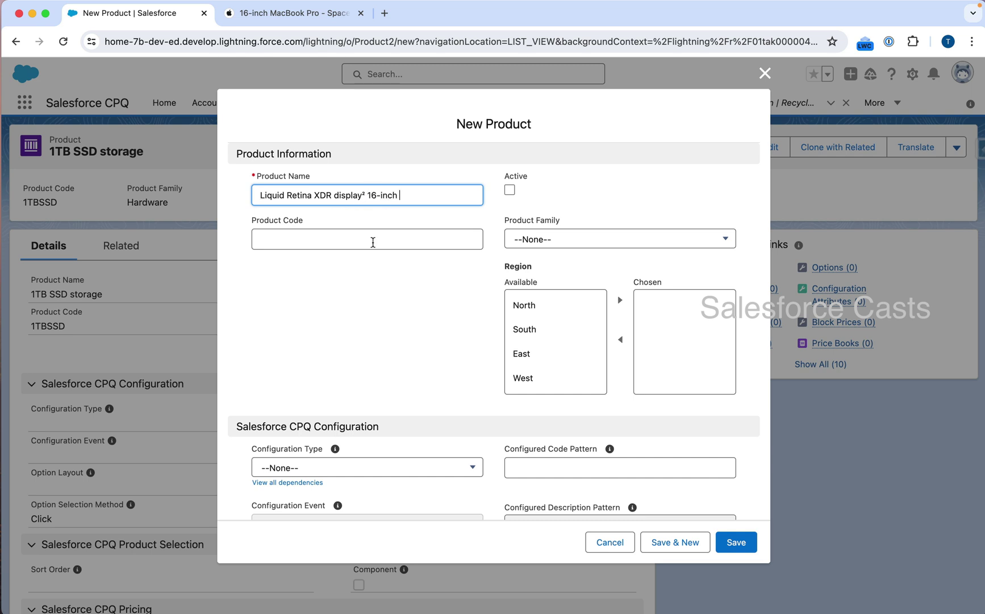
Step: Give the display product code LRXDR, mark it active in the Hardware family, and save it, starting another new product
click(373, 241)
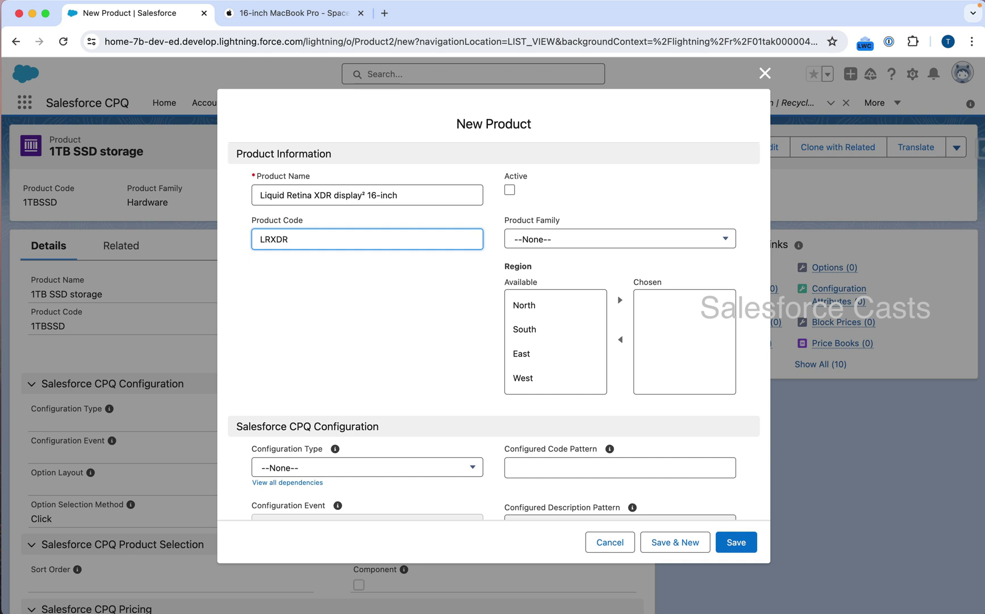
click(510, 190)
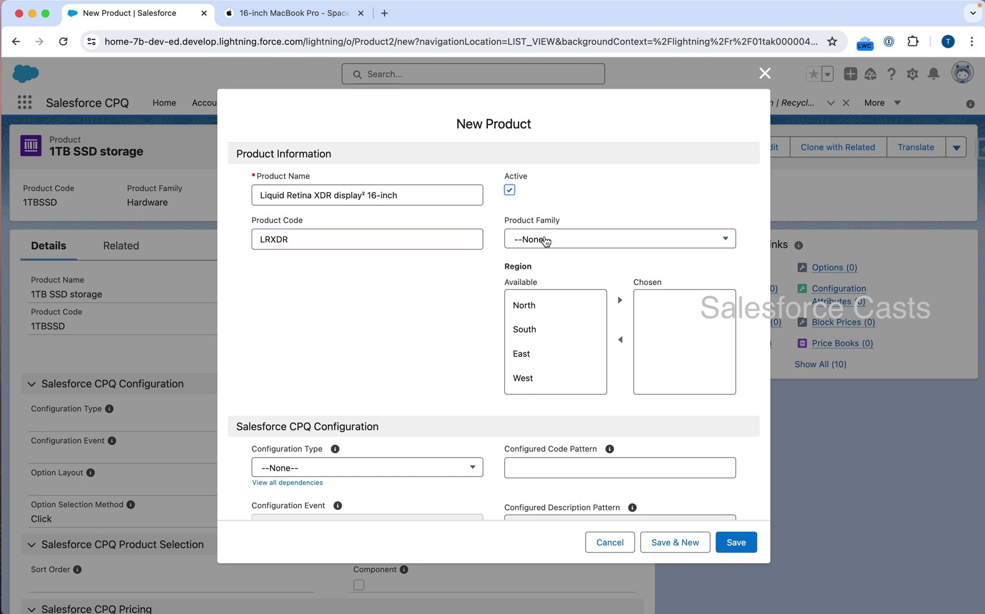
click(543, 239)
click(545, 311)
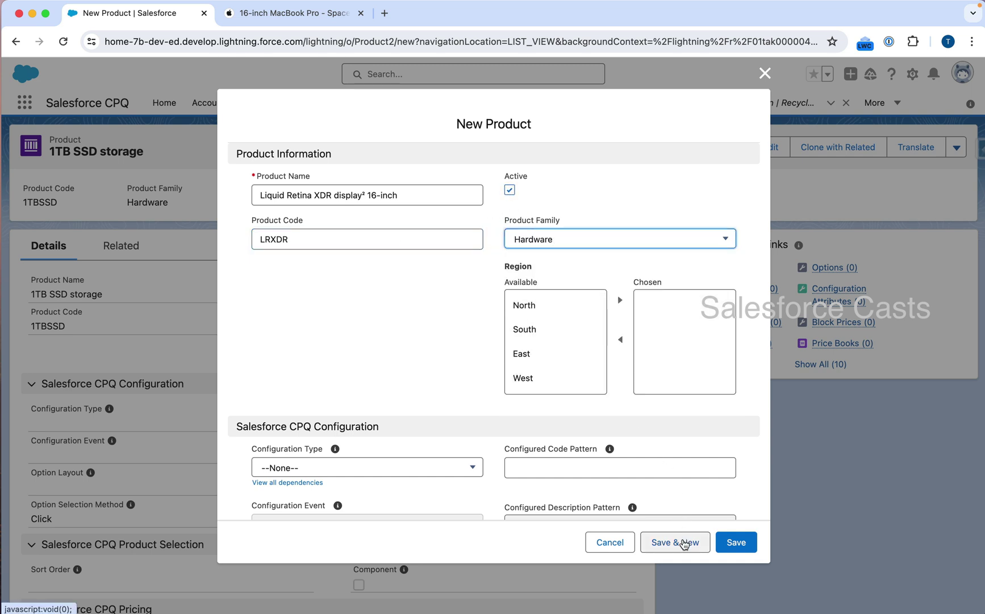
click(682, 542)
Step: Copy the "140W USB-C Power Adapter" specification from the Apple product page
click(319, 23)
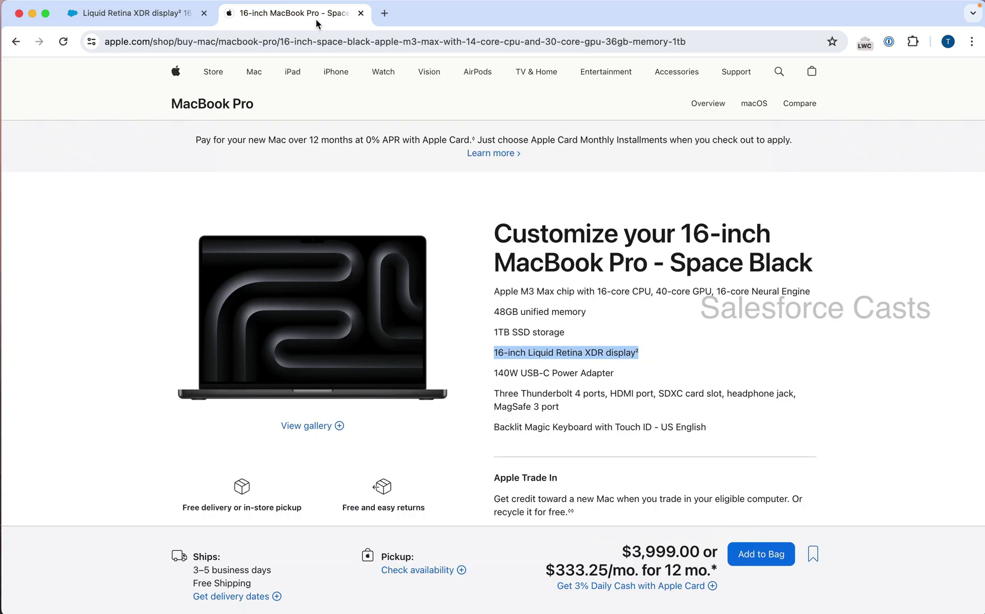
triple_click(511, 370)
key(super+c)
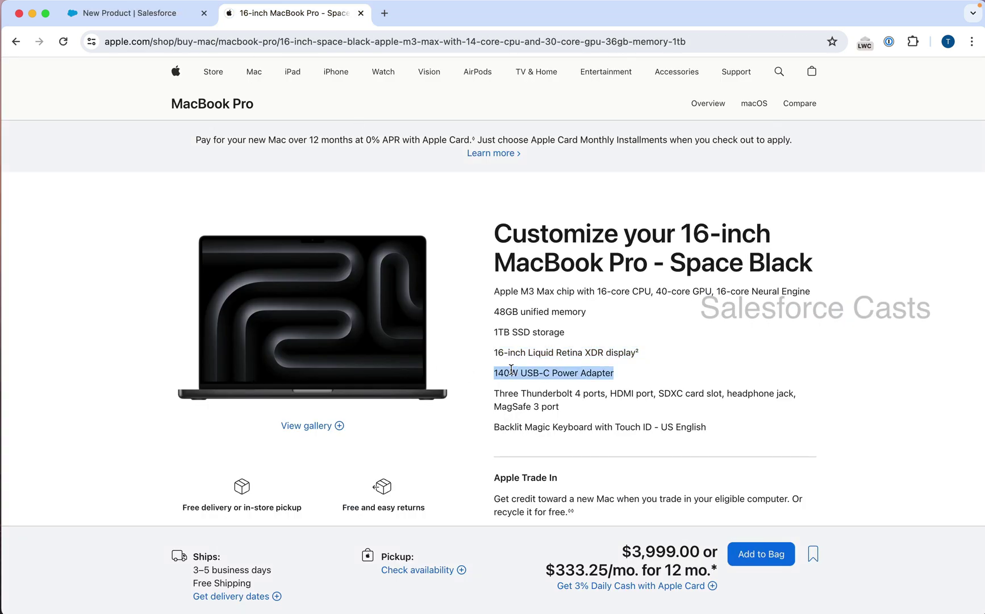
key(super+shift+4)
drag(492, 387, 828, 436)
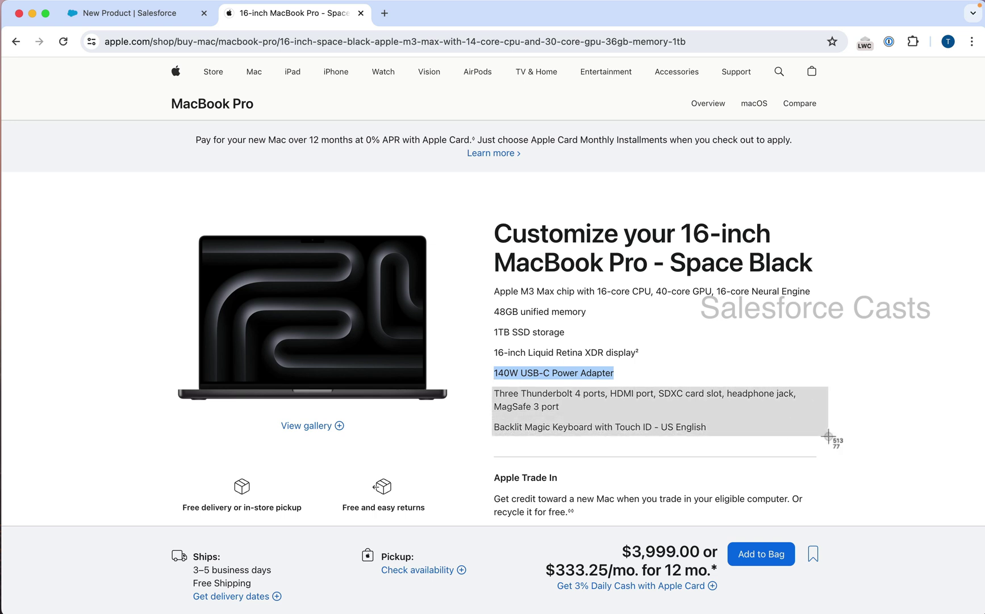
drag(829, 435, 829, 436)
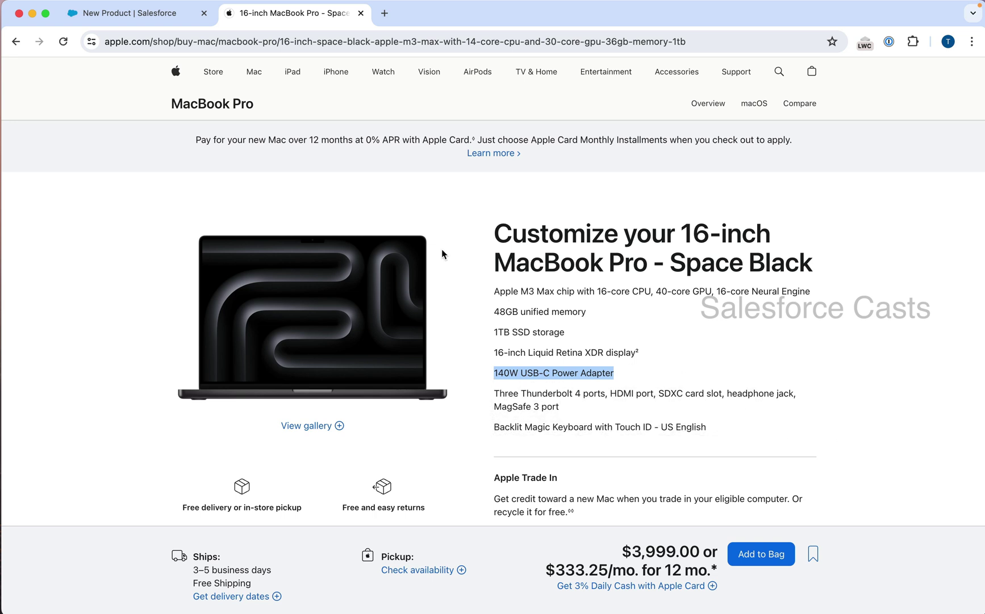
Step: Paste the copied adapter specification as the new product's name and set its product code to USBC140
click(137, 13)
key(super+v)
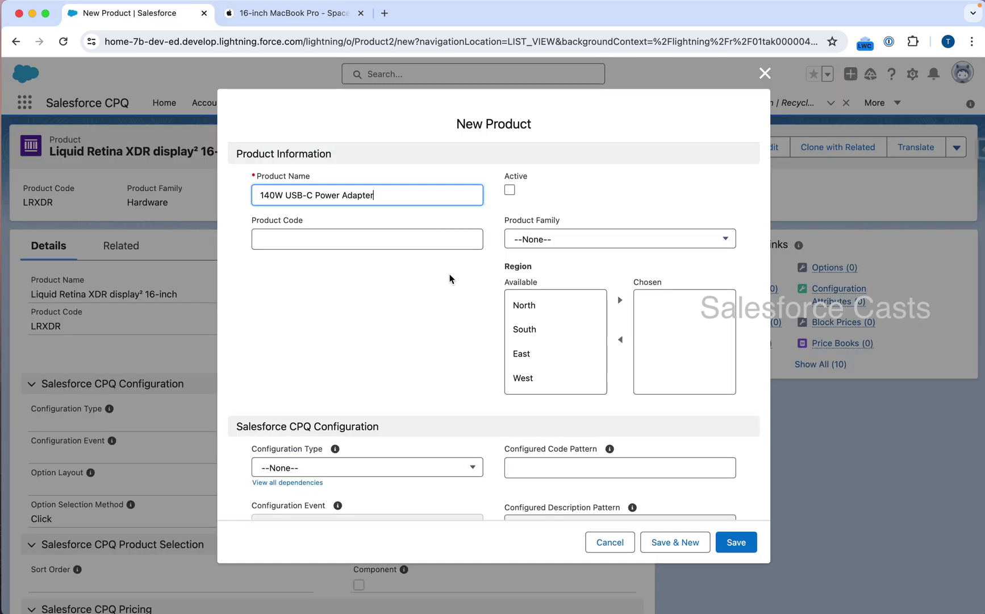
click(358, 237)
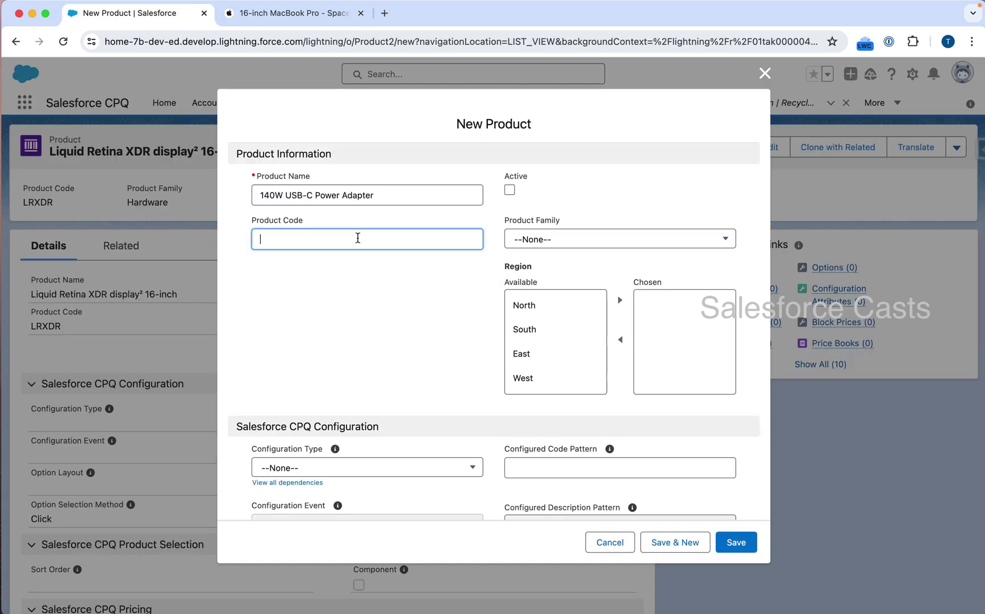
text(USBC)
Step: Reword the product name to "USB-C Power Adapter 140W"
click(255, 197)
key(Delete)
key(Delete)
key(Delete)
key(Delete)
key(Delete)
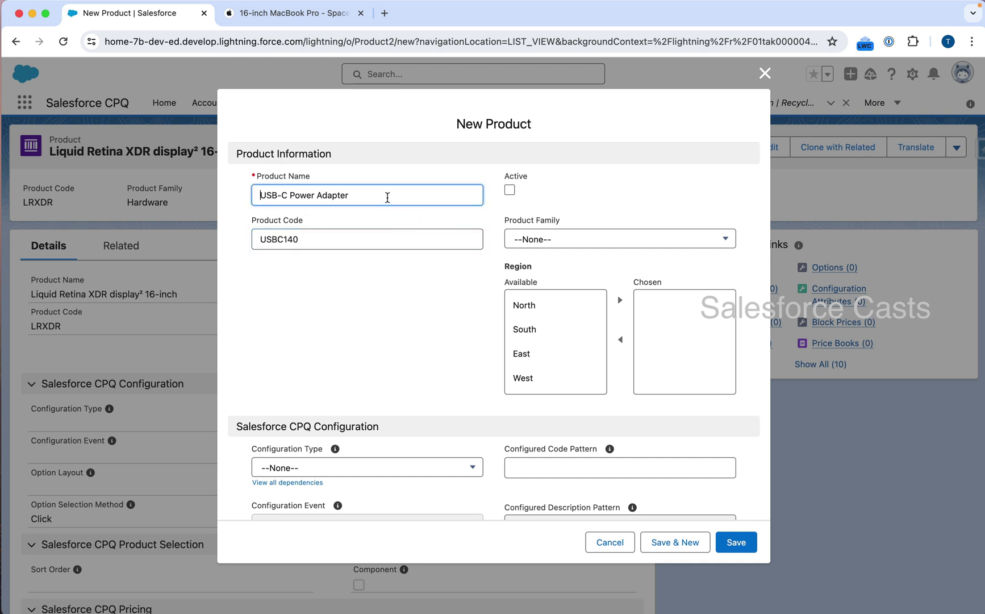
click(388, 197)
text(140W)
Step: Mark the power adapter active in the Hardware family and save the product
click(510, 190)
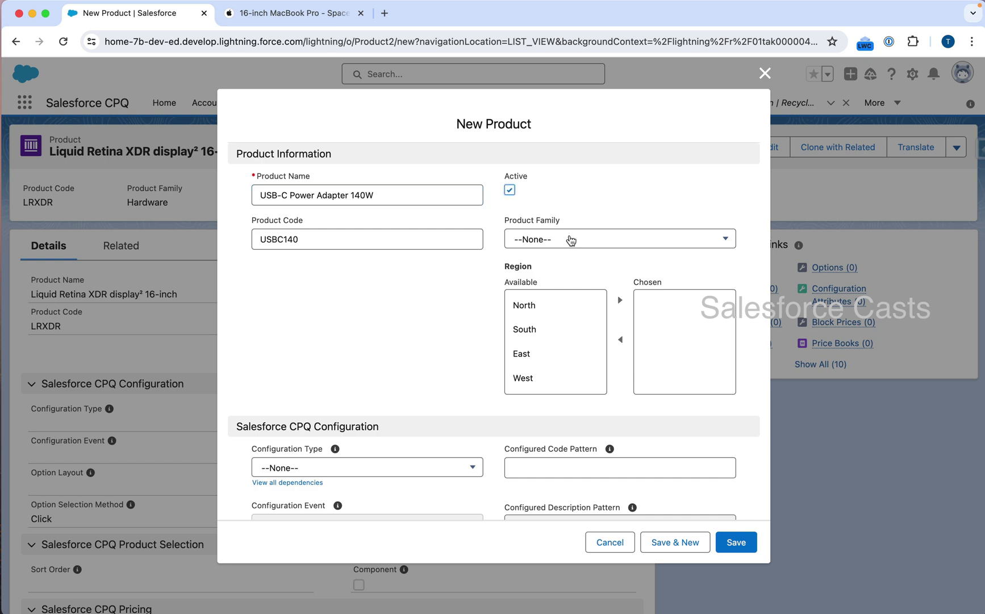
click(571, 240)
click(559, 314)
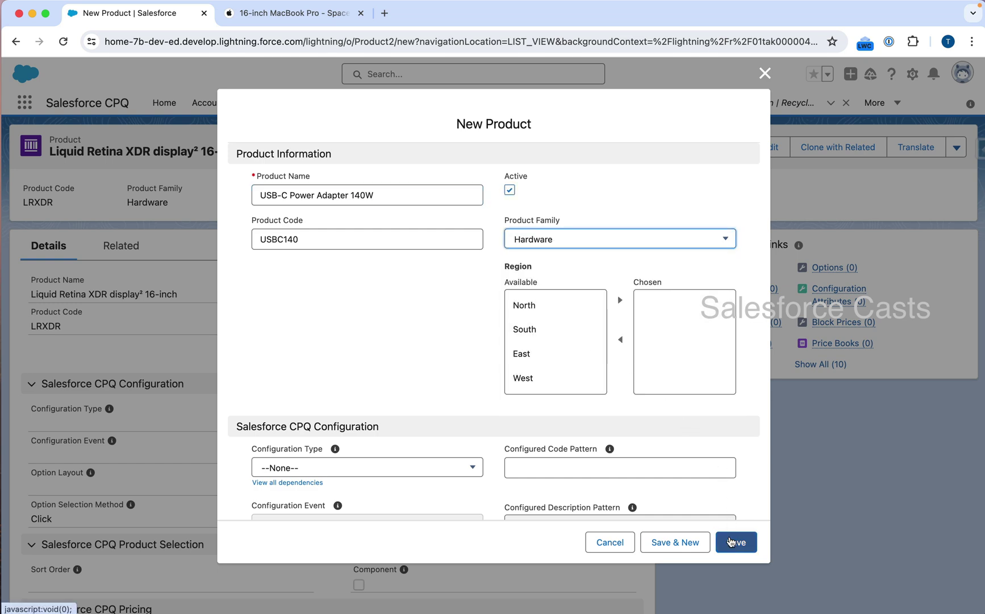
click(731, 542)
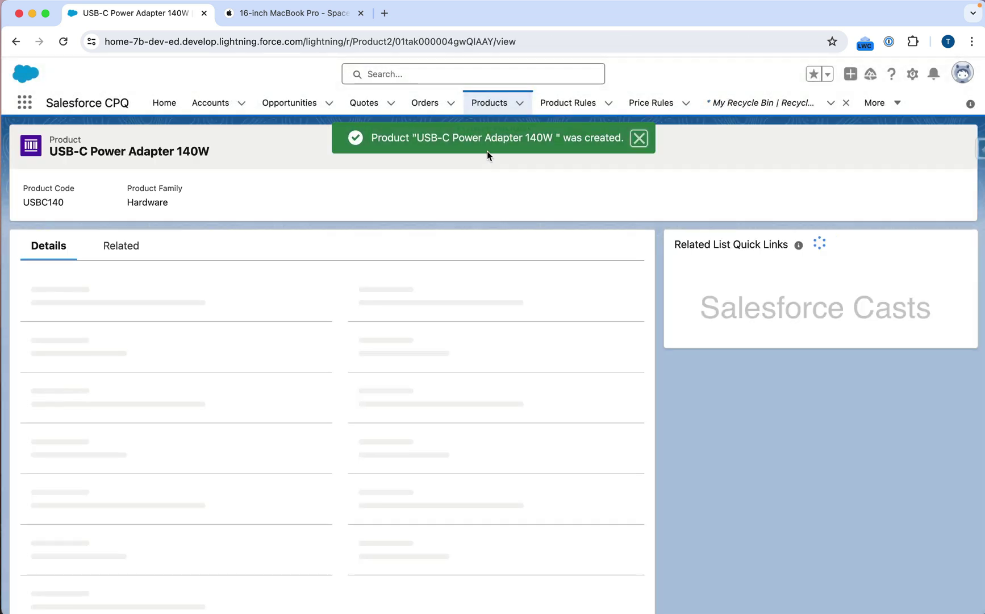
Step: Open the Products list and review the newly created MacBook Pro components alongside the existing Apple products
click(490, 104)
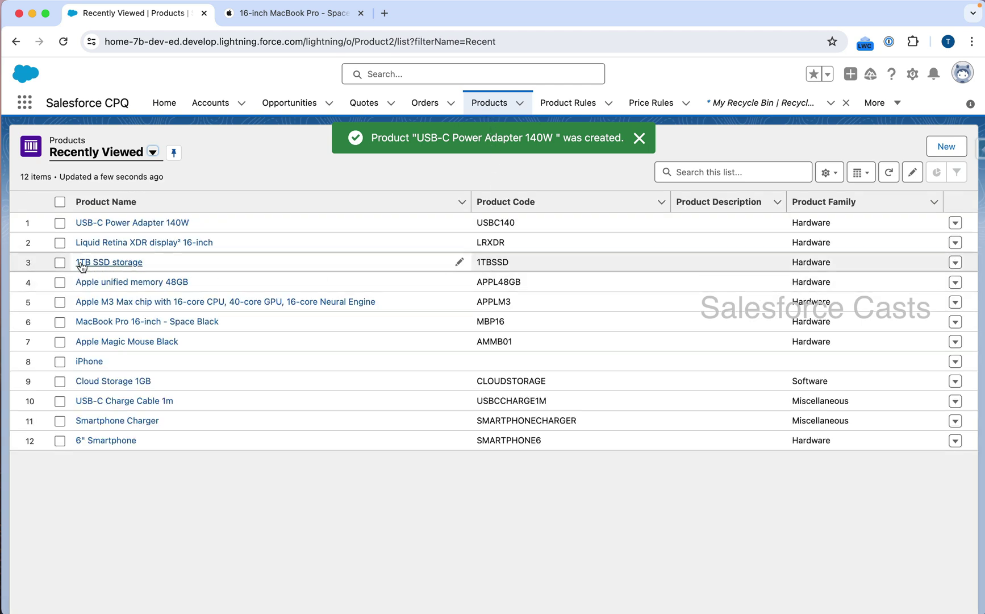
key(super+shift+4)
drag(38, 193, 448, 365)
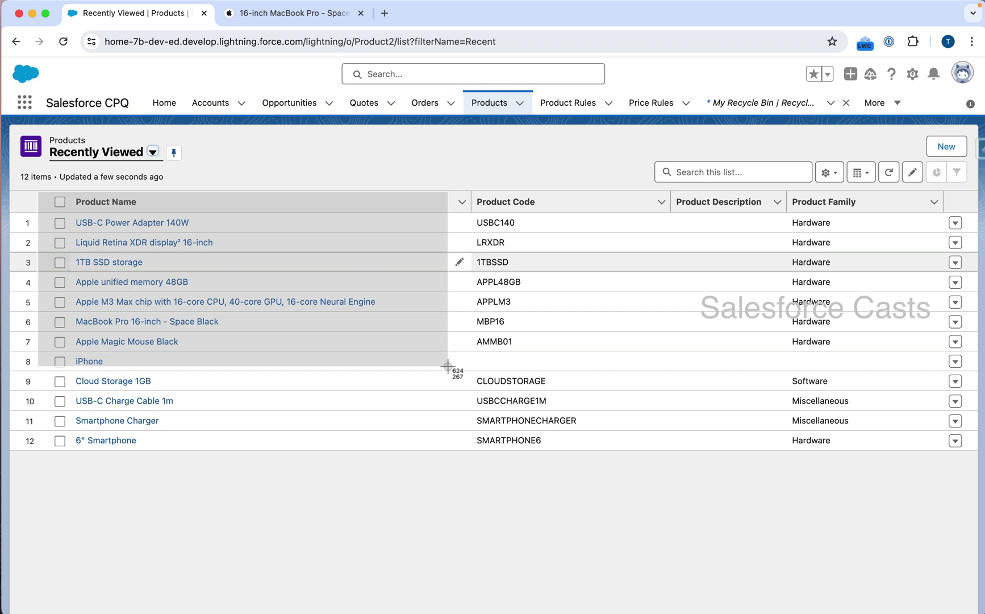
drag(448, 367, 447, 369)
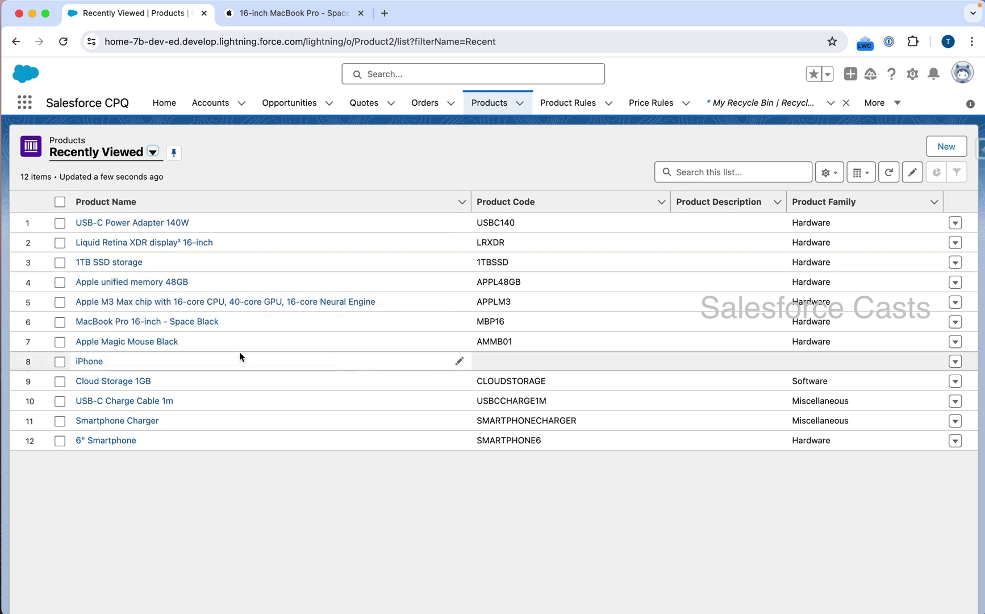
key(super+shift+4)
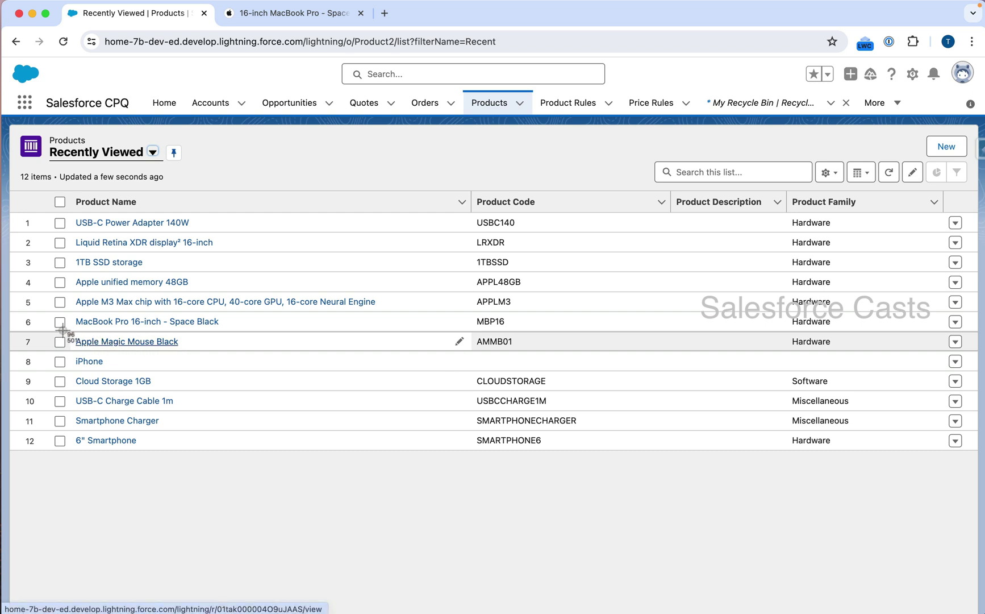
drag(54, 328, 236, 365)
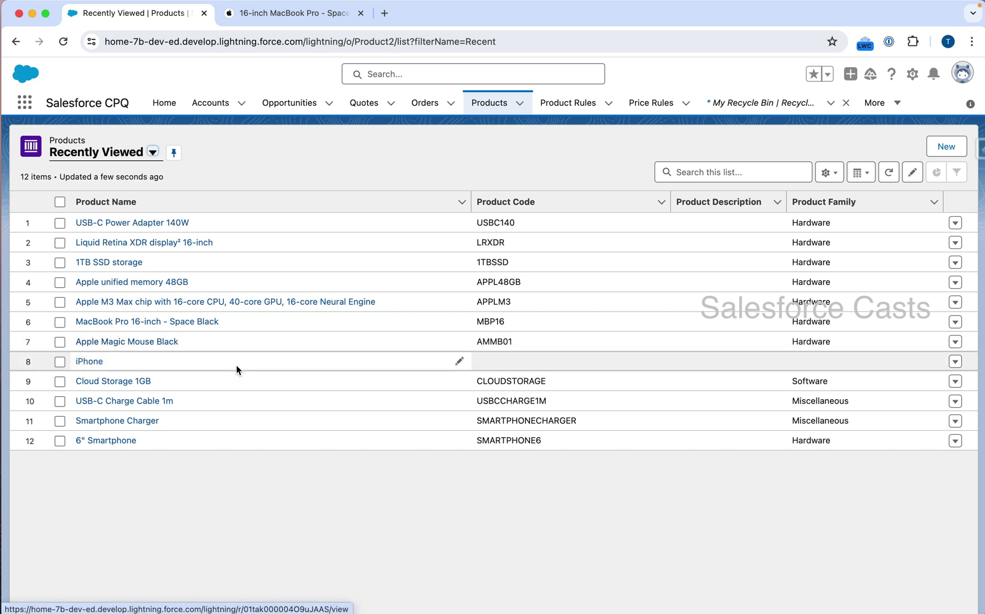
Step: Open the Apple Magic Mouse Black and MacBook Pro 16-inch - Space Black records in separate browser tabs
right_click(119, 336)
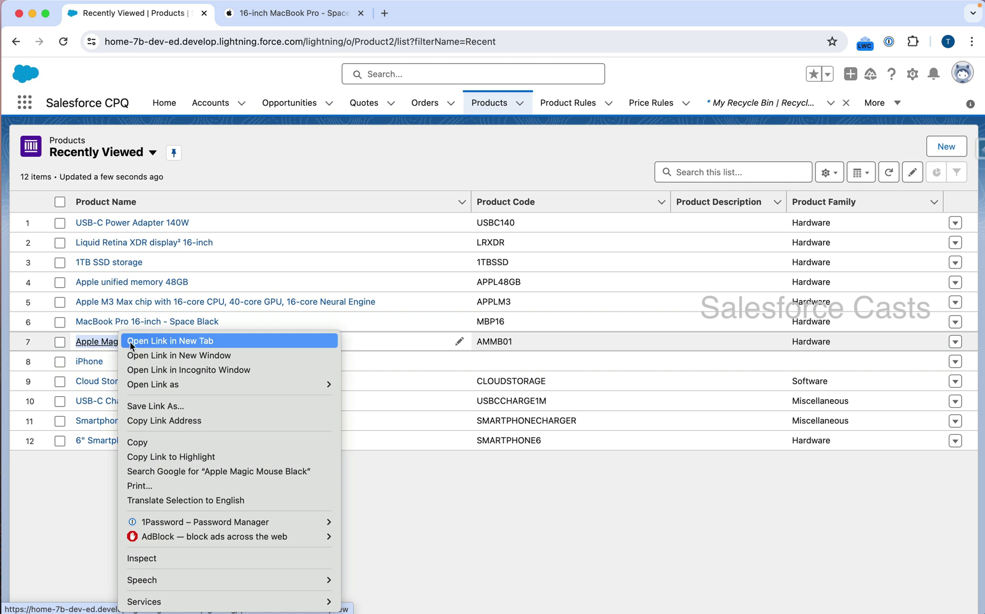
click(139, 340)
right_click(138, 322)
click(151, 330)
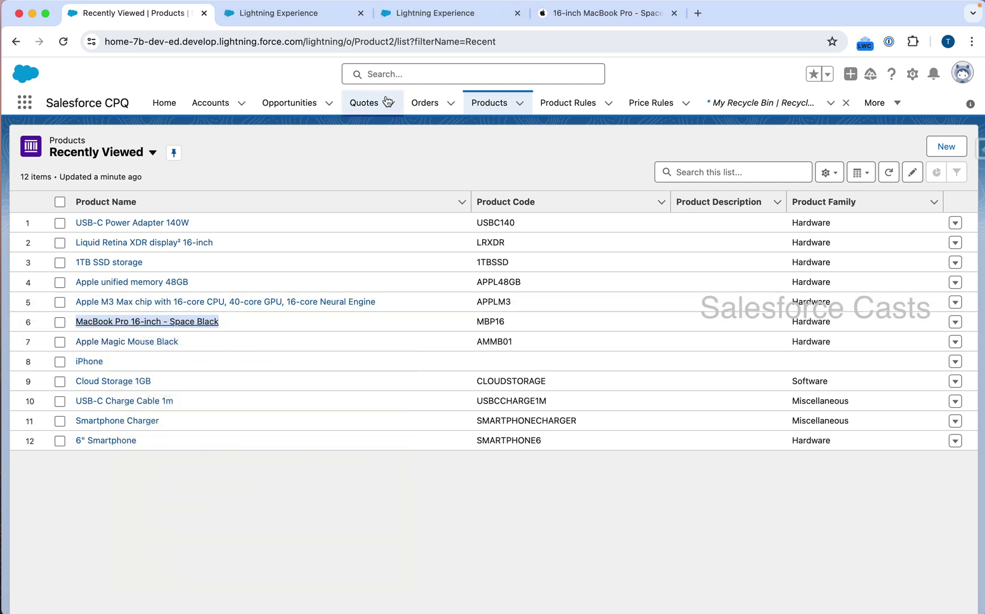
Step: Compare the Apple Magic Mouse Black and MacBook Pro 16-inch product records, checking the mouse's product header
click(313, 14)
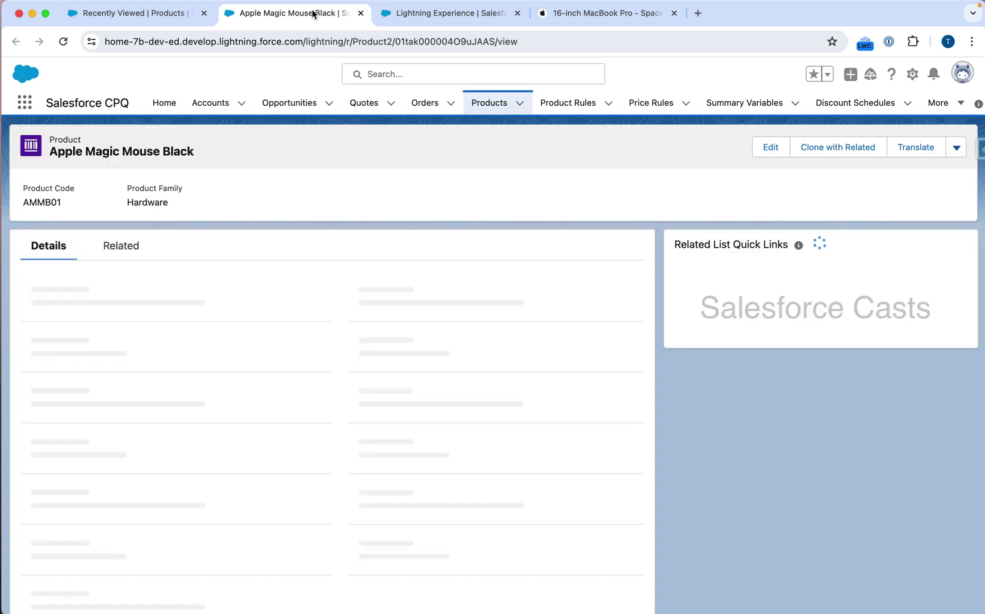
click(427, 21)
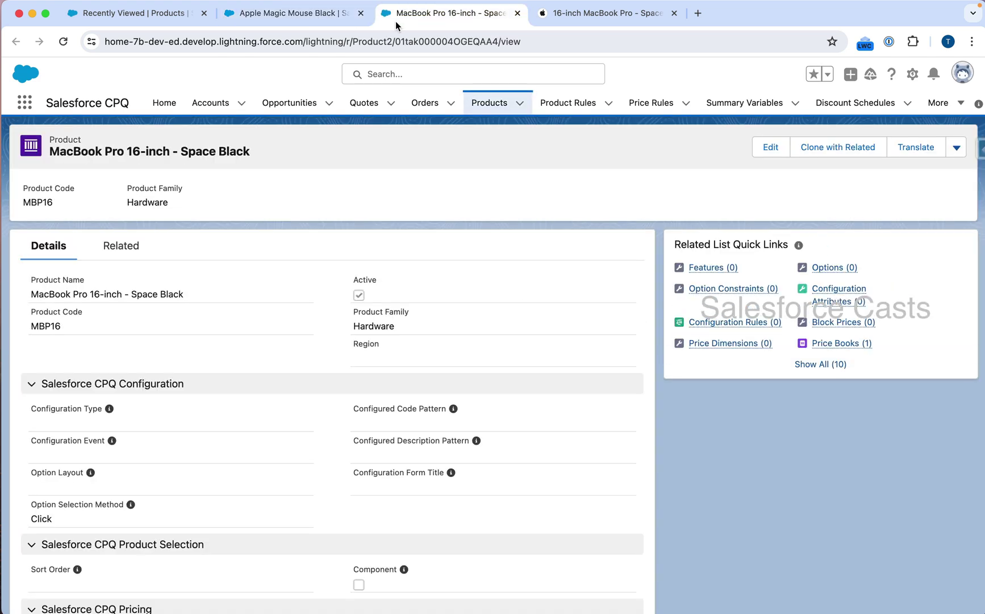
click(328, 23)
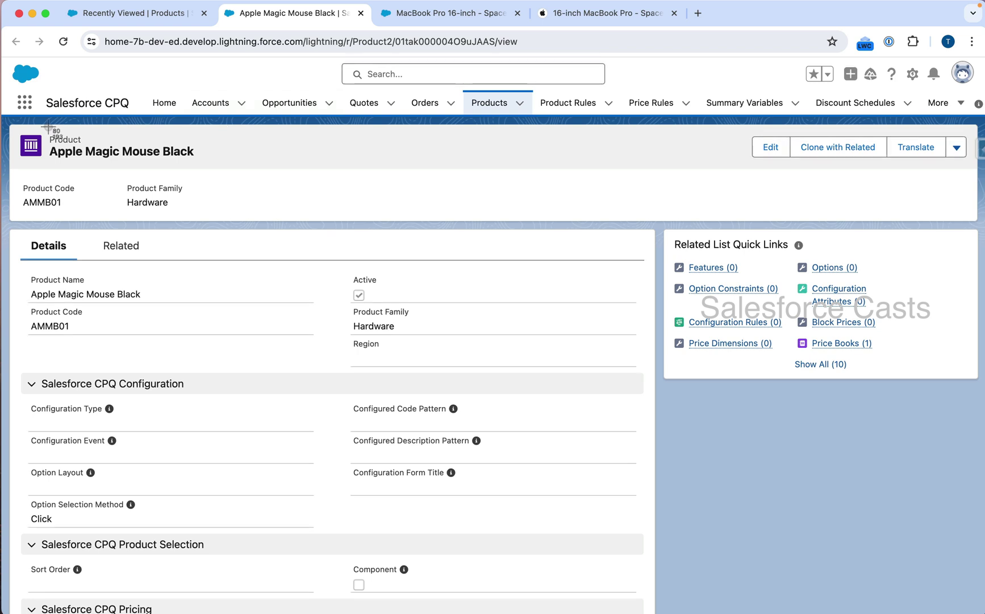
drag(23, 126, 249, 170)
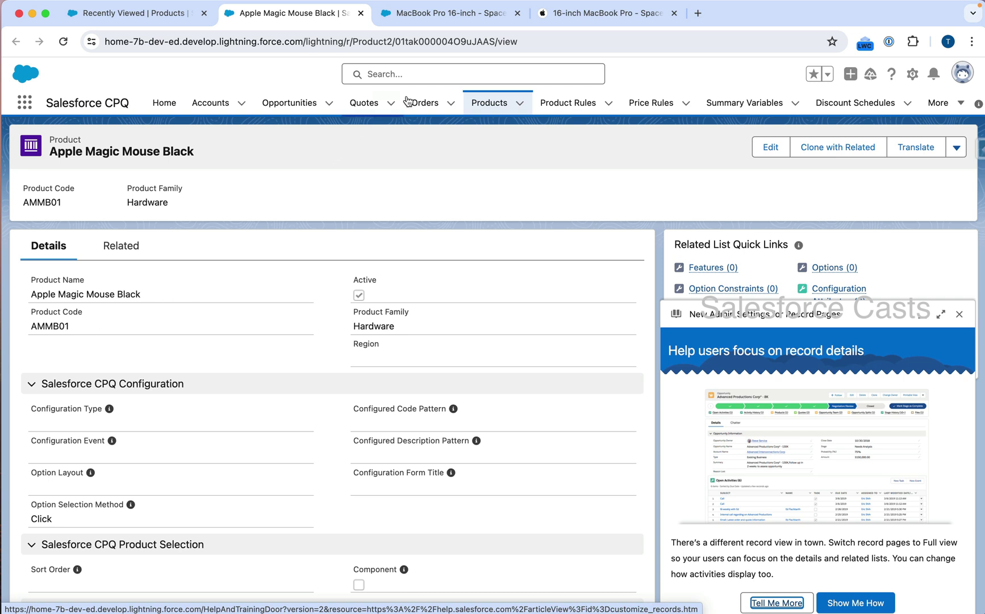
Step: Show the related lists of the MacBook Pro 16-inch - Space Black product and examine its Options section
click(452, 13)
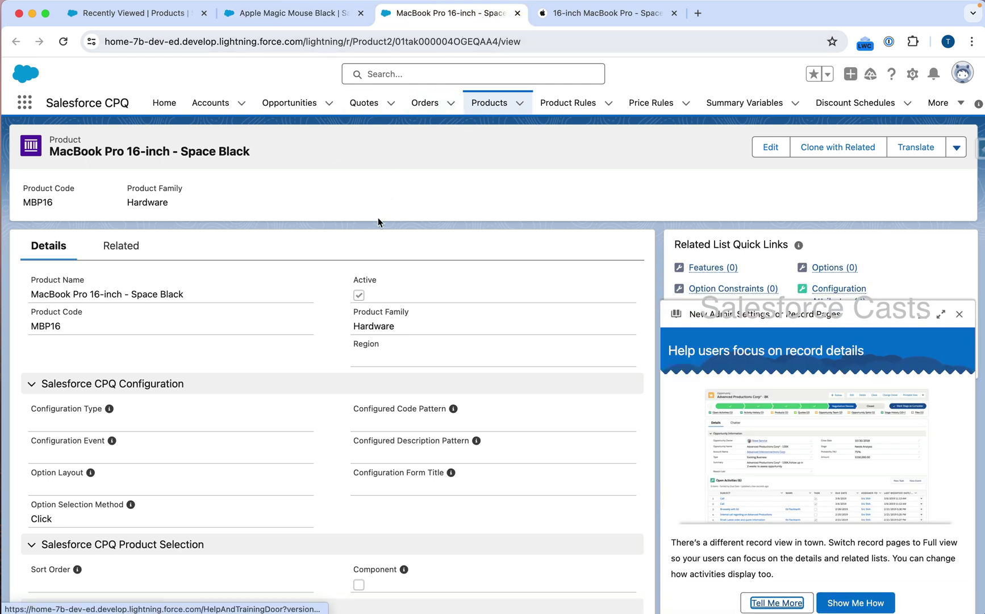
click(135, 241)
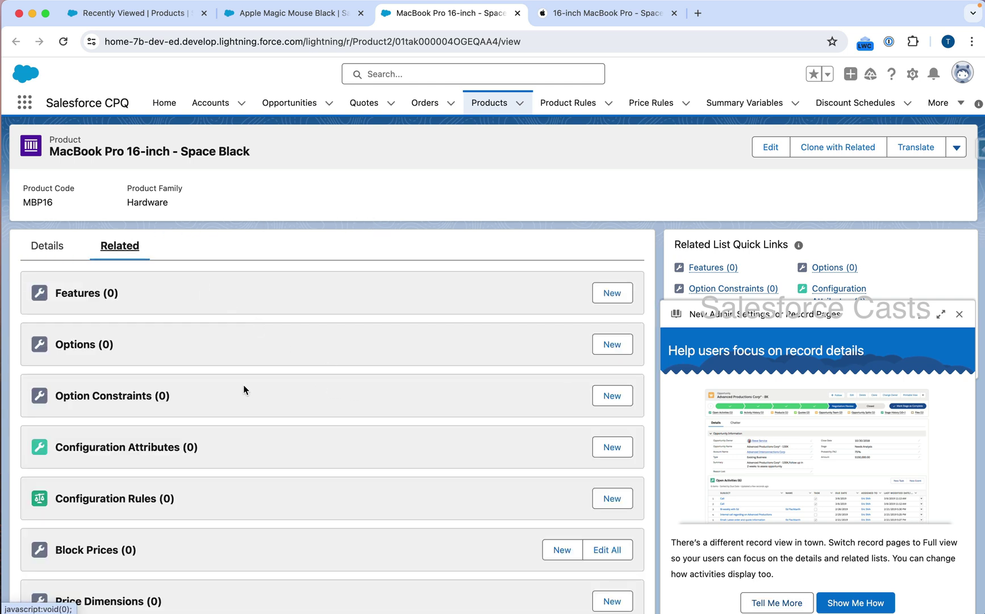
key(super+shift+4)
drag(13, 313, 652, 373)
Step: Check the related lists of Apple Magic Mouse Black, returning to the MacBook Pro's Options list to compare
click(325, 18)
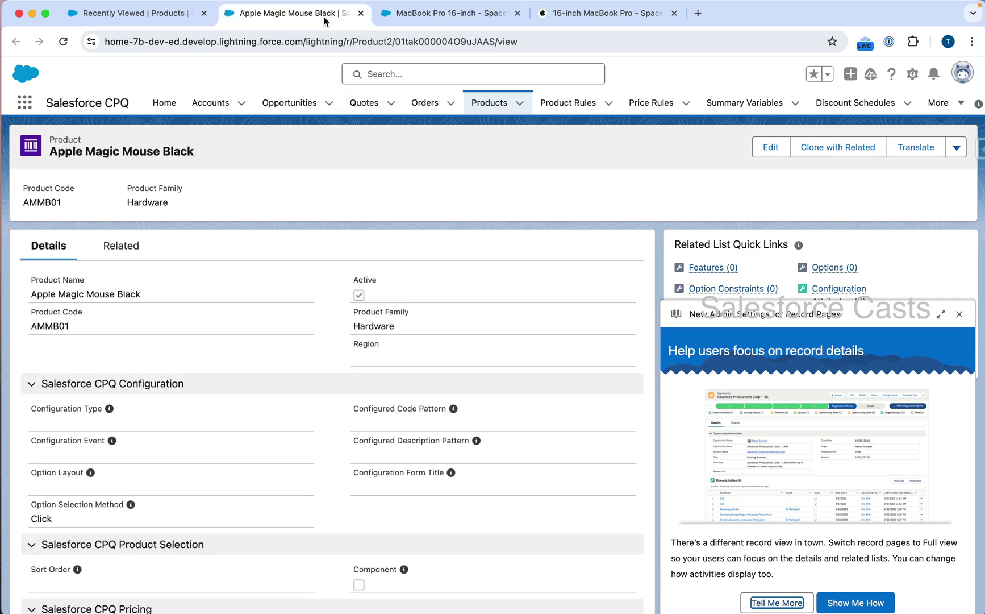
click(139, 247)
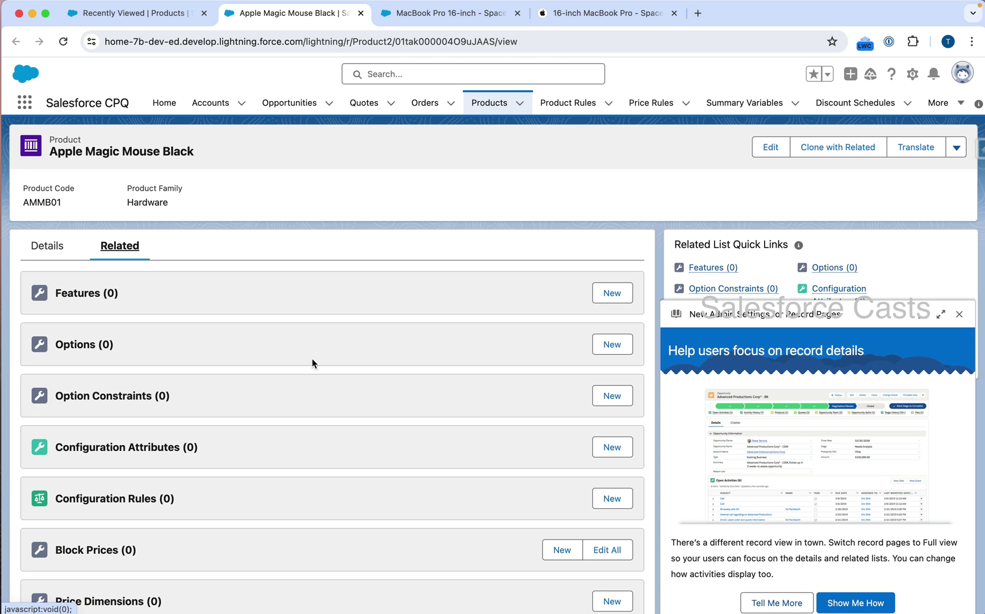
click(449, 13)
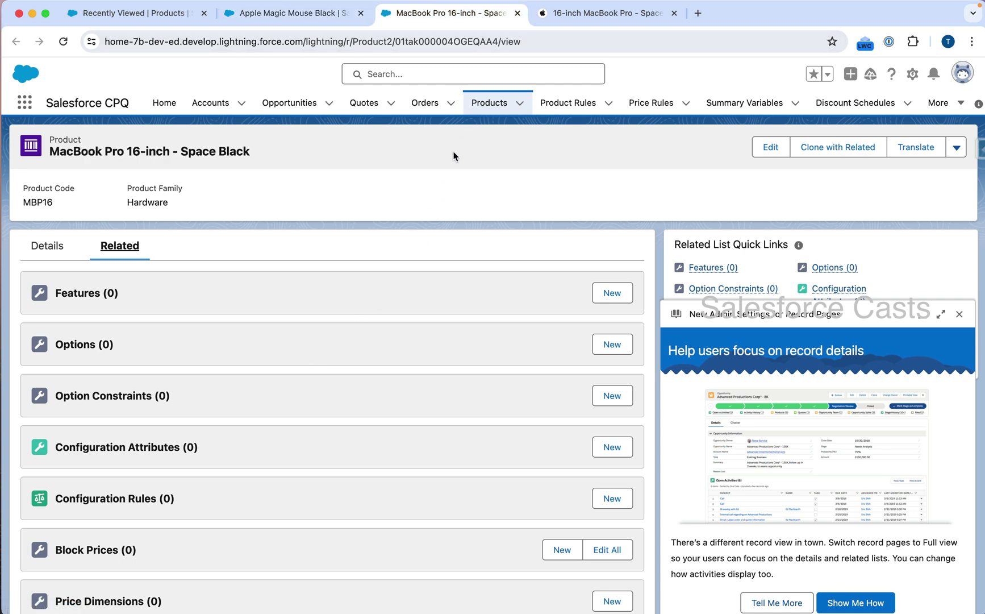
key(shift+super+4)
drag(13, 306, 647, 370)
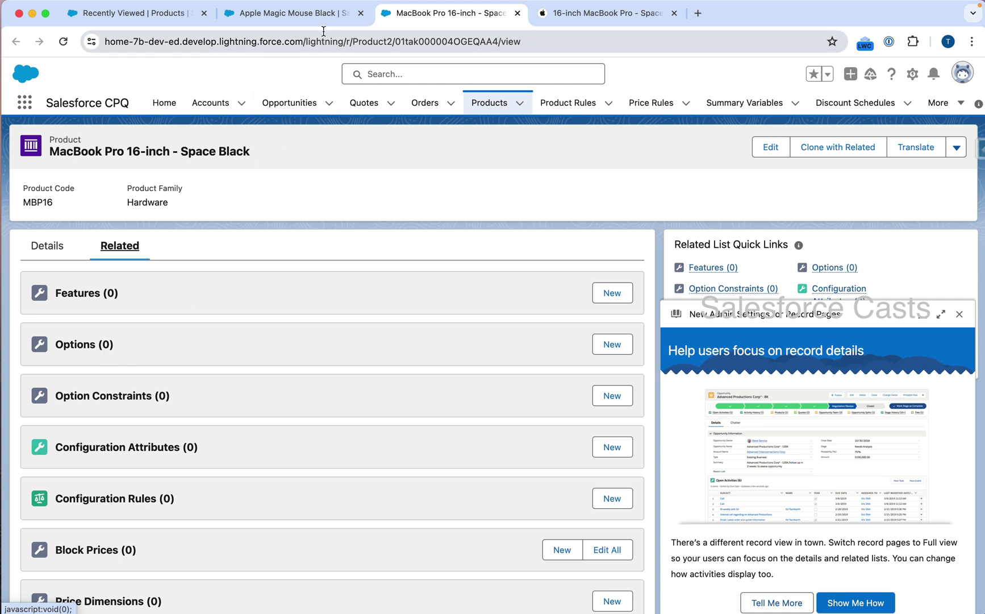
Step: Compare the MacBook Pro's Options related list with the component specifications on Apple's 16-inch MacBook Pro page
click(324, 13)
click(434, 17)
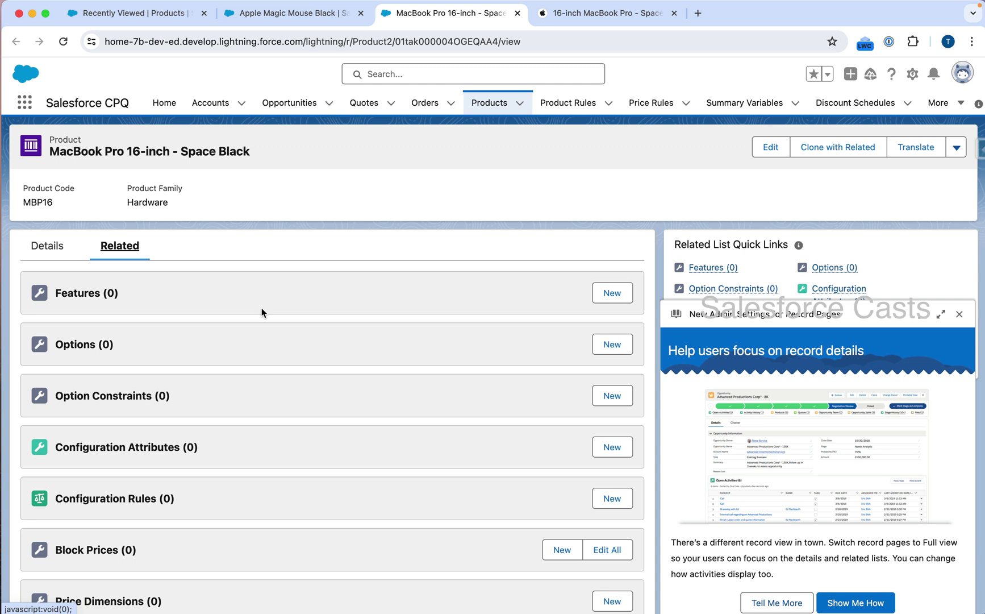
key(super+shift+4)
drag(13, 310, 645, 378)
click(632, 17)
key(super+shift+4)
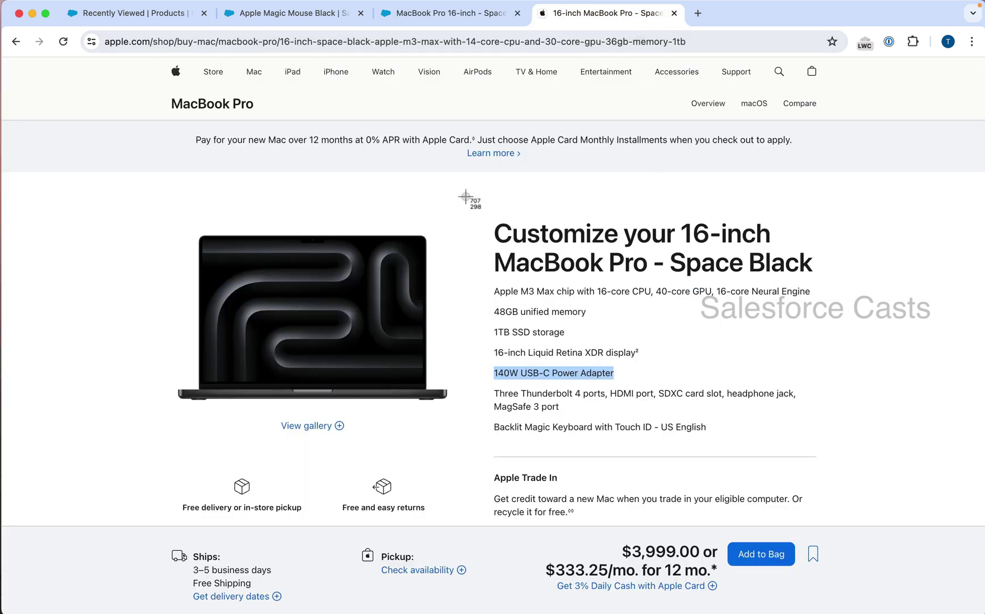
drag(466, 196, 830, 283)
drag(488, 278, 825, 451)
click(491, 13)
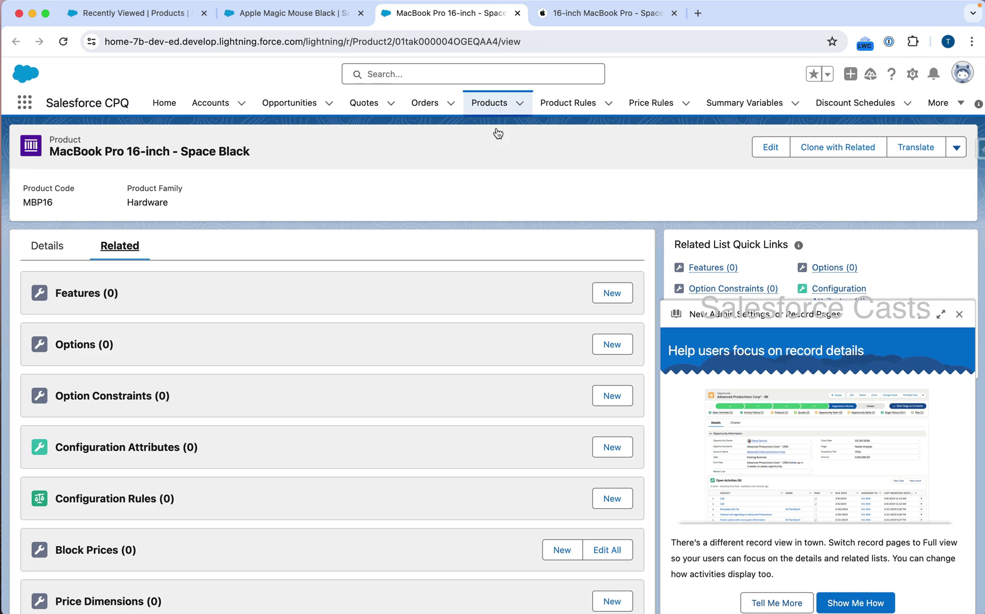
Step: Start a new product option for the MacBook Pro with Apple M3 Max chip with 16-core CPU, 40-core GPU, 16-core Neural Engine as Optional SKU
click(611, 346)
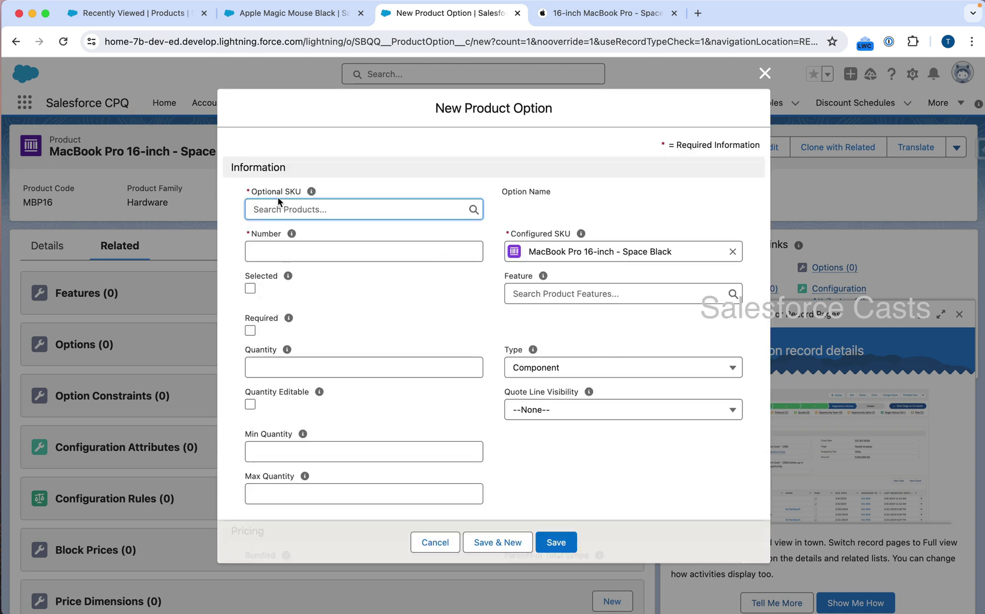
click(302, 210)
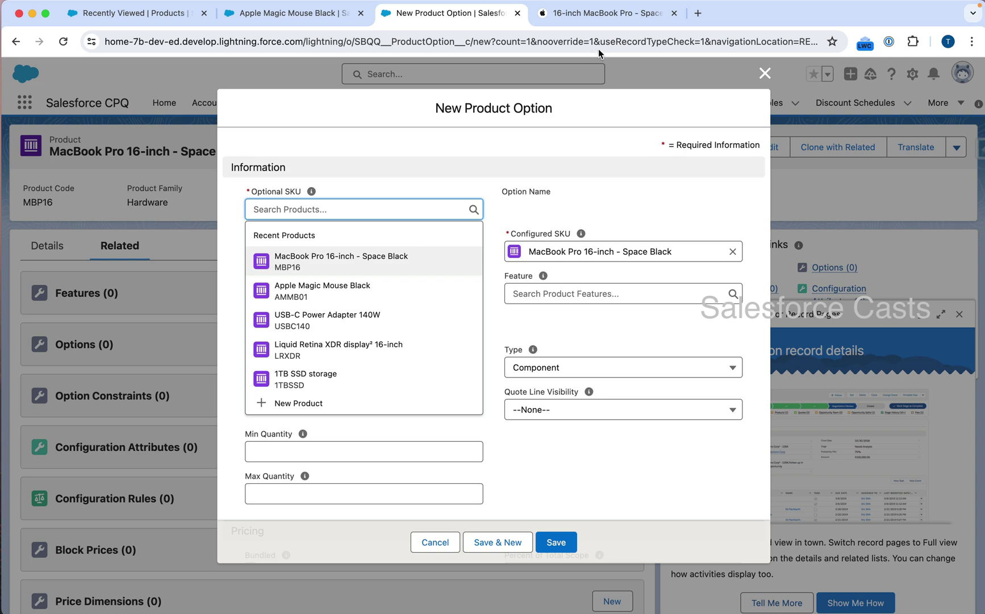
click(604, 13)
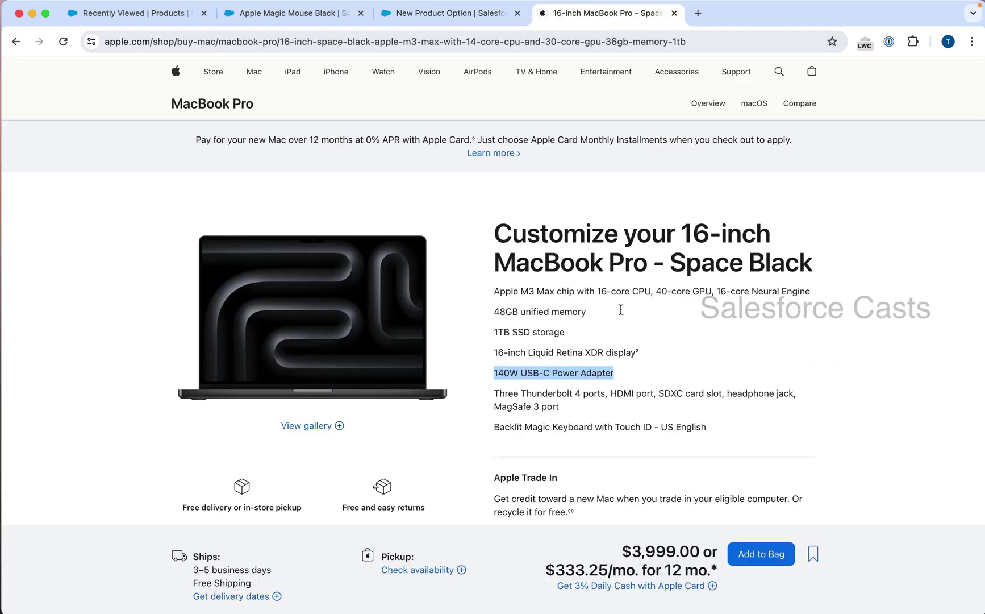
triple_click(520, 291)
key(super+c)
click(449, 13)
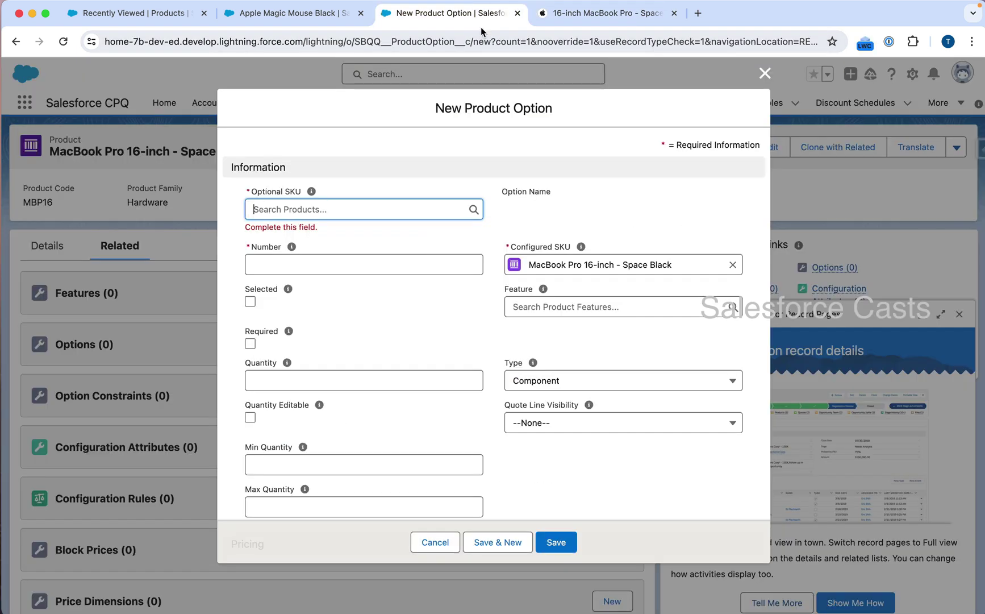
click(355, 210)
key(super+v)
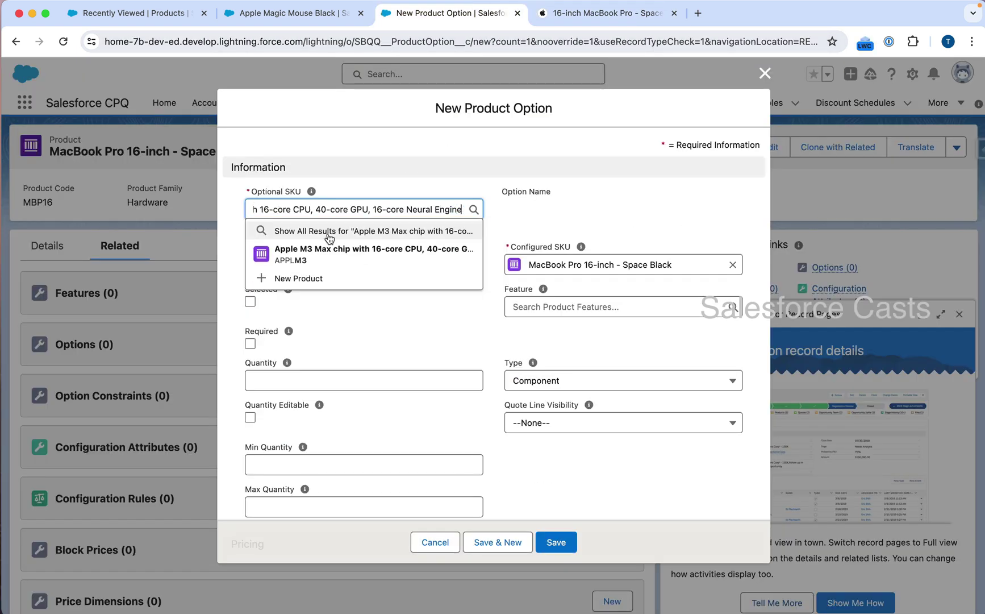
click(323, 252)
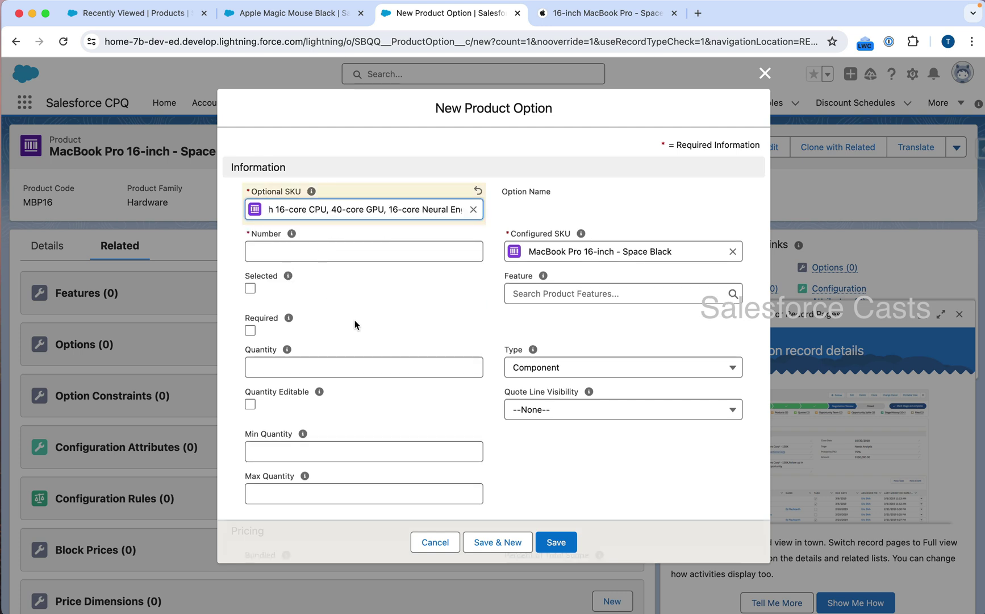
Step: Review the M3 Max chip option's SKU fields, set its Number to 1 and save it
key(super+shift+4)
drag(494, 214, 764, 278)
key(super+shift+4)
drag(232, 166, 510, 242)
click(430, 252)
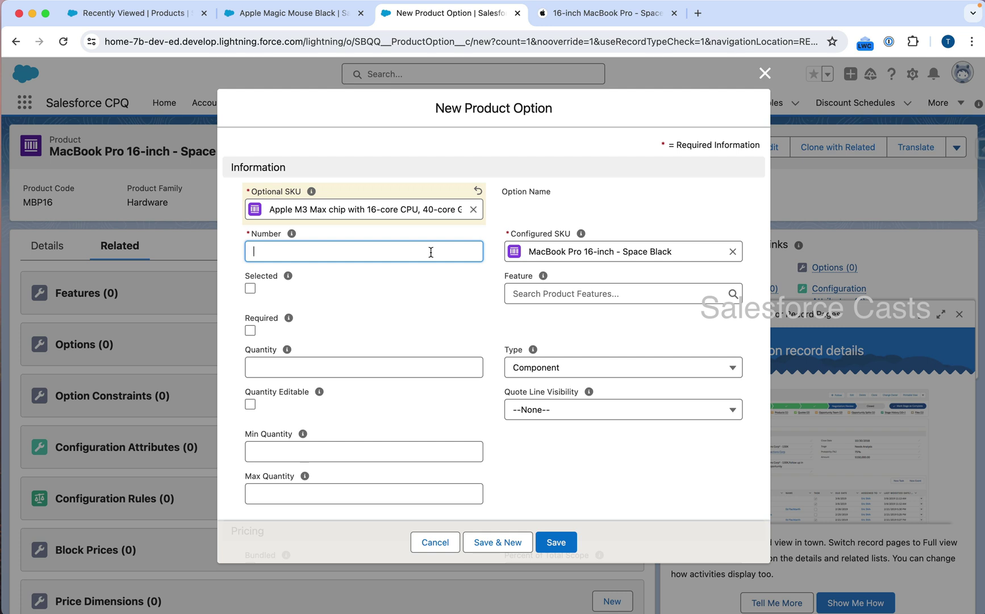
text(1)
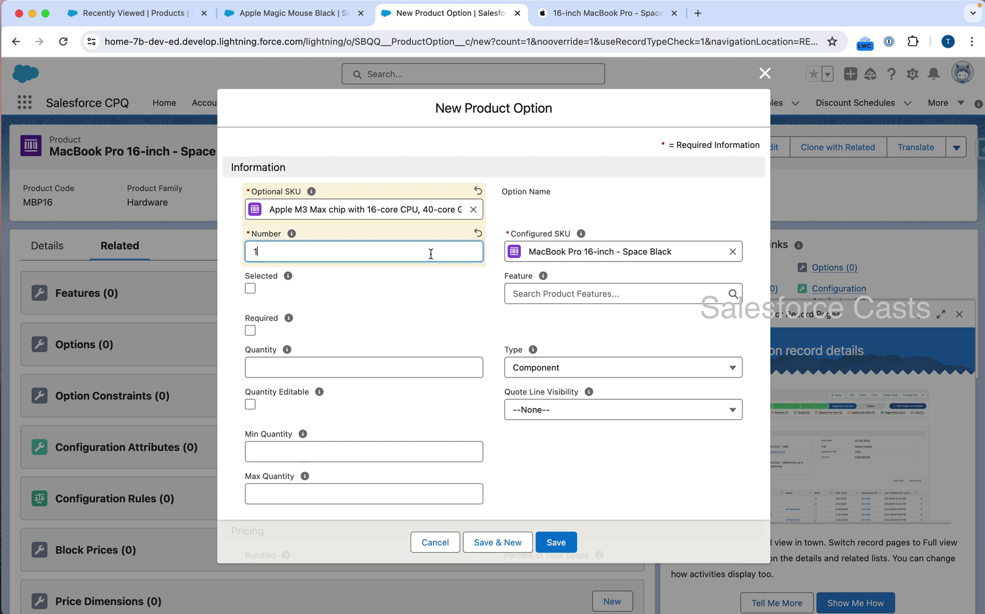
click(431, 304)
key(super+shift+4)
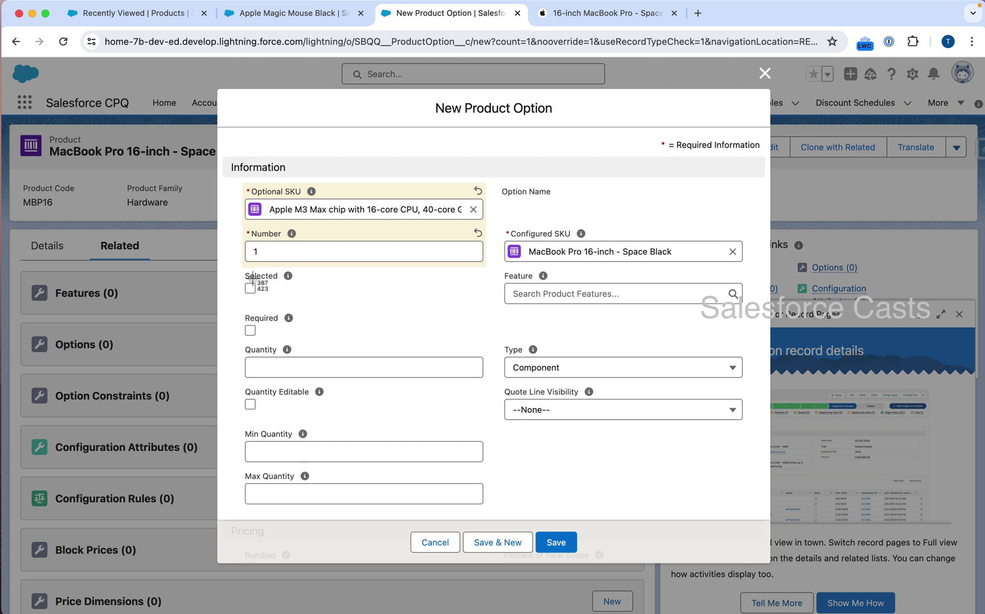
drag(267, 277, 748, 501)
click(556, 541)
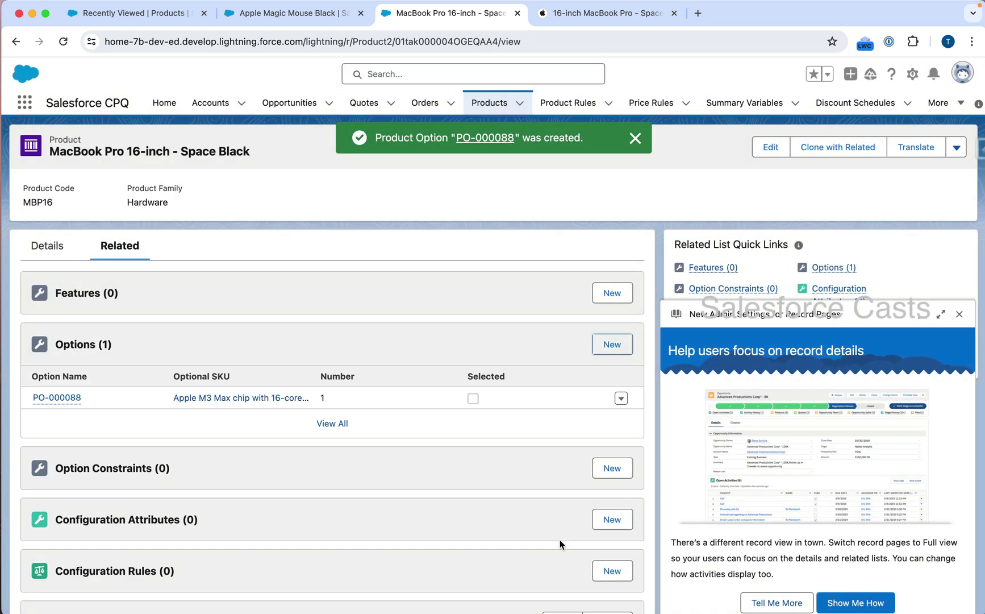
Step: Start another MacBook Pro product option with Apple unified memory 48GB as Optional SKU, looking it up by the Apple page's "48GB unified memory"
click(612, 343)
click(623, 14)
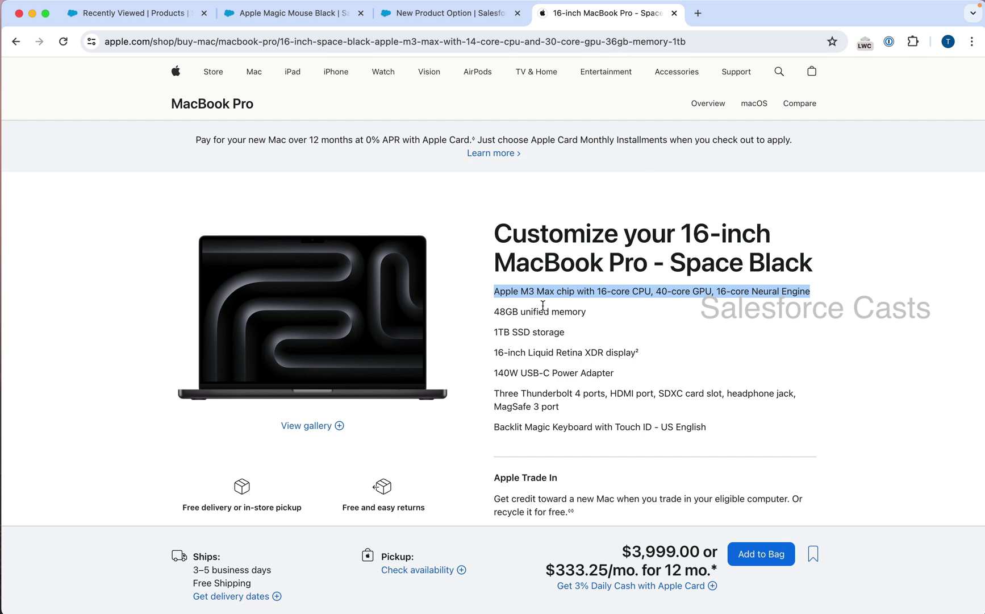
click(461, 17)
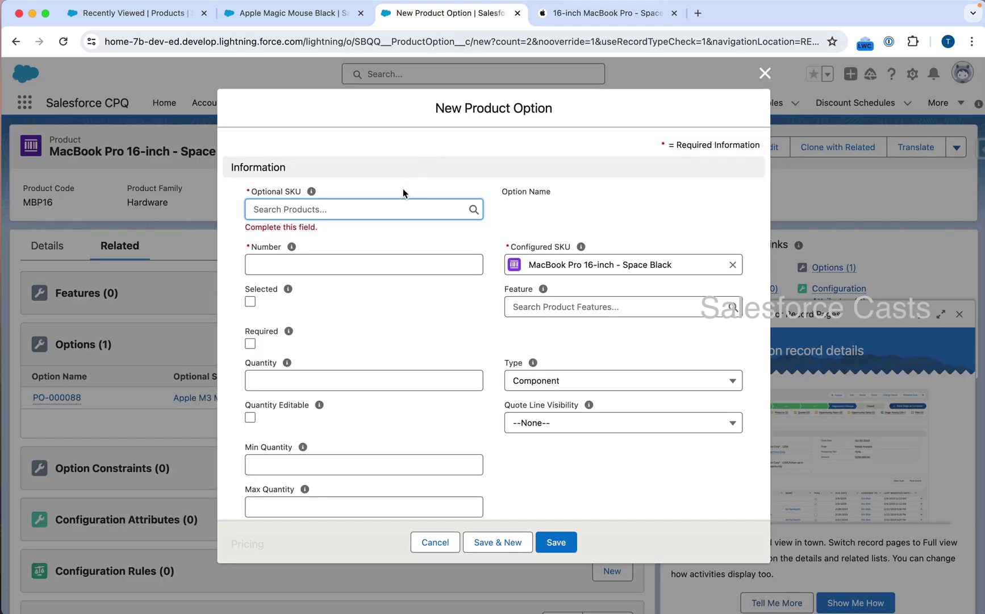
click(389, 210)
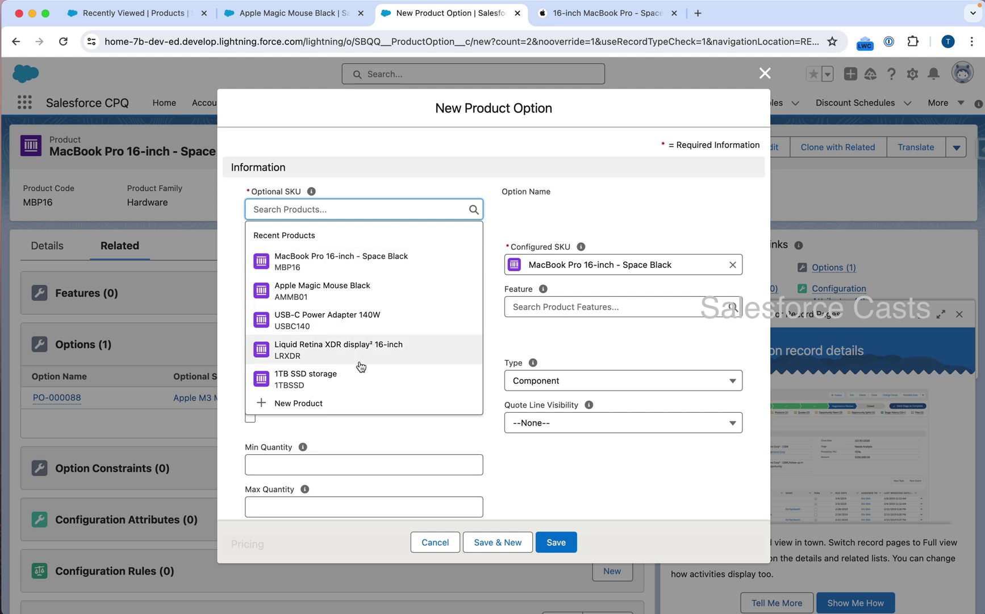
click(598, 16)
click(535, 310)
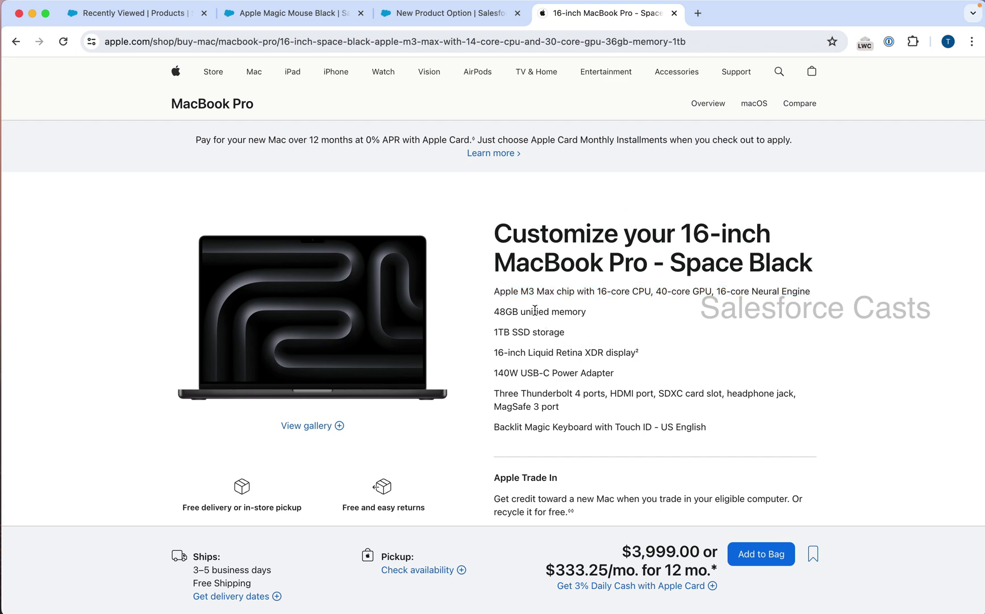
double_click(535, 310)
triple_click(535, 310)
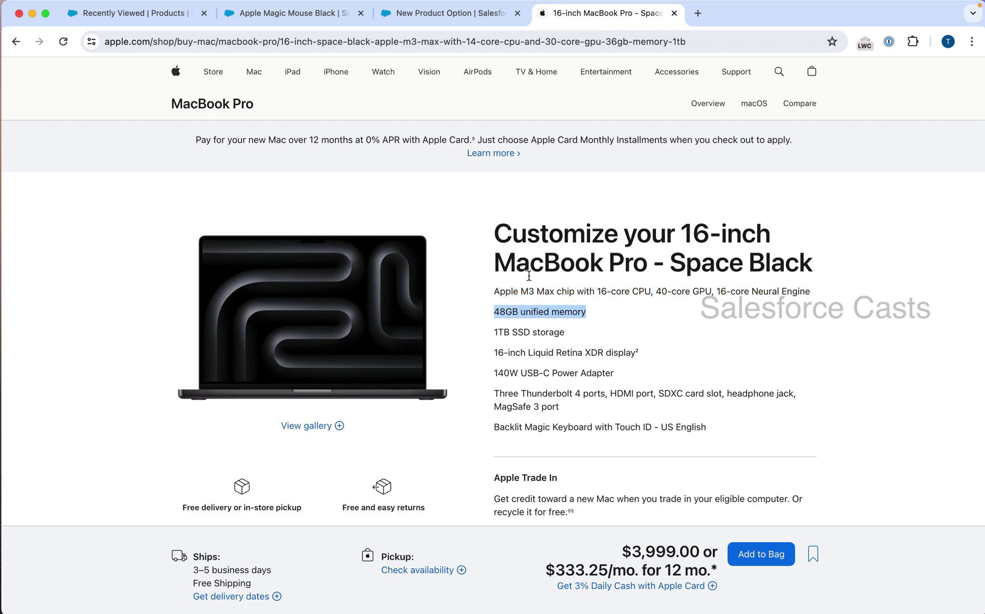
click(461, 18)
key(ctrl+v)
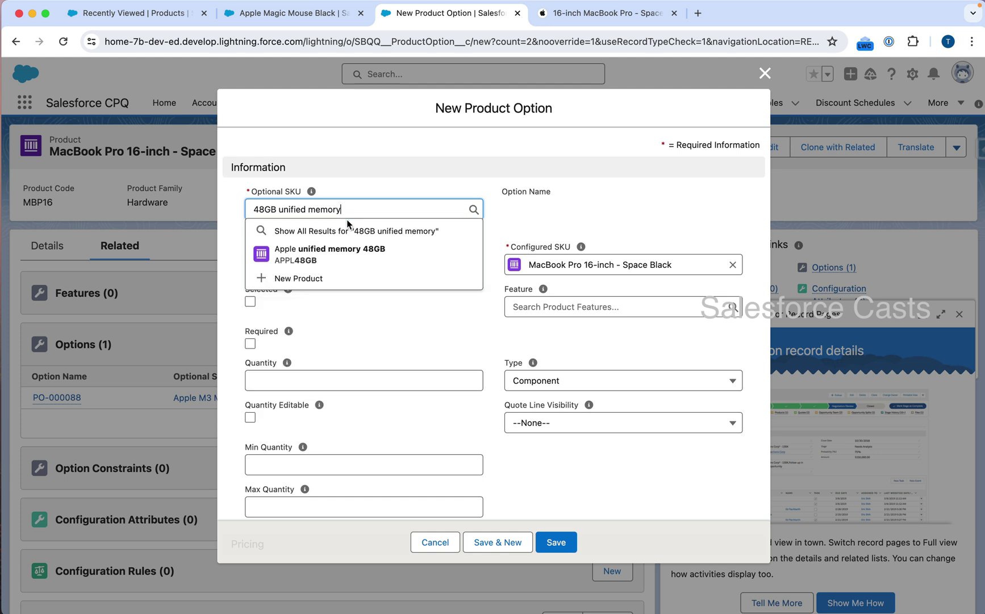
click(344, 254)
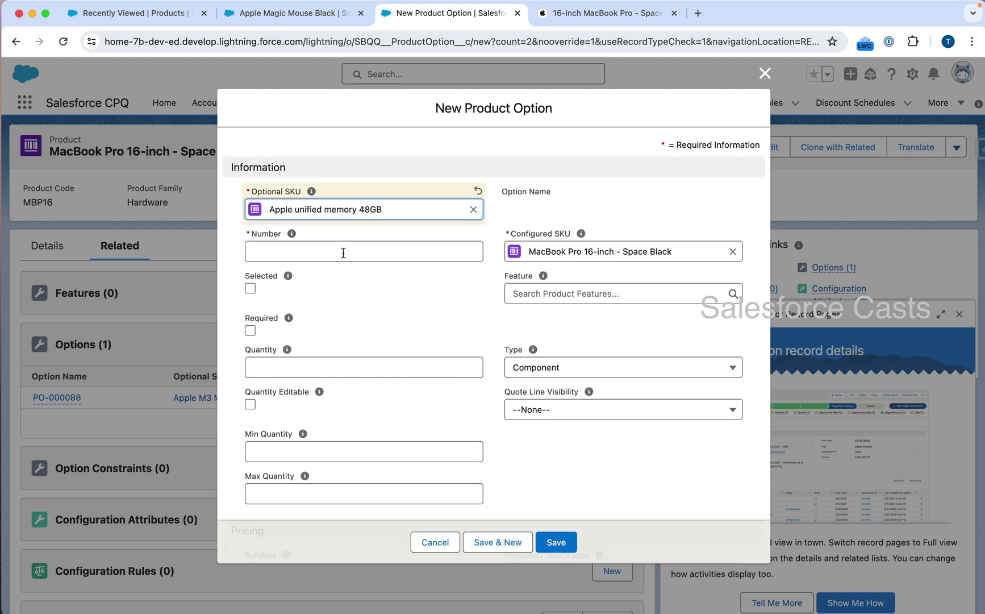
Step: Set the unified memory option's Number to 5 and save it, continuing with a new blank option
click(343, 252)
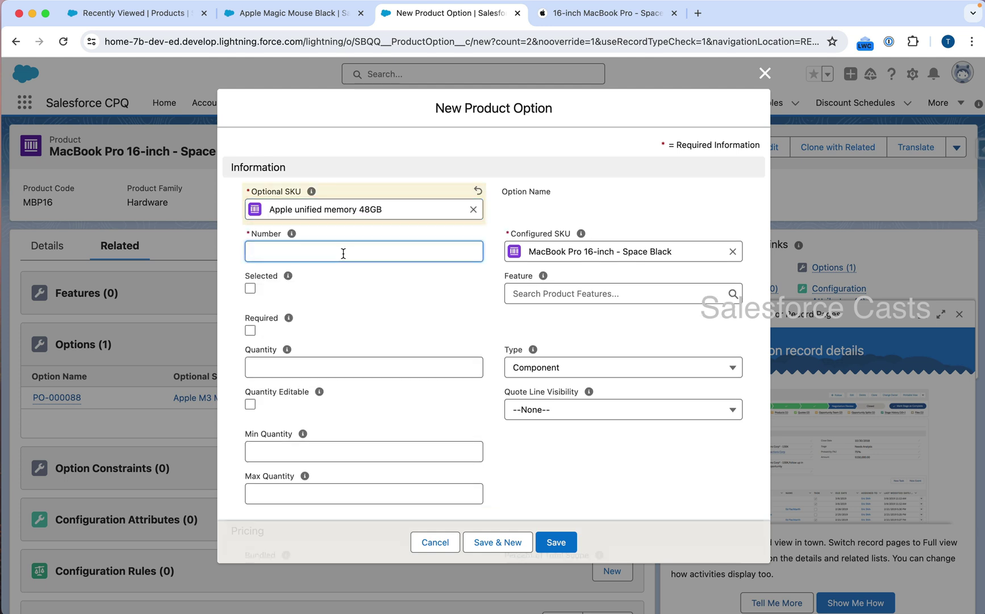
text(5)
click(387, 297)
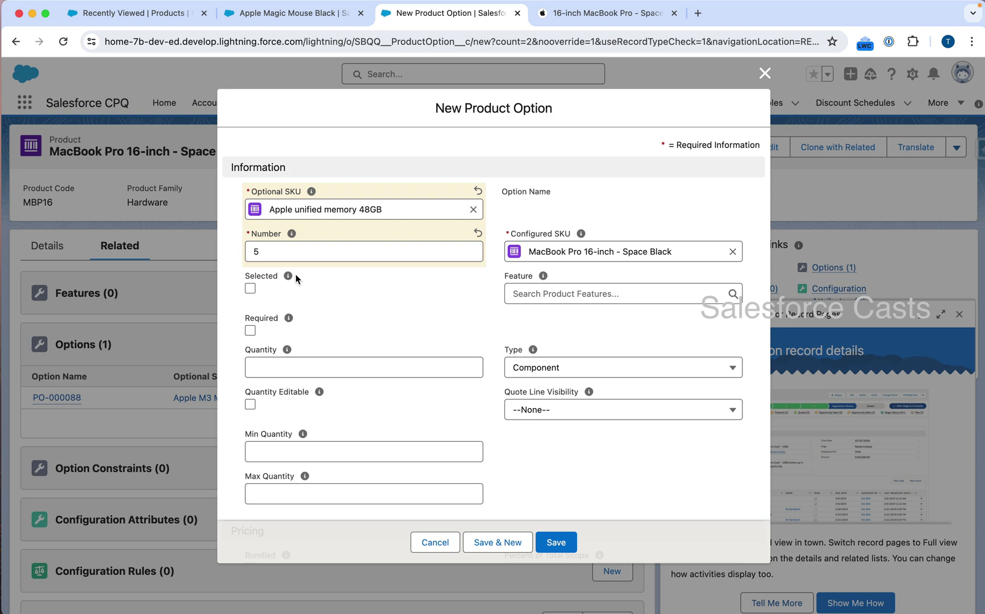
click(510, 537)
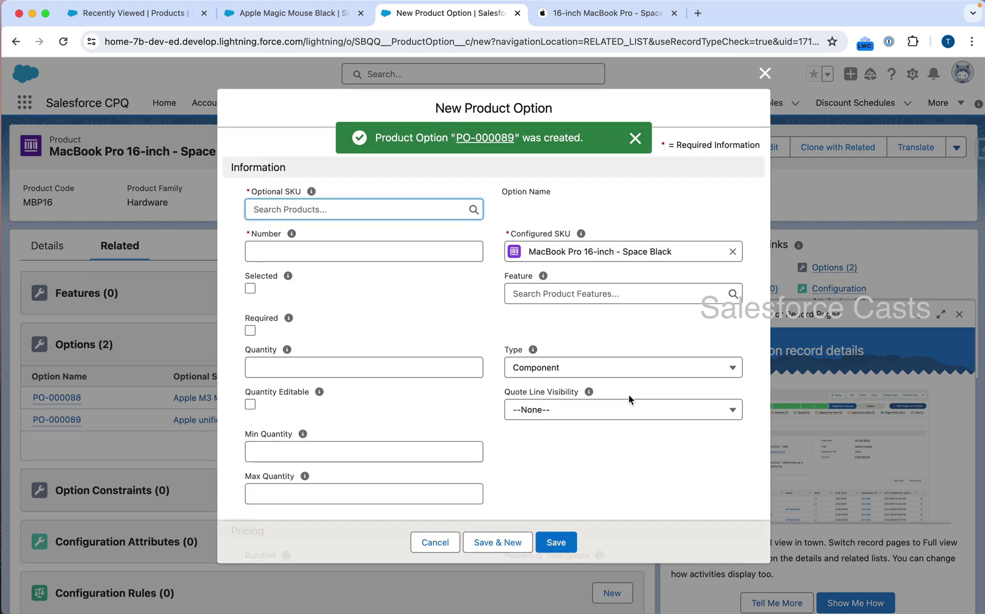
Step: Add 1TB SSD storage as a product option with Number 15 and save it, continuing with a new blank option
click(607, 12)
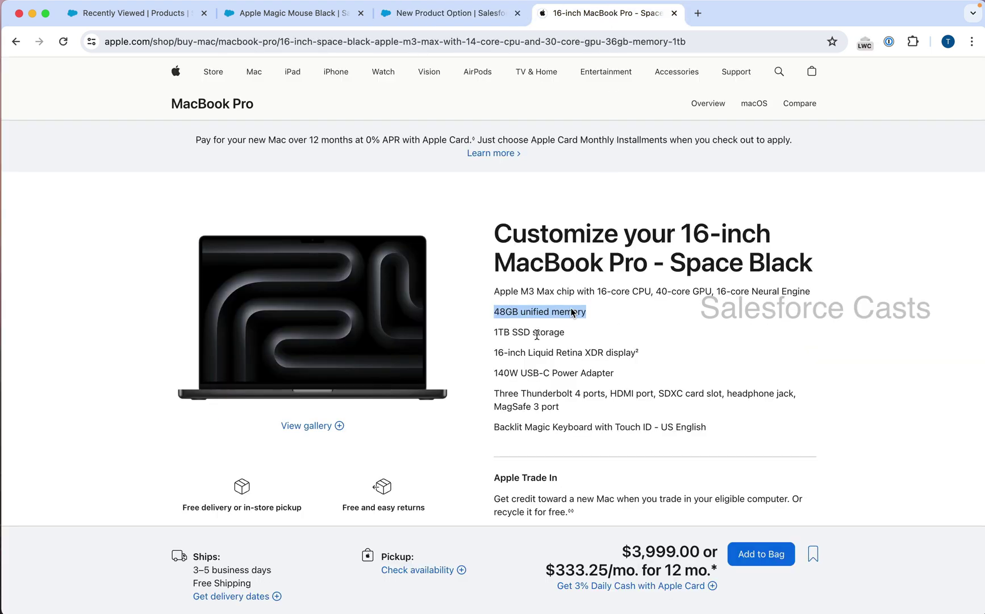
click(449, 13)
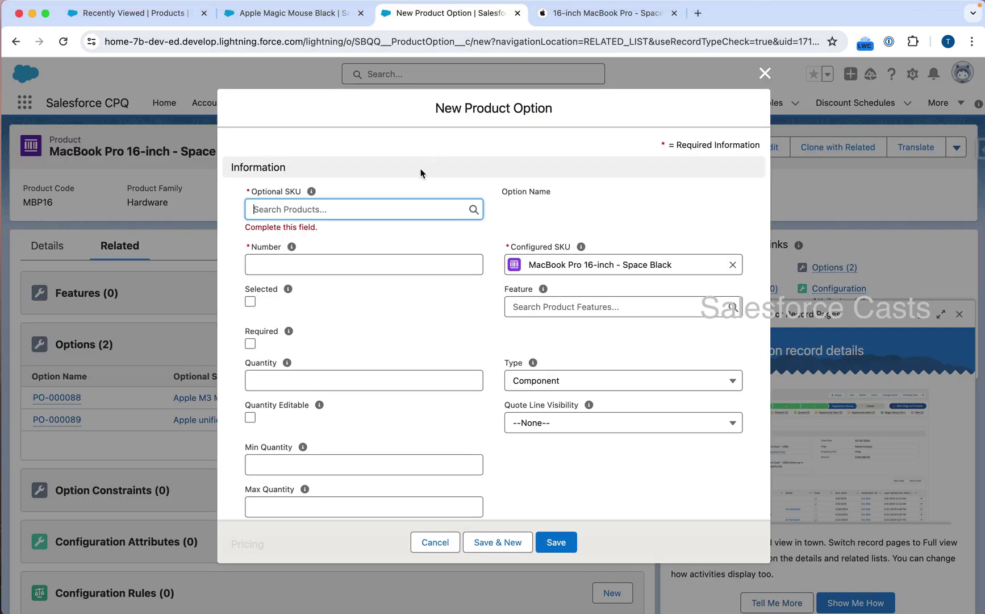
click(367, 203)
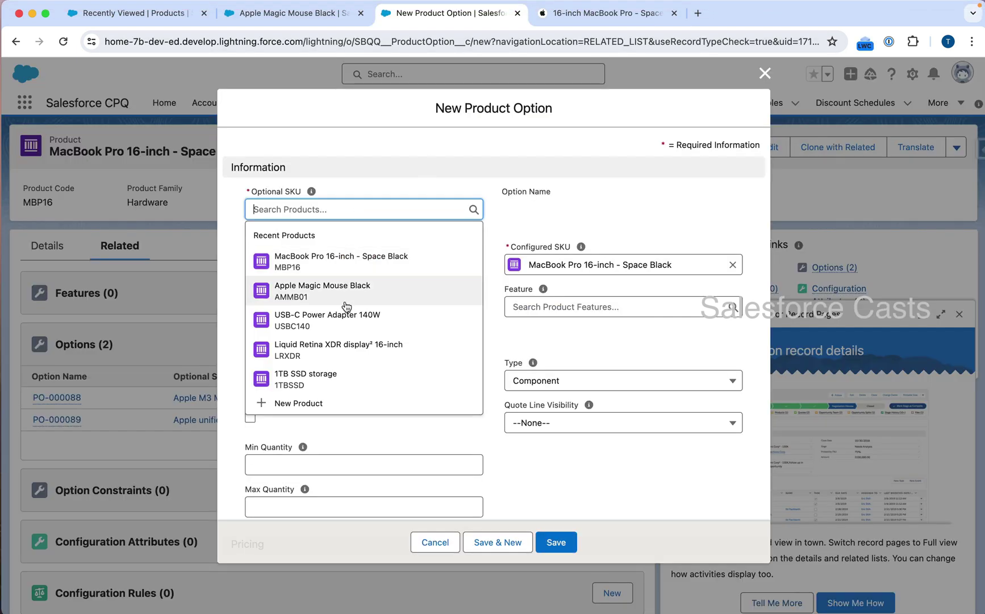
click(329, 375)
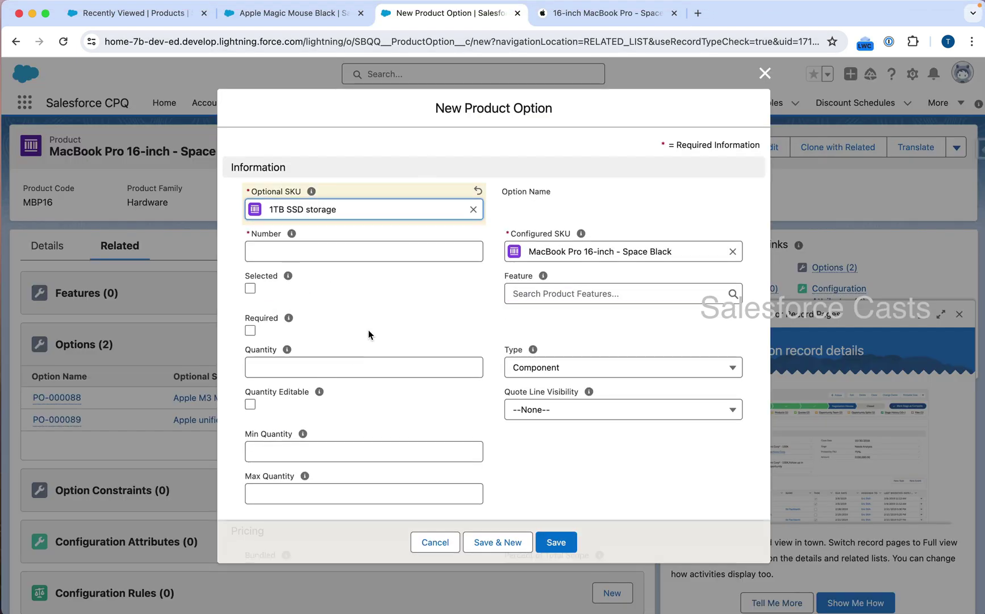
click(347, 256)
text(15)
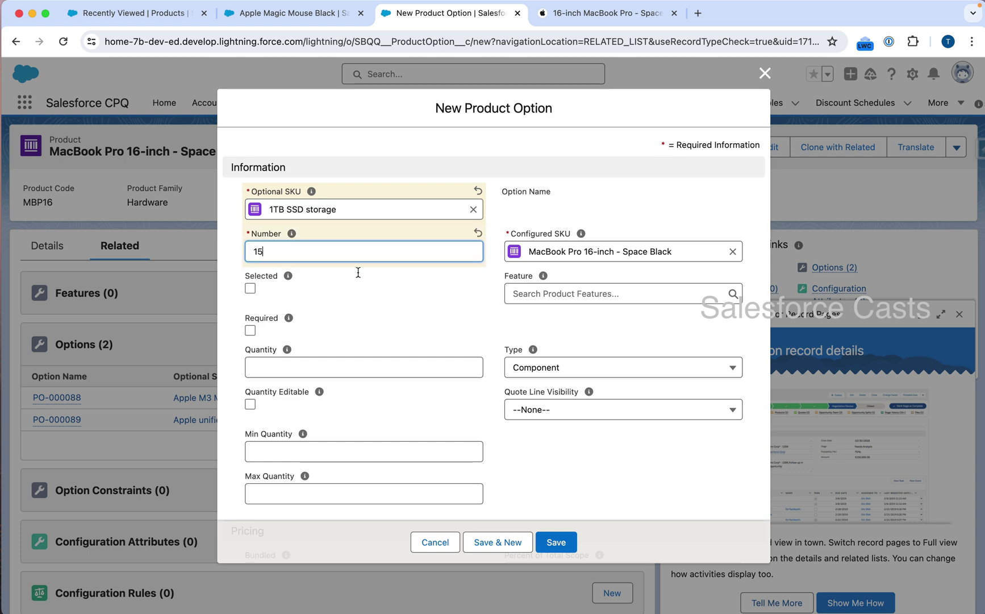
click(497, 544)
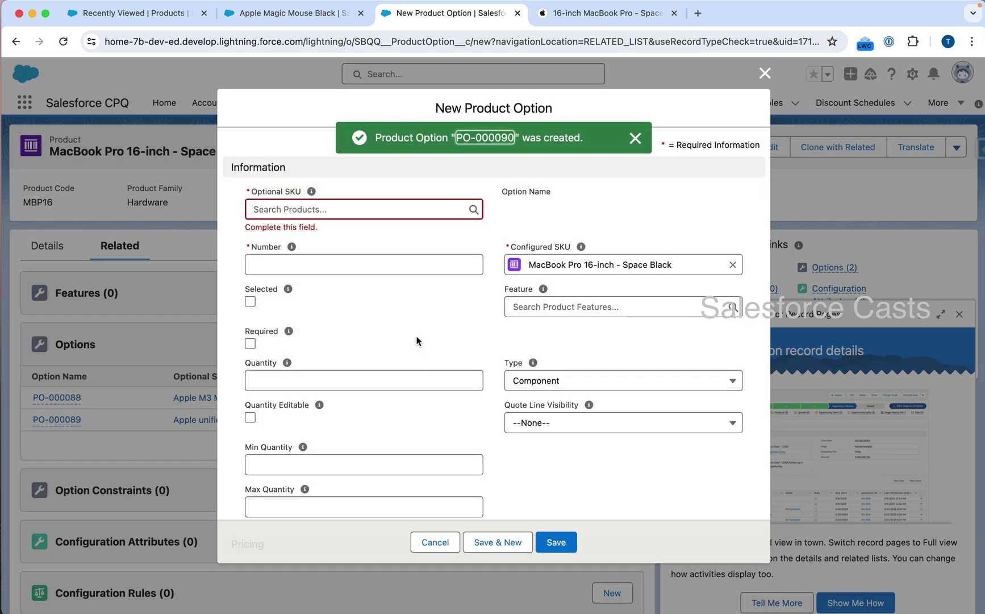
Step: Add Liquid Retina XDR display² 16-inch as a product option with Number 20 and save it, continuing with a new blank option
click(342, 212)
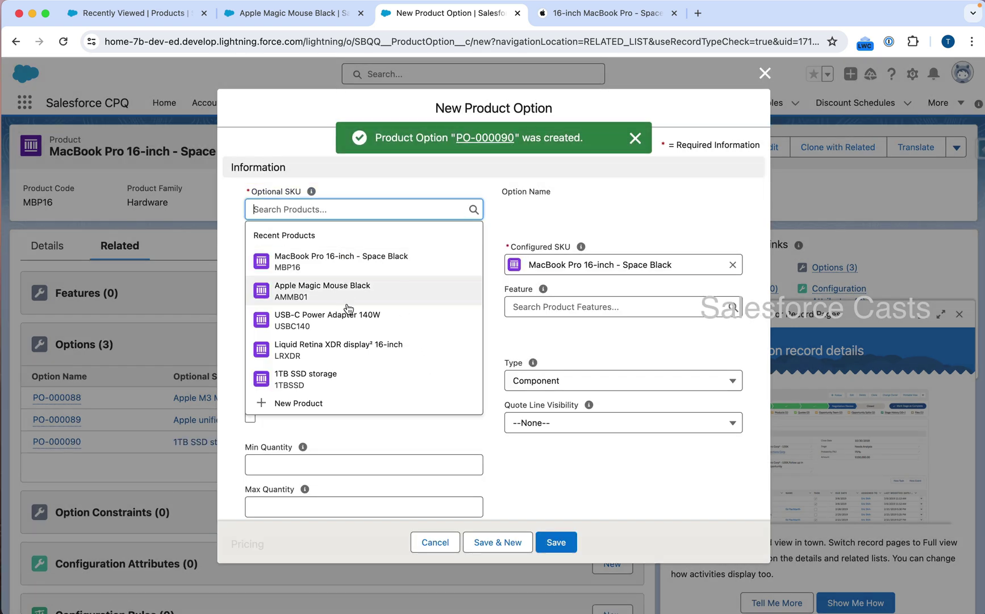
click(341, 348)
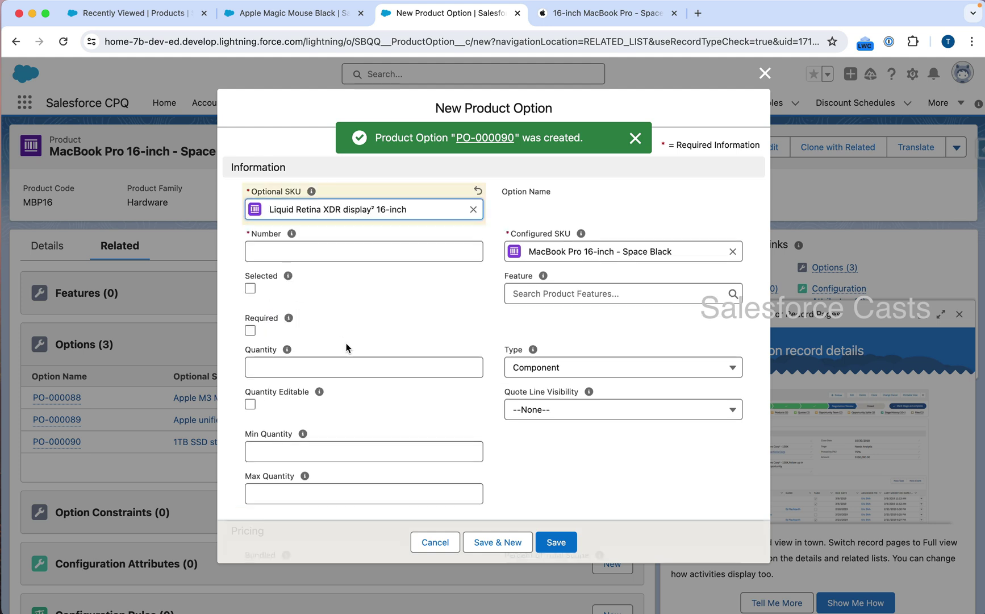
click(333, 252)
text(20)
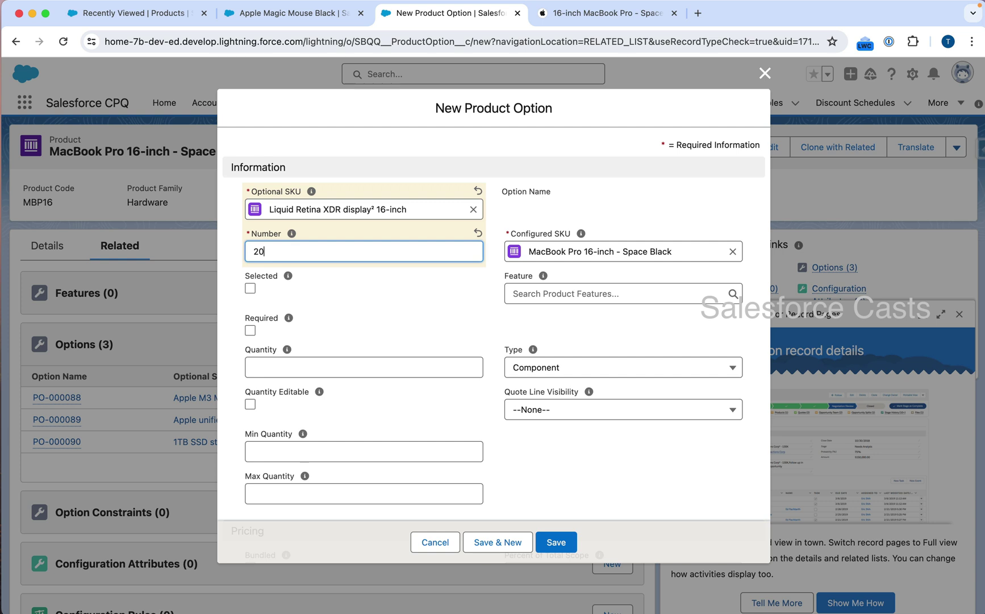
click(555, 540)
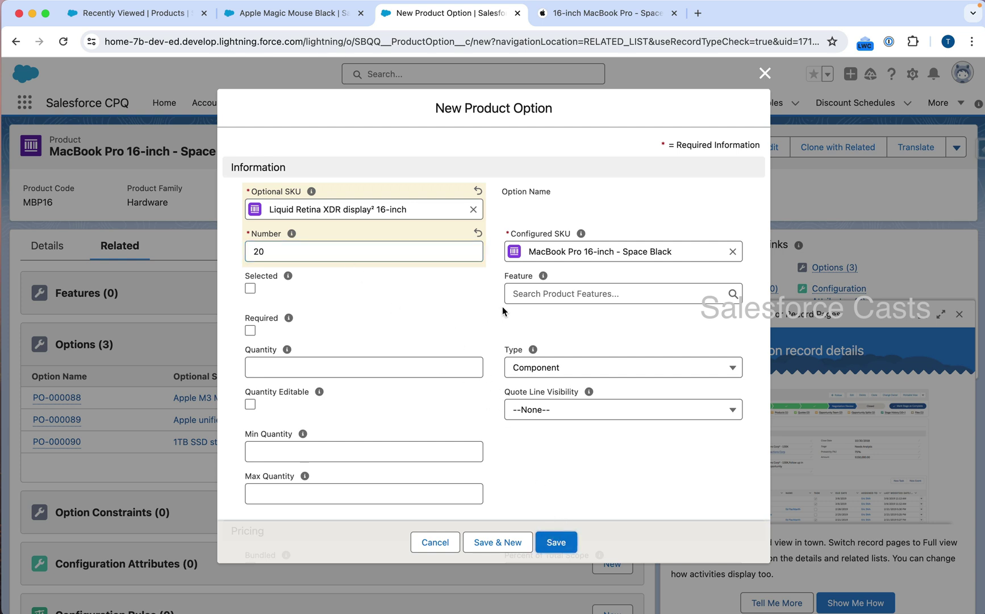
click(507, 542)
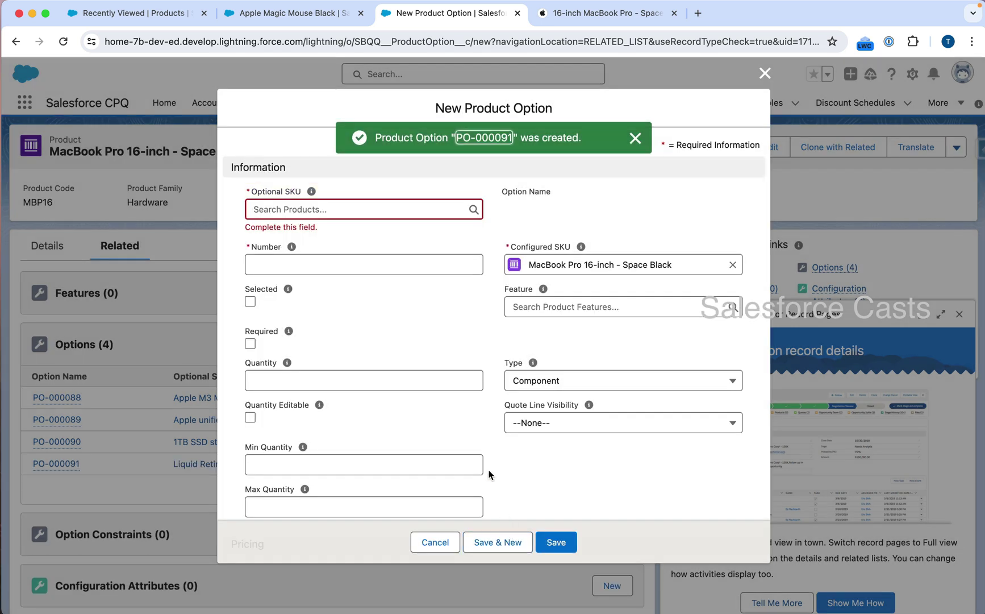
Step: Add USB-C Power Adapter 140W as a MacBook Pro product option with Number 25 and save it, returning to the product record
click(378, 212)
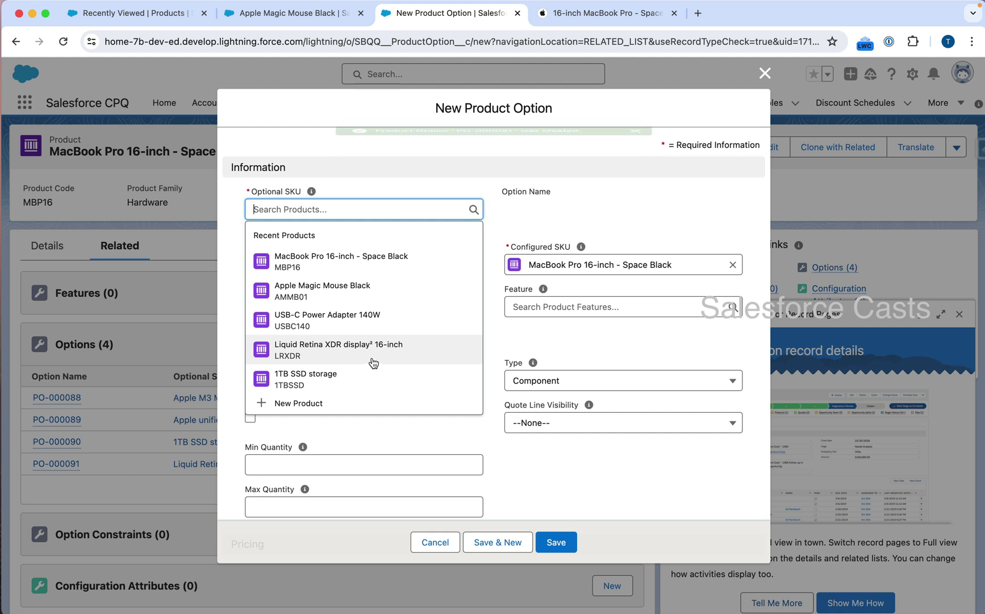
text(149)
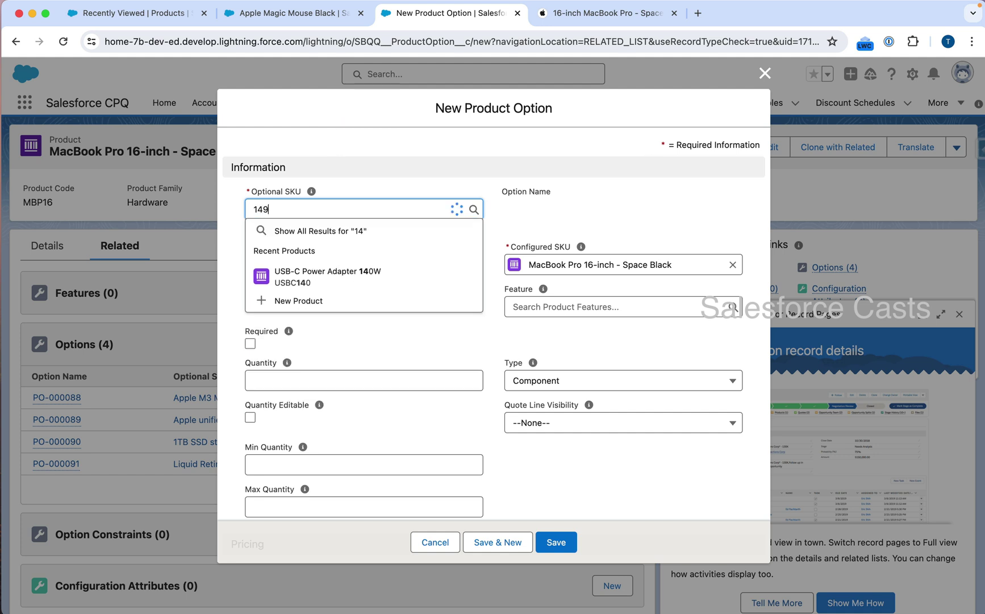
key(BackSpace)
text(0)
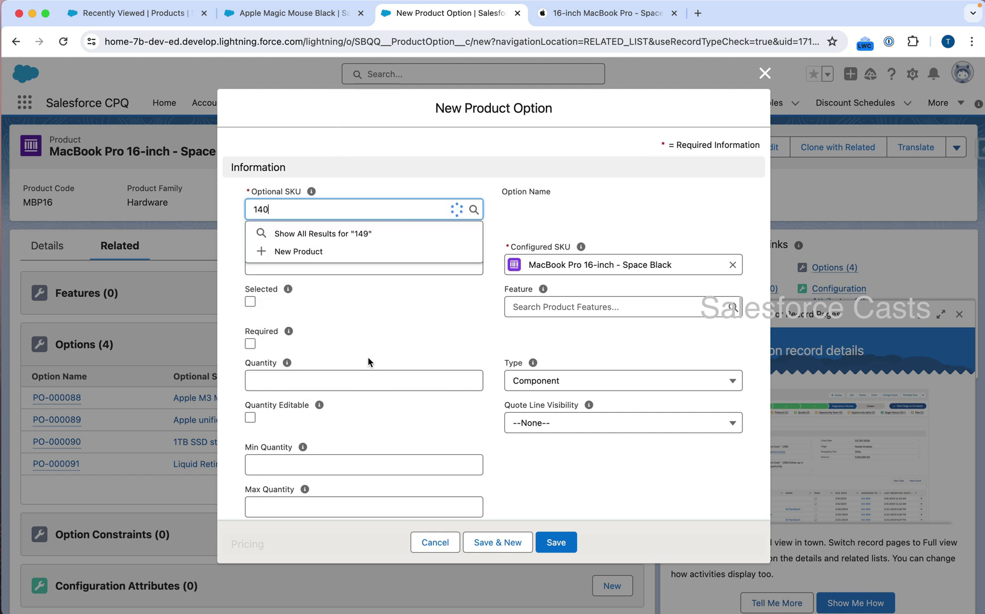
click(361, 259)
click(360, 259)
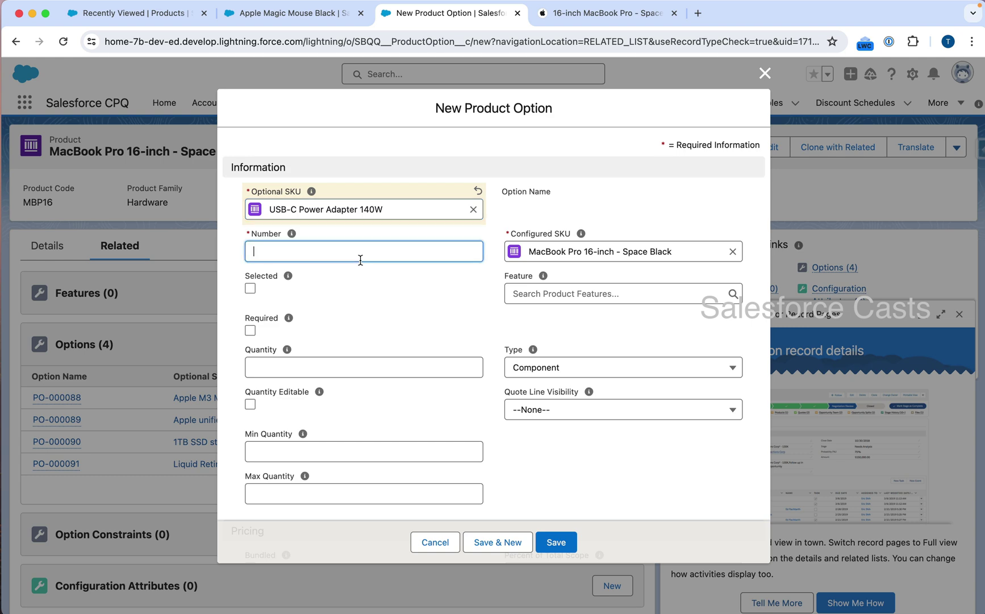
text(25)
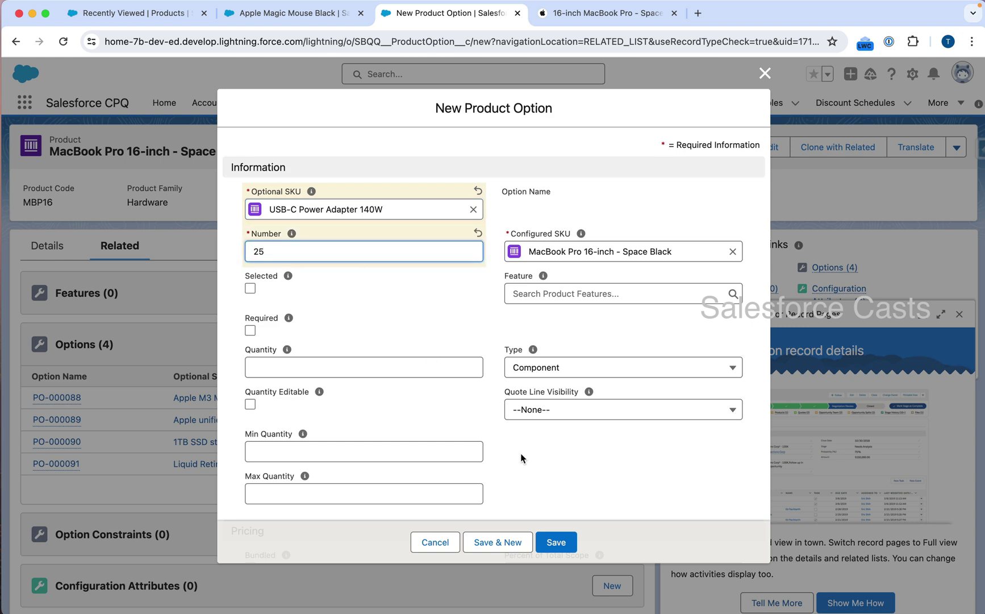
click(552, 543)
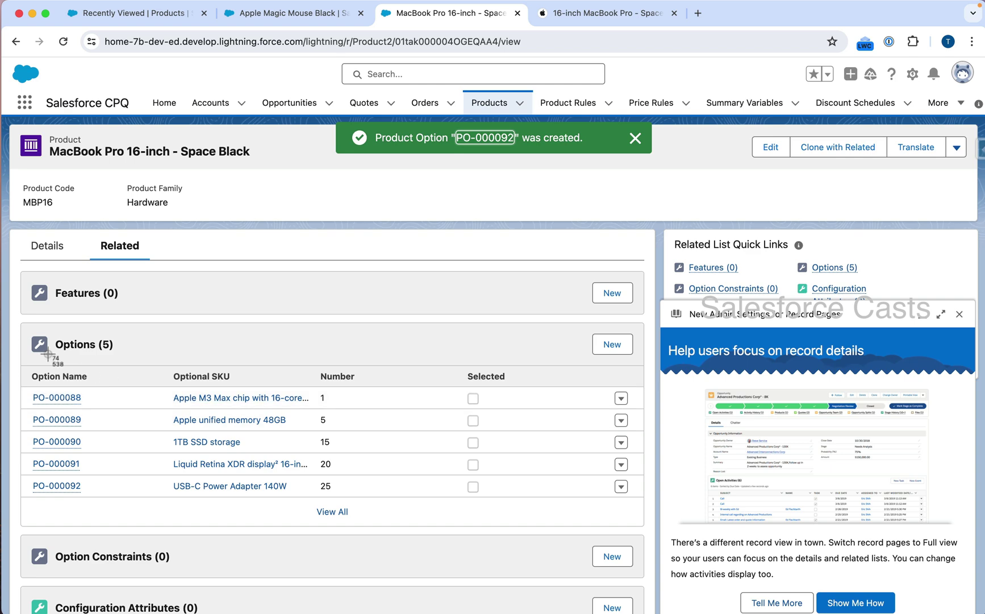
Step: Compare the related Options of the MacBook Pro 16-inch product with those of the Apple Magic Mouse Black product
key(super+shift+4)
drag(19, 315, 646, 530)
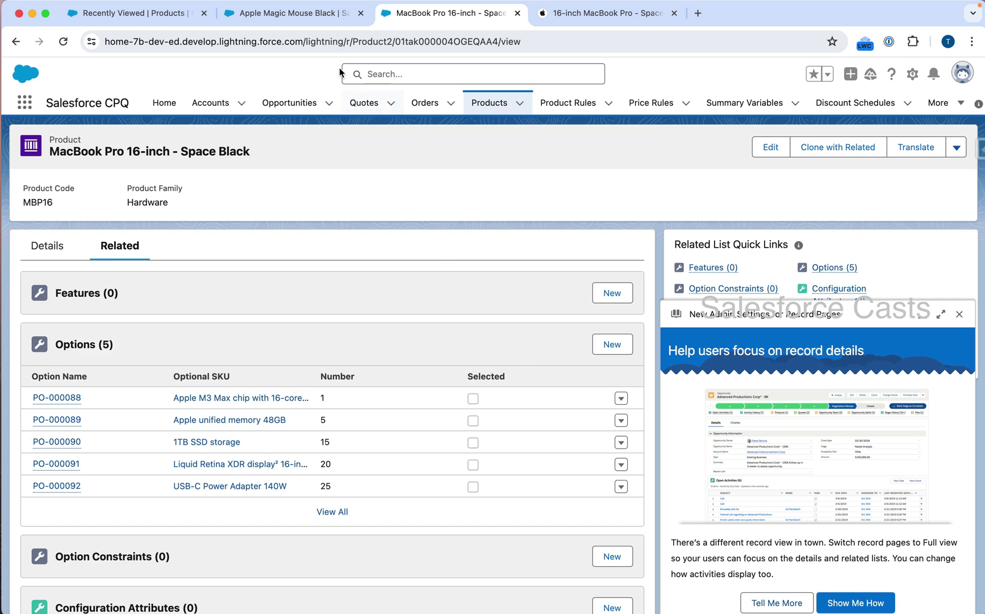
click(326, 23)
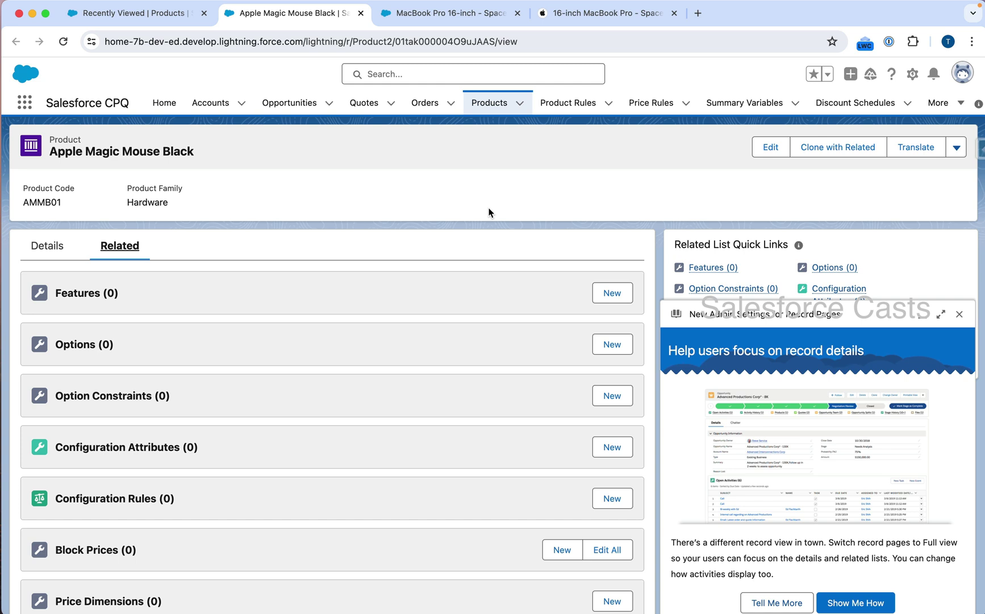
click(449, 13)
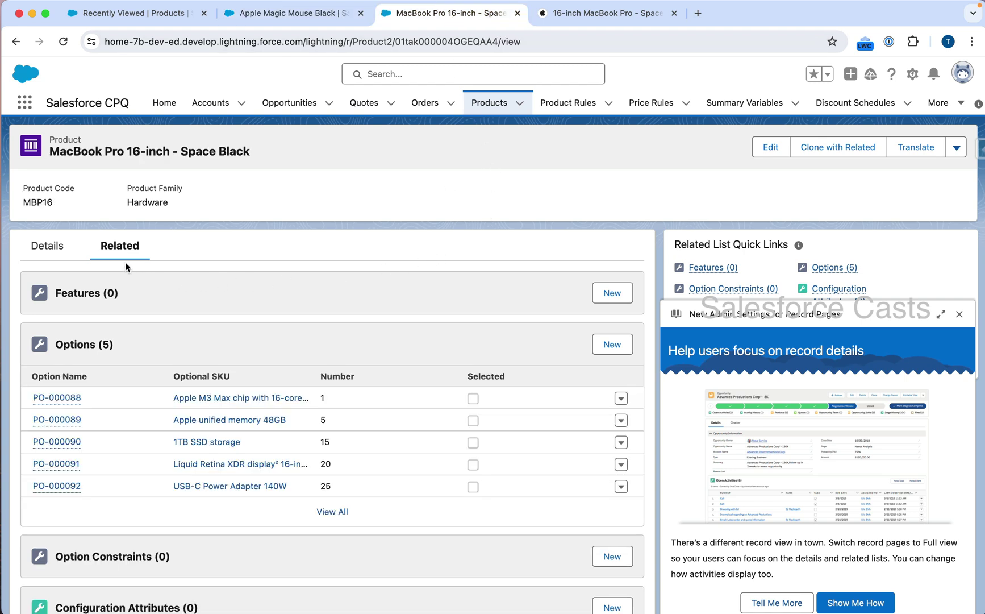
key(super+shift+4)
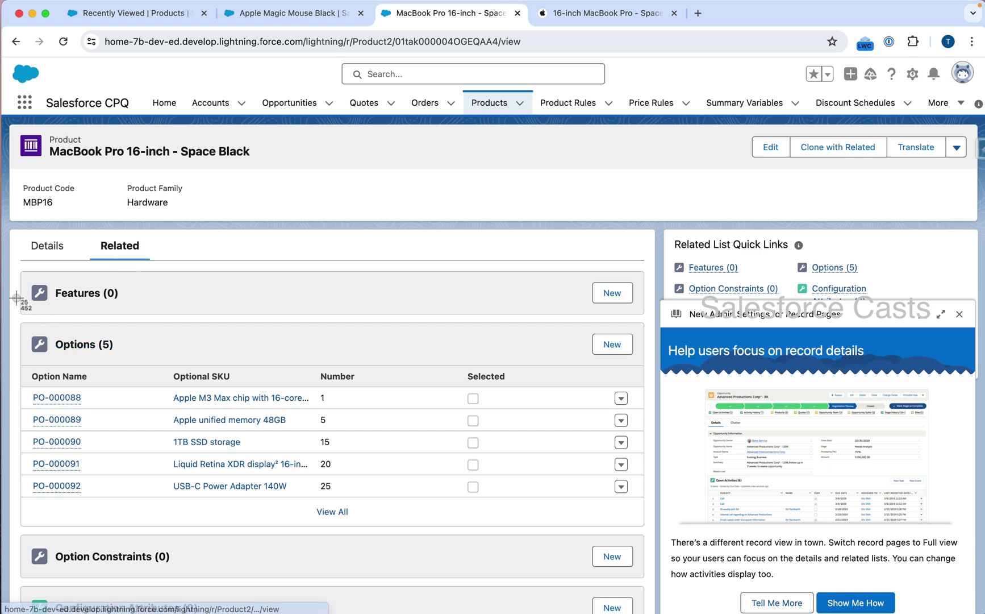
drag(16, 297, 610, 519)
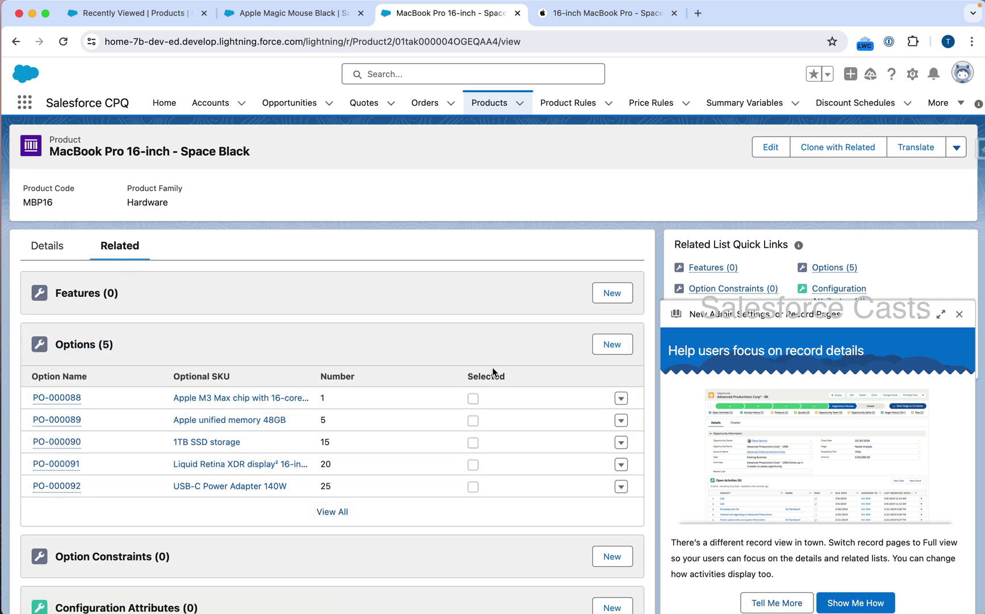
click(305, 21)
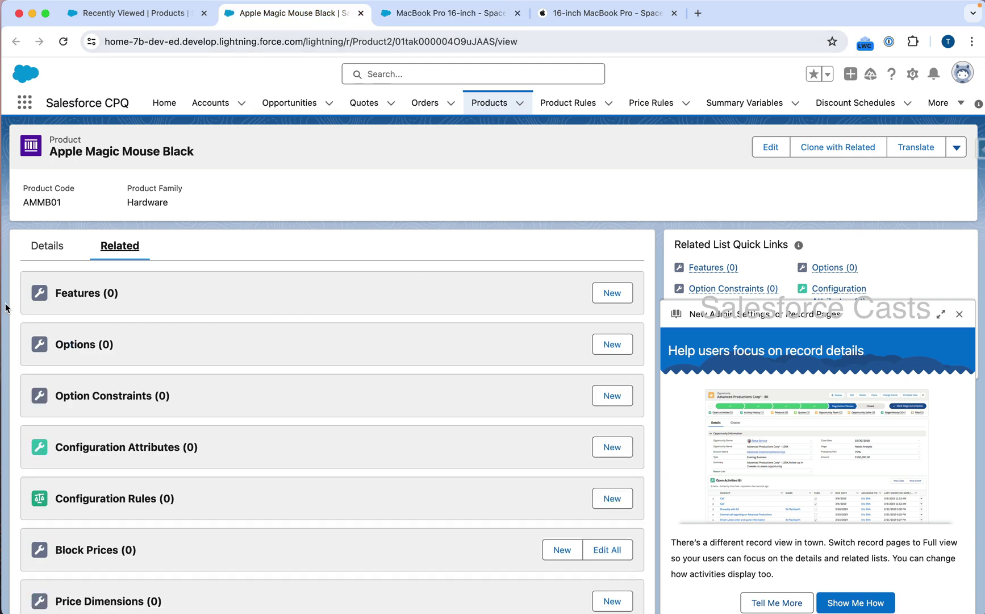
drag(7, 308, 270, 381)
click(260, 357)
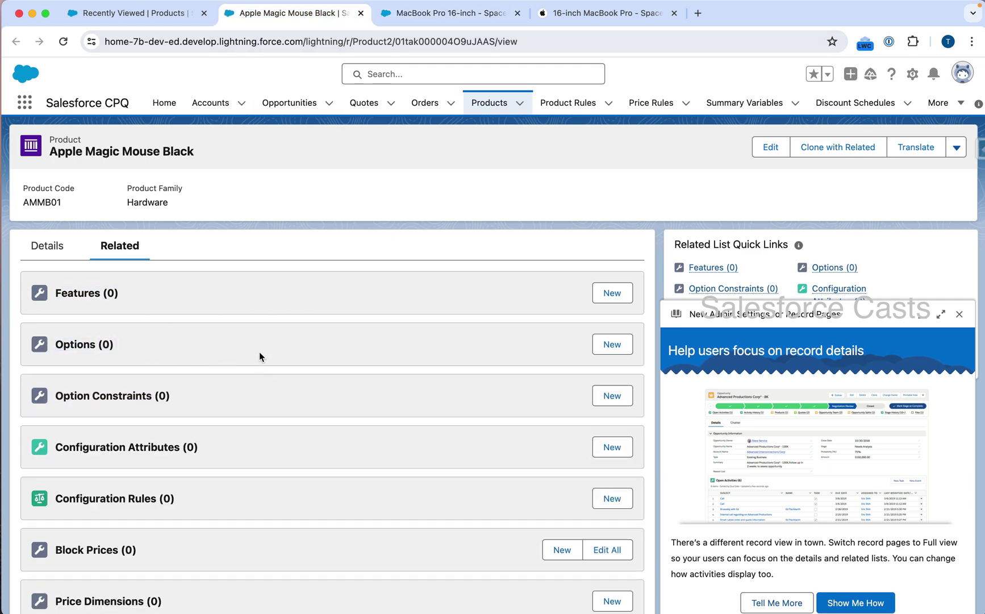
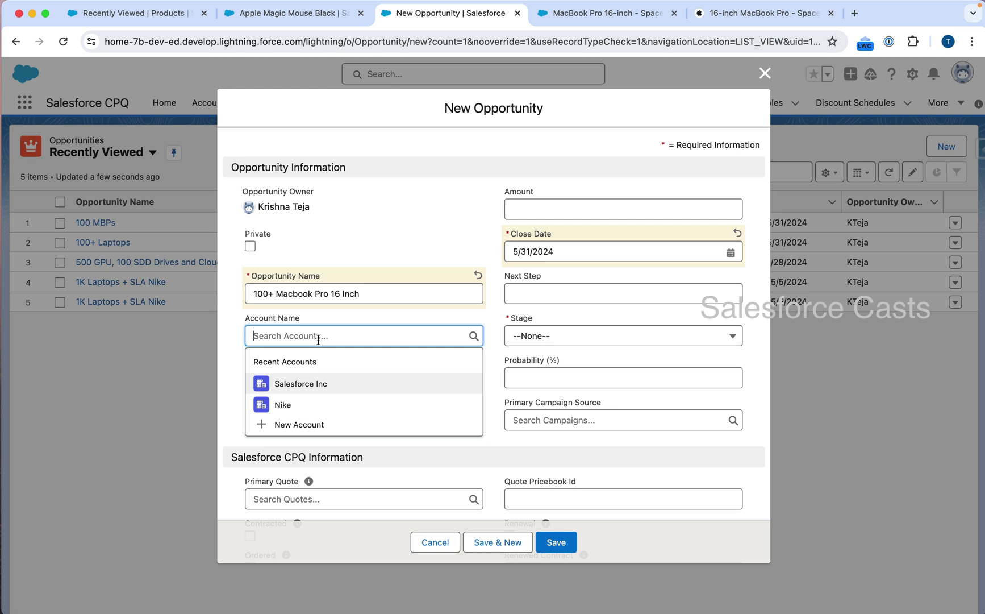
Step: Complete the new opportunity with account Nike, stage Prospecting, type Existing Customer - Upgrade and lead source Phone Inquiry, and save it
click(311, 403)
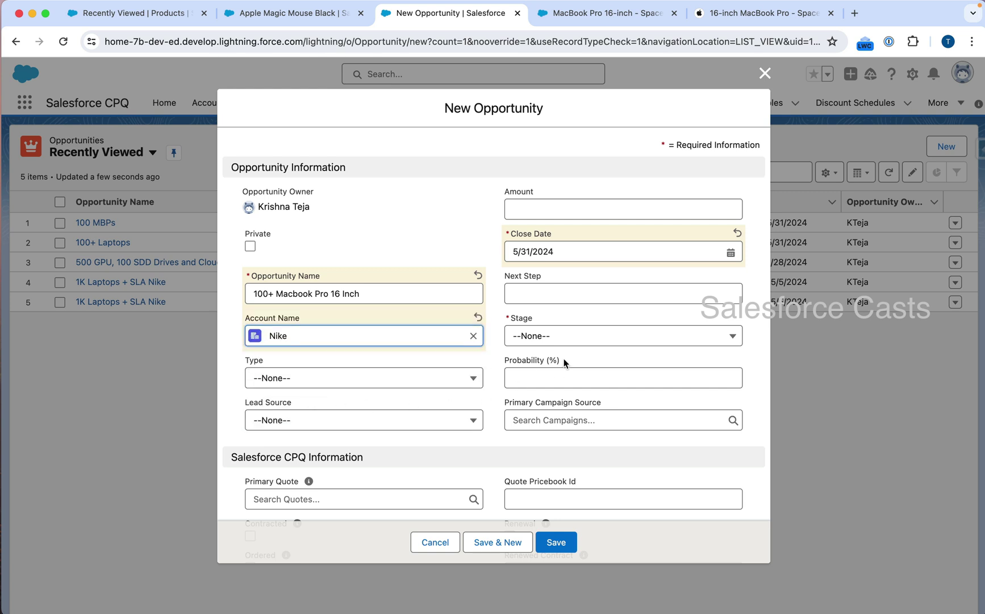
click(570, 337)
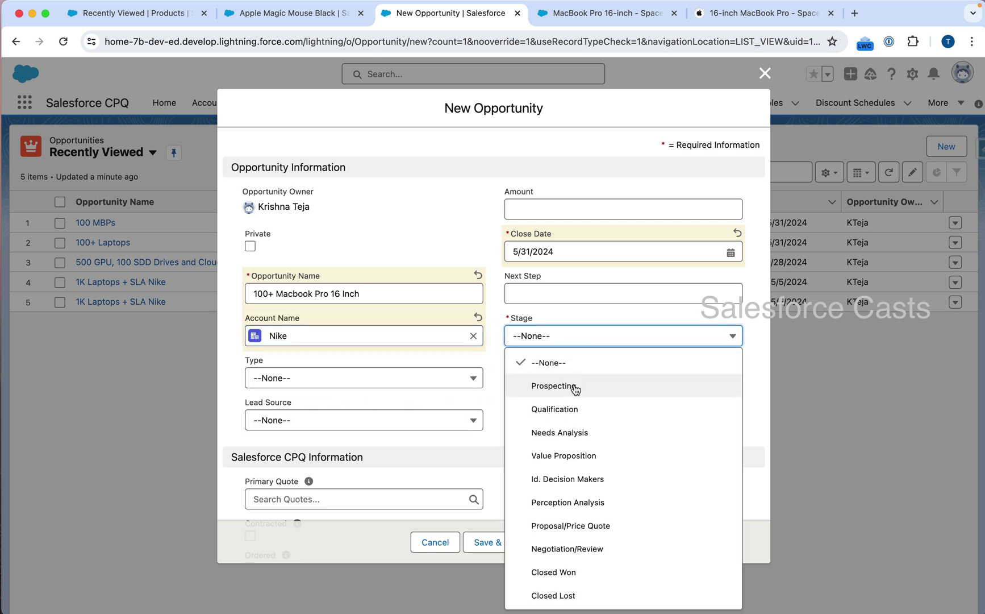
click(575, 387)
click(386, 381)
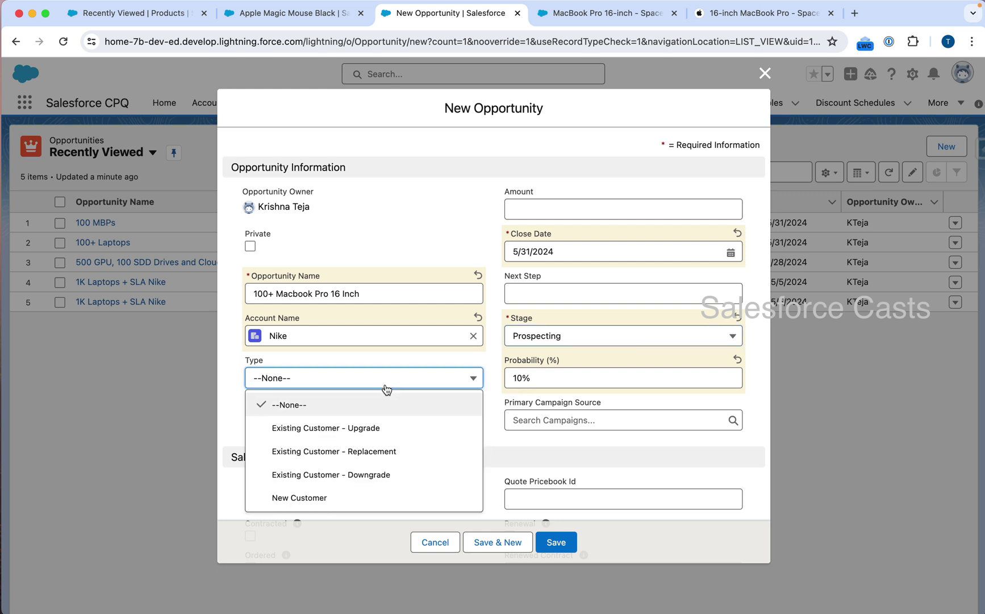
click(374, 429)
click(374, 430)
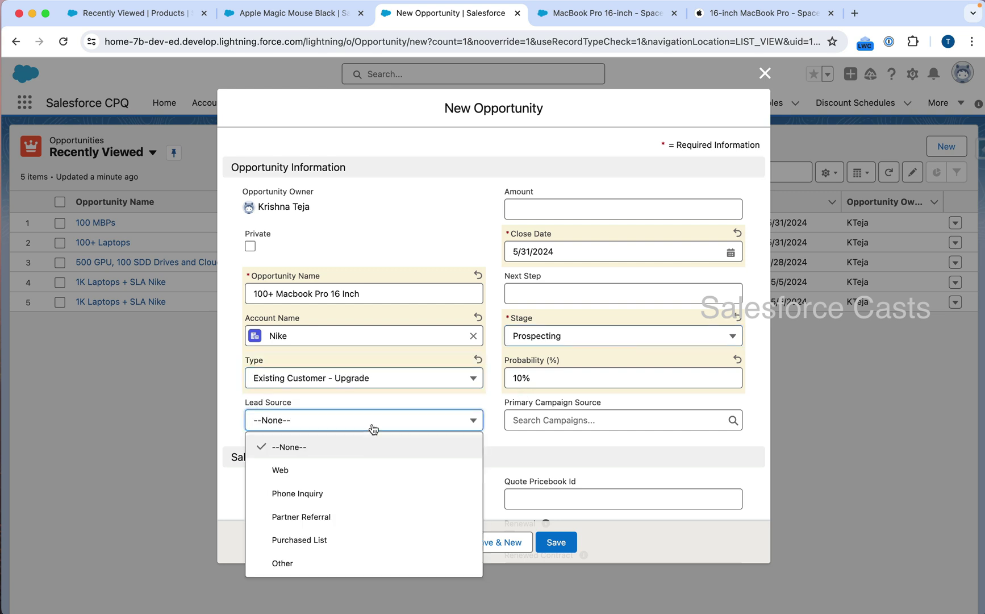
click(347, 495)
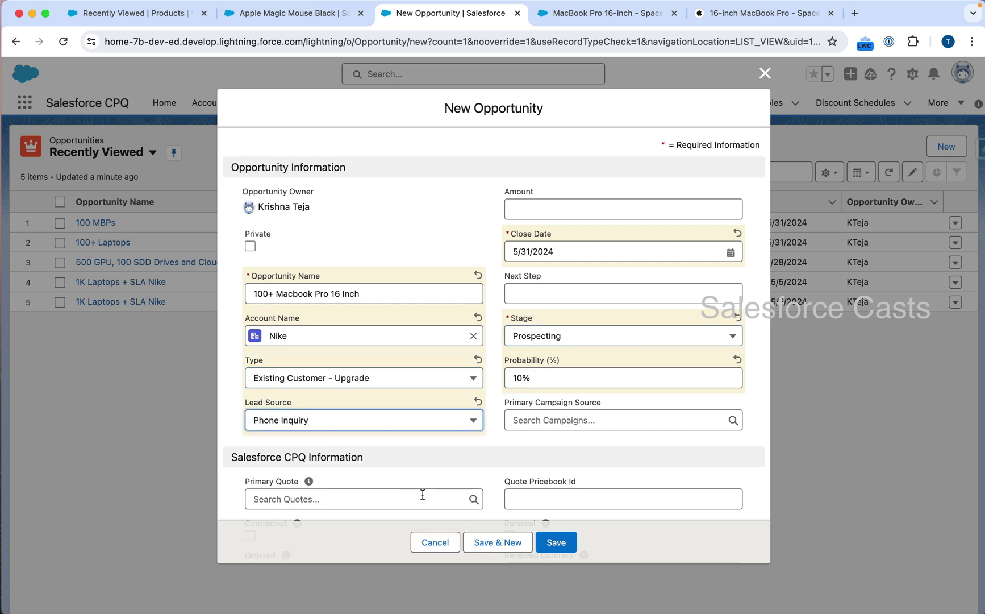
click(561, 543)
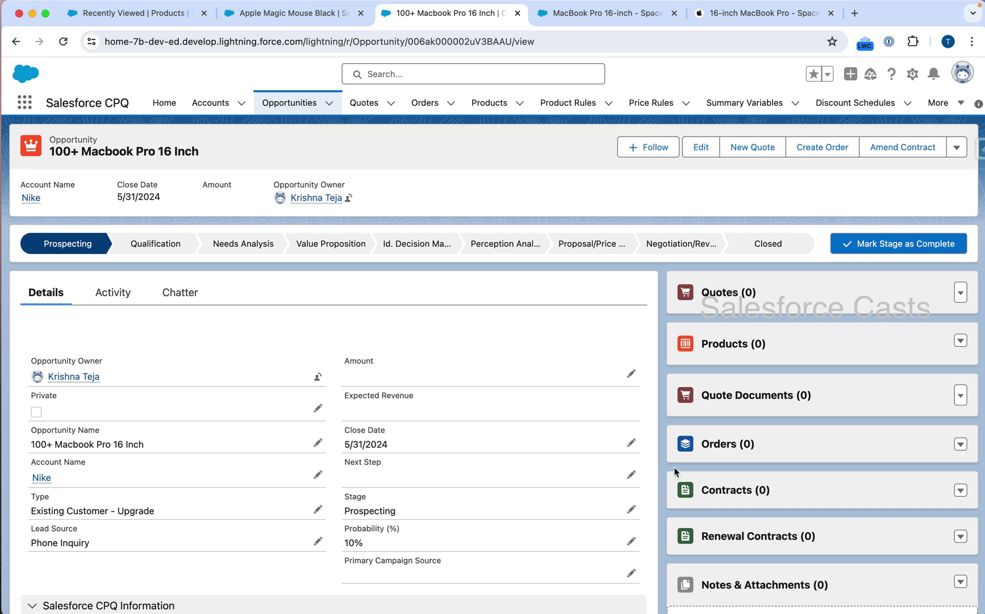
Step: Create a primary quote for the 100+ Macbook Pro 16 Inch opportunity with account Nike and save it
click(960, 293)
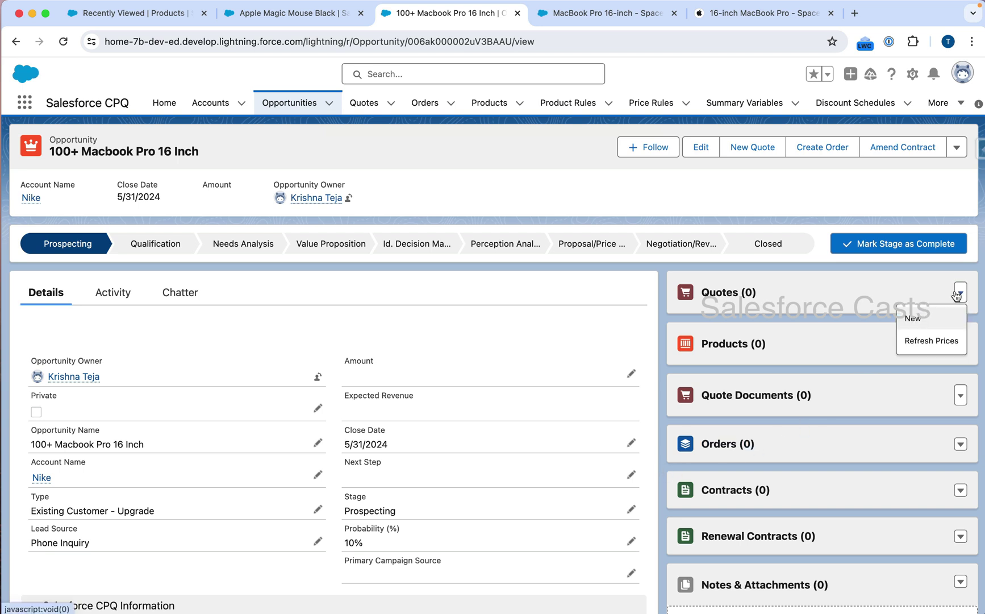
click(933, 320)
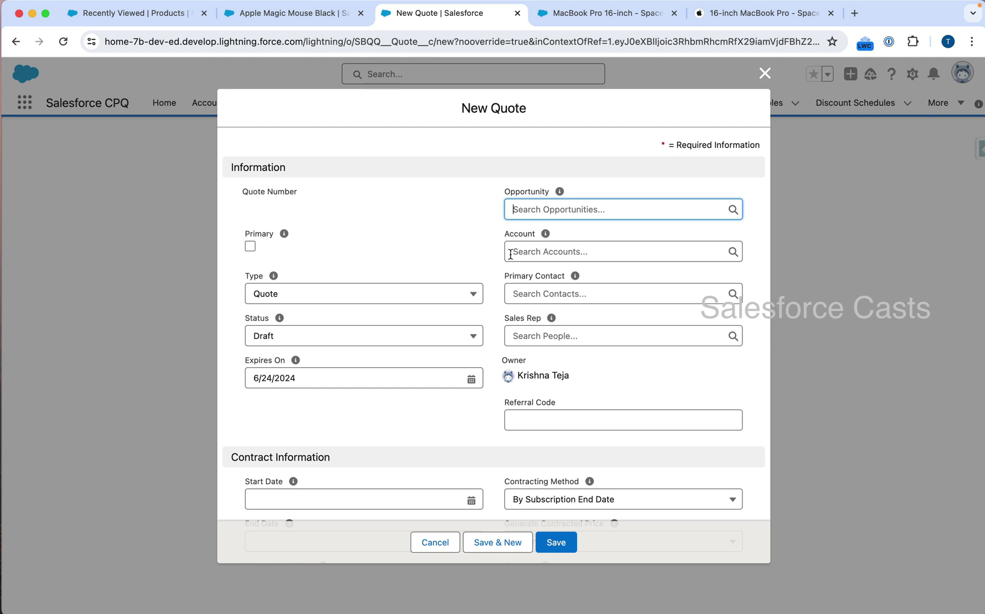
click(250, 246)
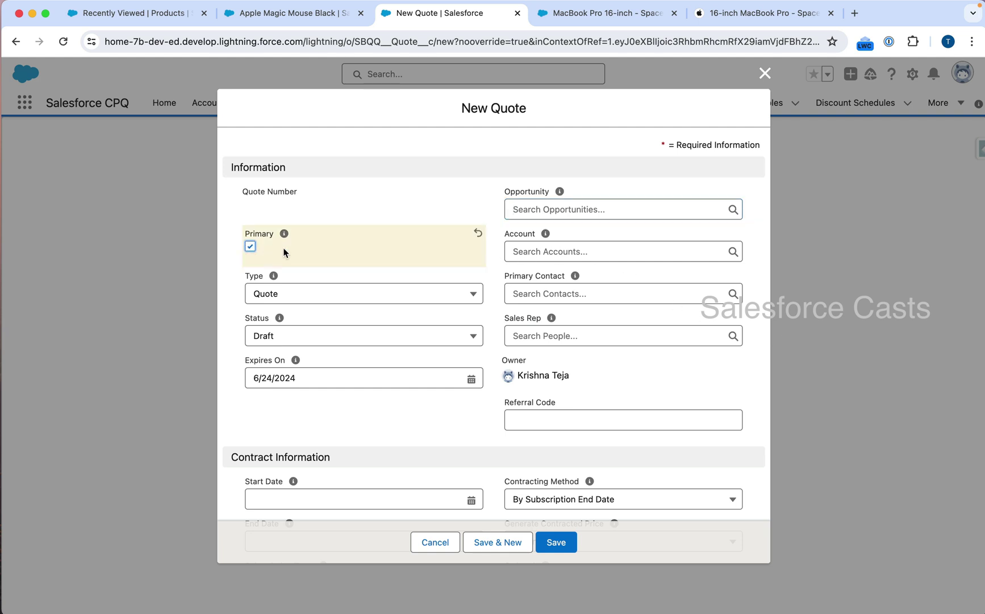
click(597, 209)
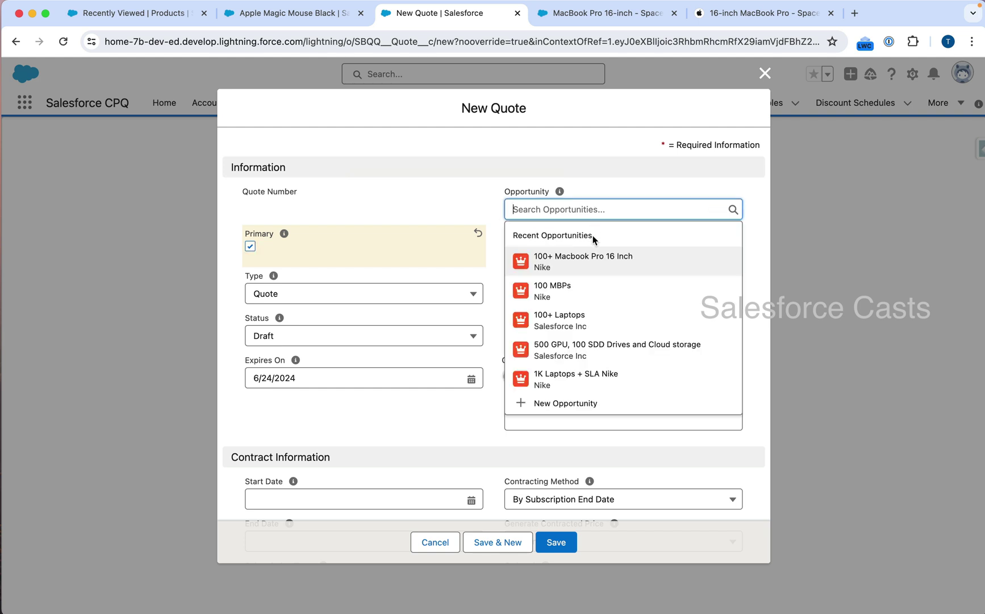
click(592, 257)
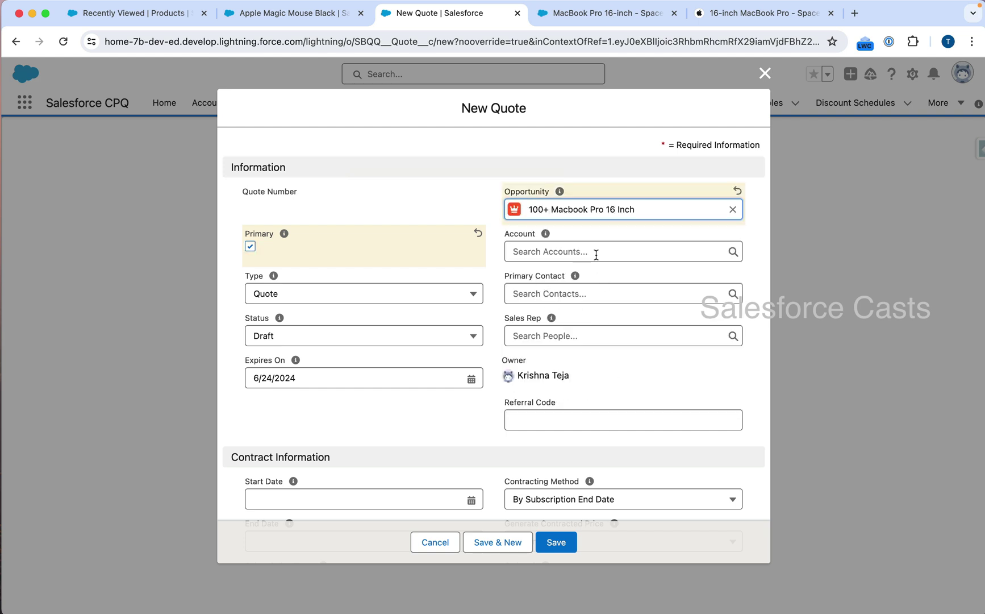
click(596, 254)
click(566, 319)
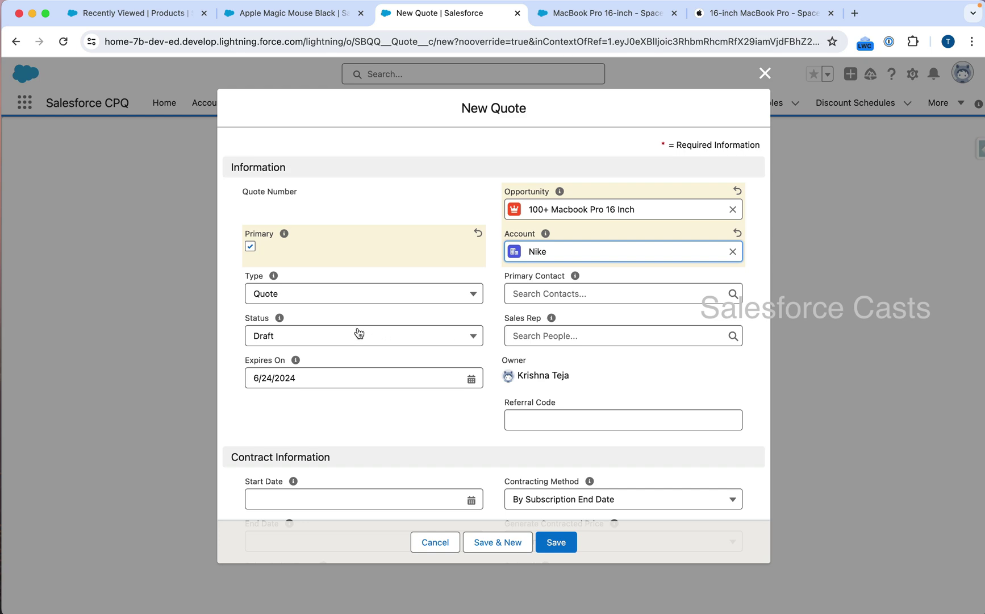
click(556, 542)
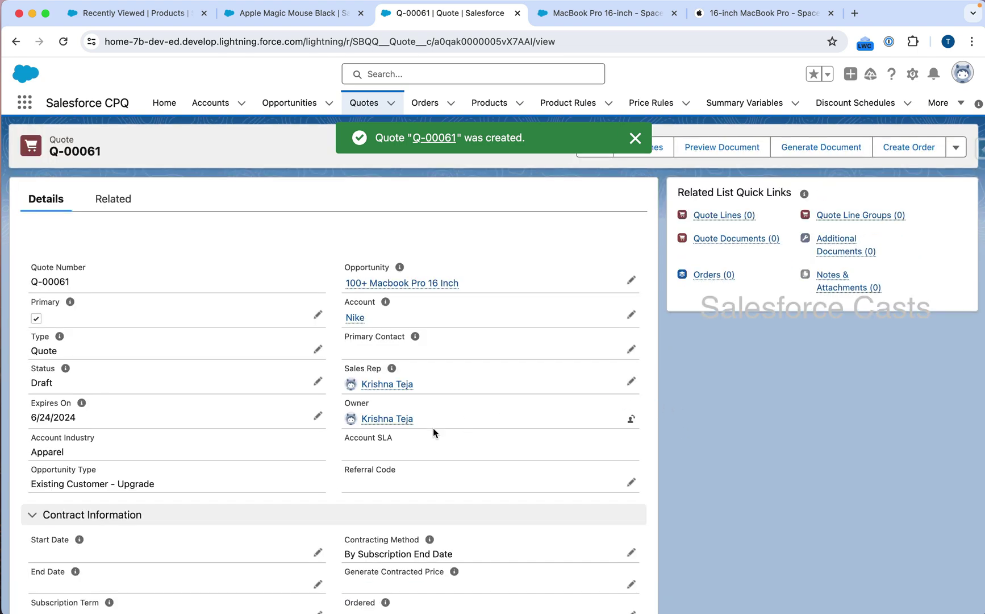
Step: Set the quote's Status to Approved and save the record
click(317, 381)
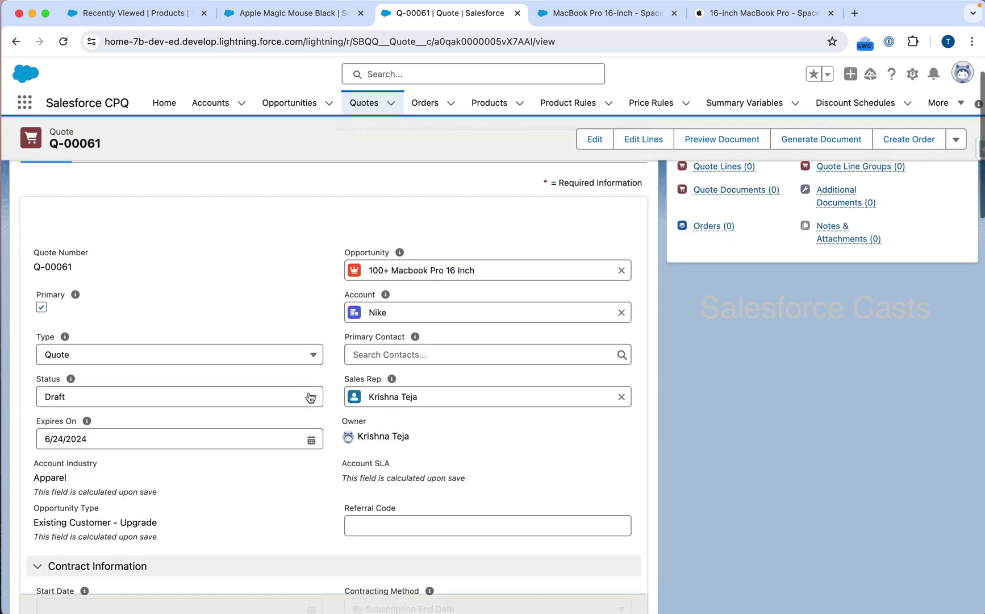
click(307, 398)
click(244, 489)
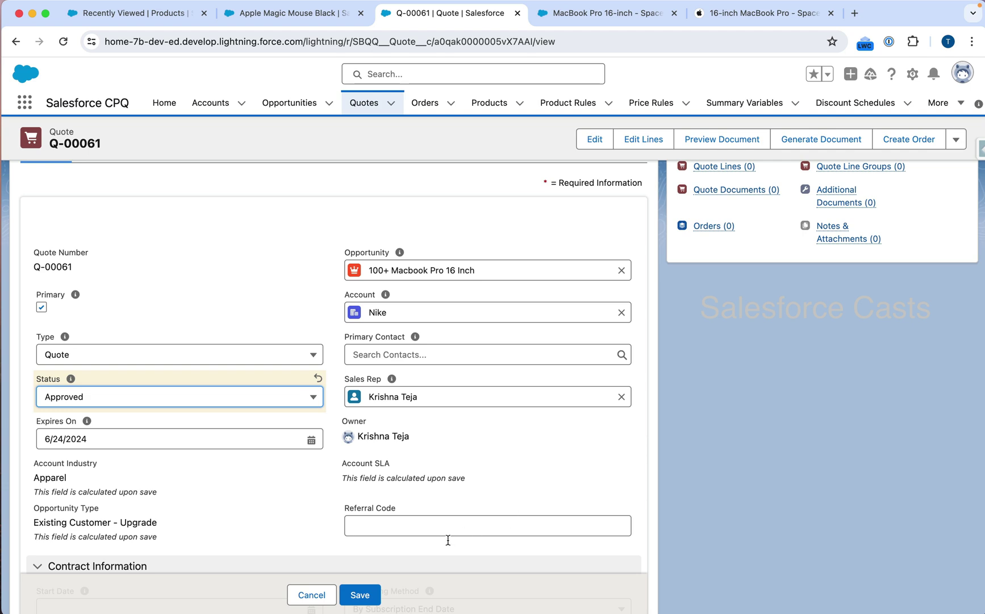
click(362, 594)
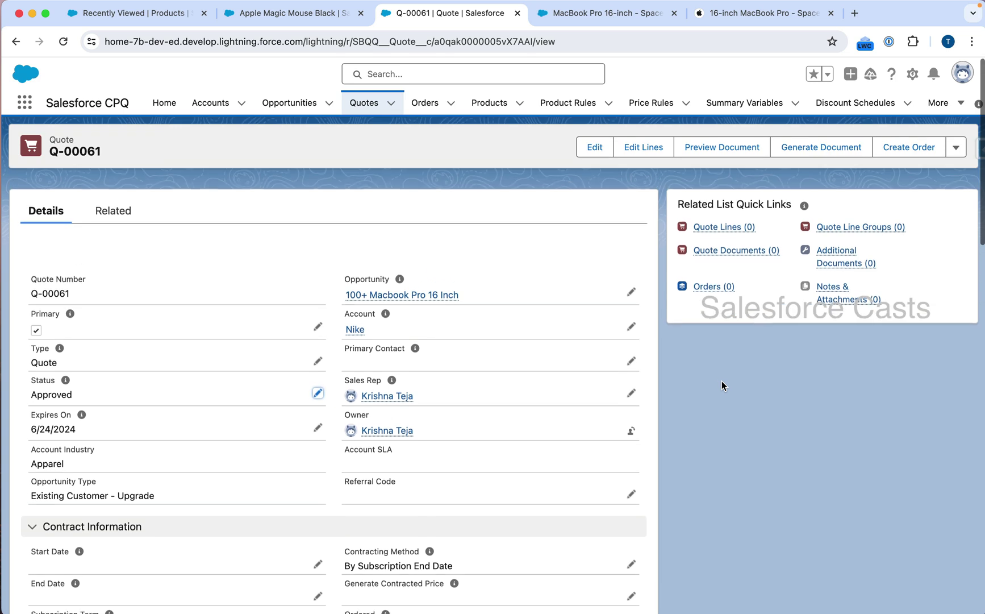
Step: Start editing the quote's lines with the Standard Price Book and search the products to add for "Macbook"
click(648, 145)
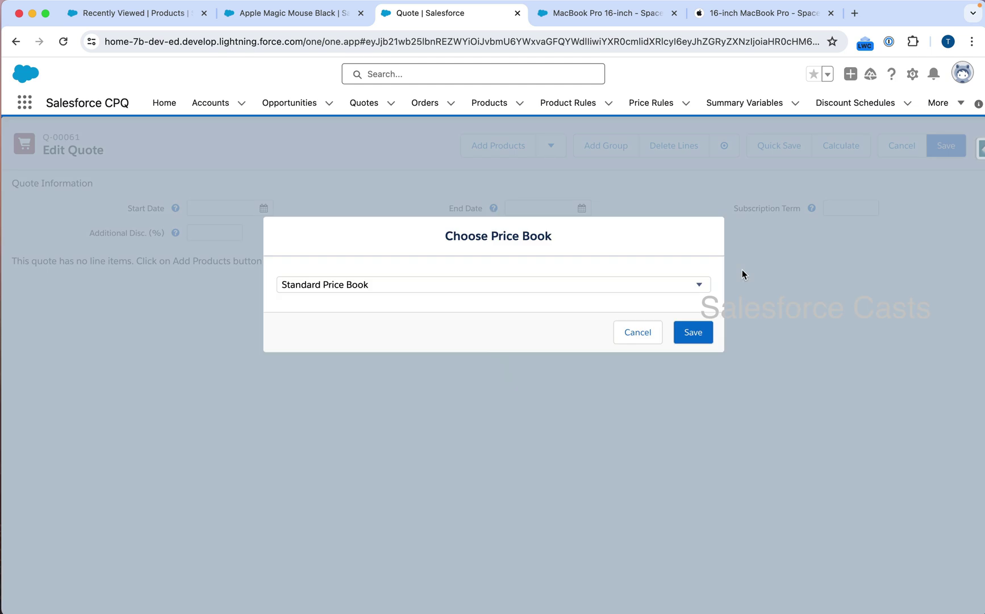
click(689, 335)
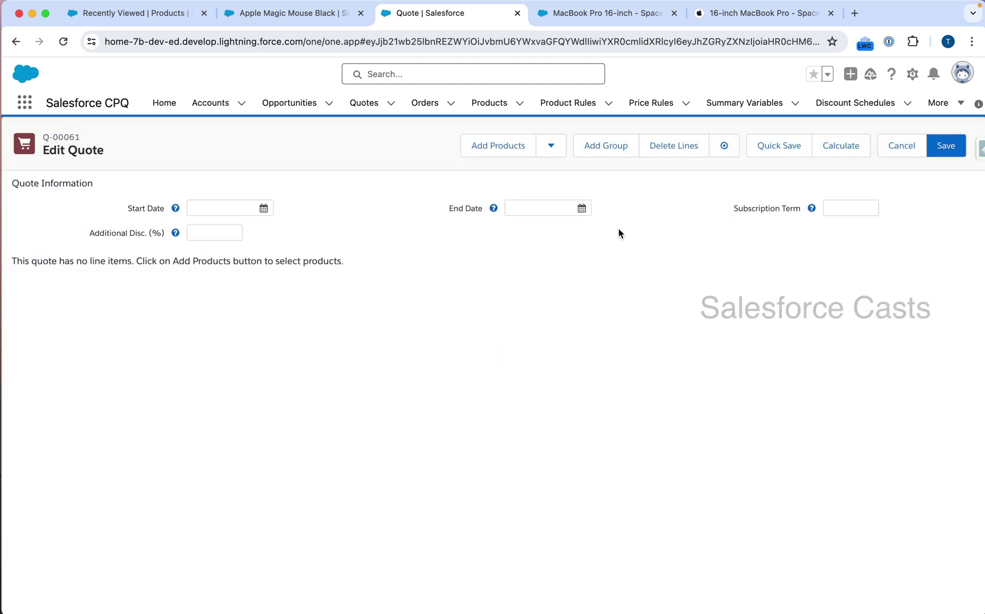
click(507, 149)
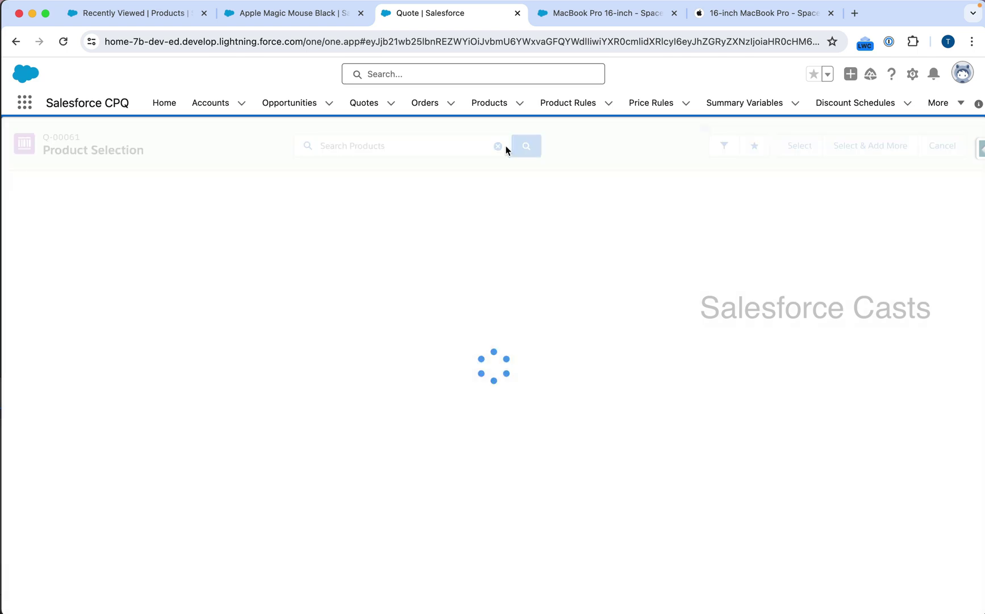
click(421, 147)
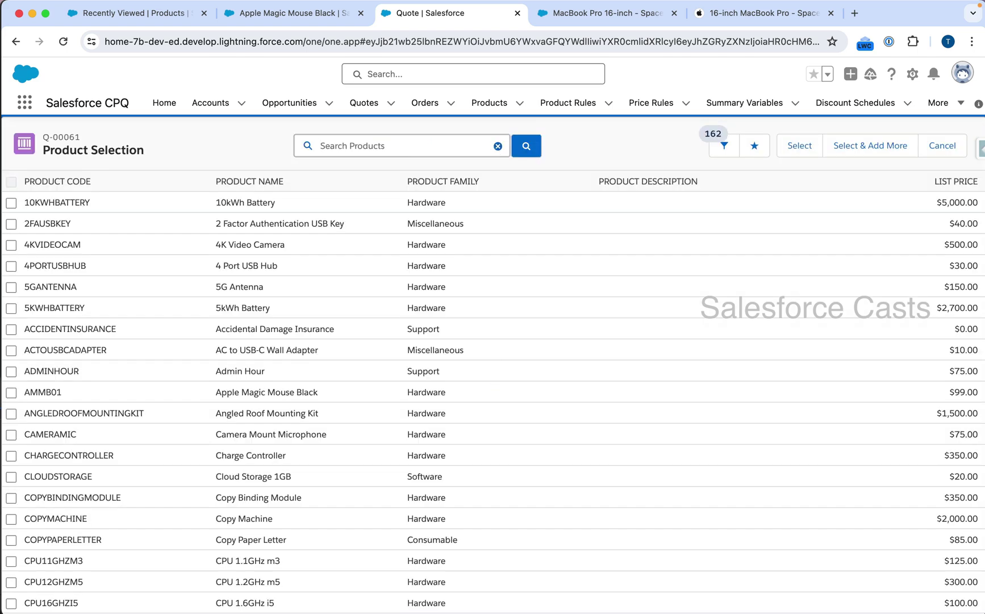
text(Macbook)
key(Return)
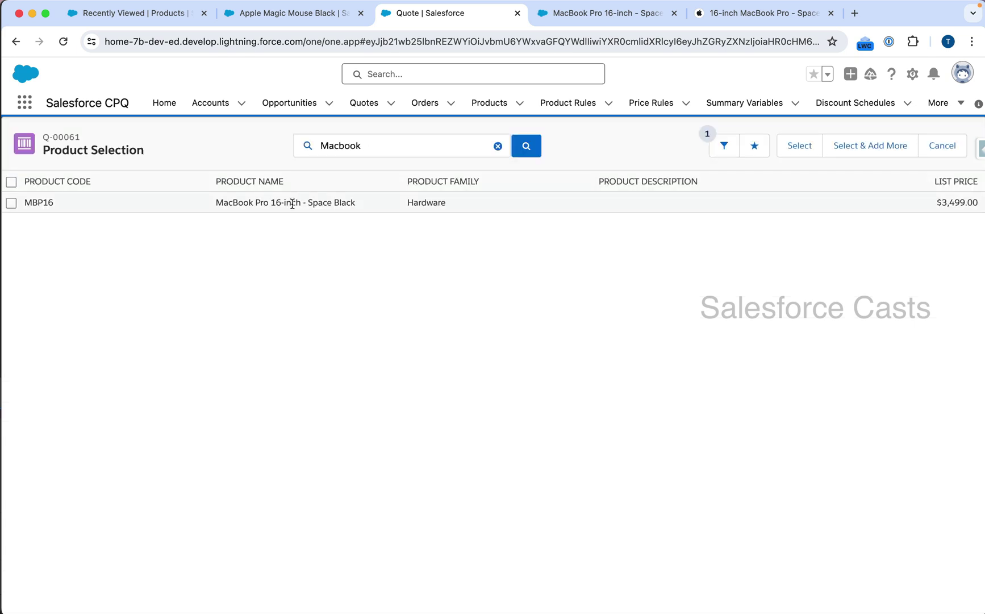
Step: Search the products available for the quote for "Apple" instead of "Macbook"
drag(370, 145, 295, 143)
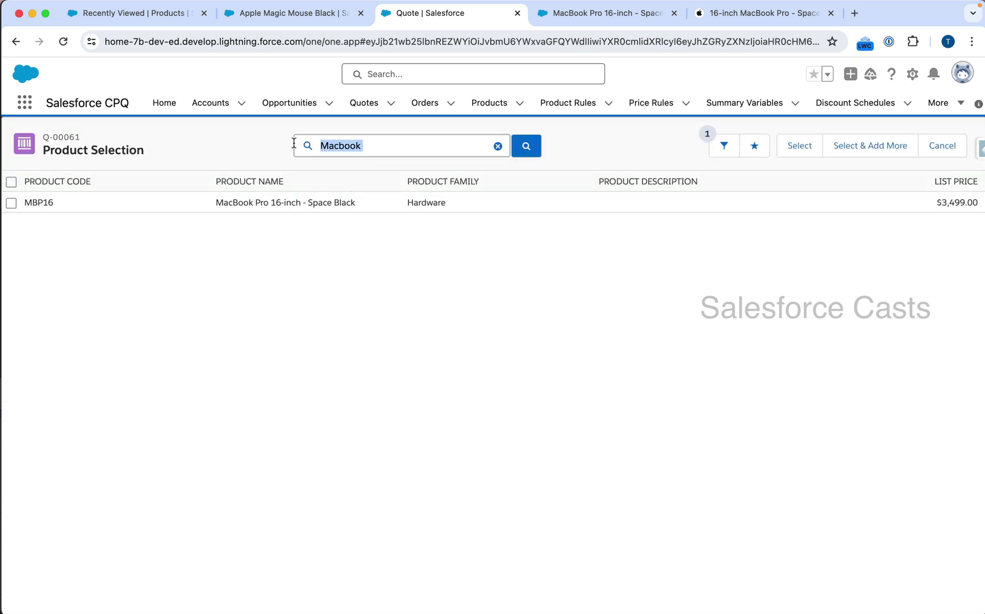
text(Apple)
key(Return)
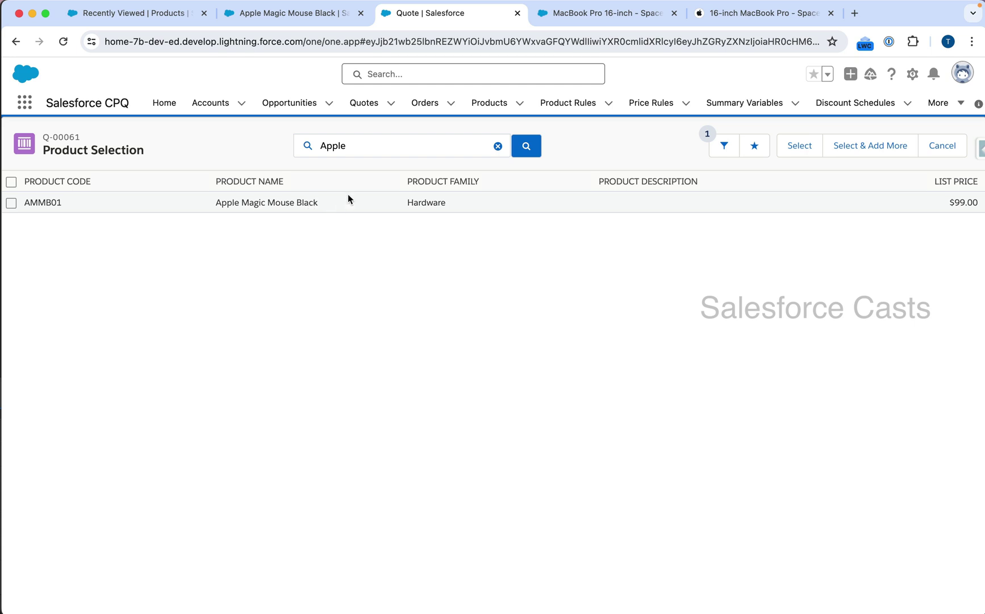
Step: From the recently viewed products, open the power adapter, Liquid Retina display, 1TB SSD, 48GB memory and M3 Max chip records each in a new browser tab
click(161, 17)
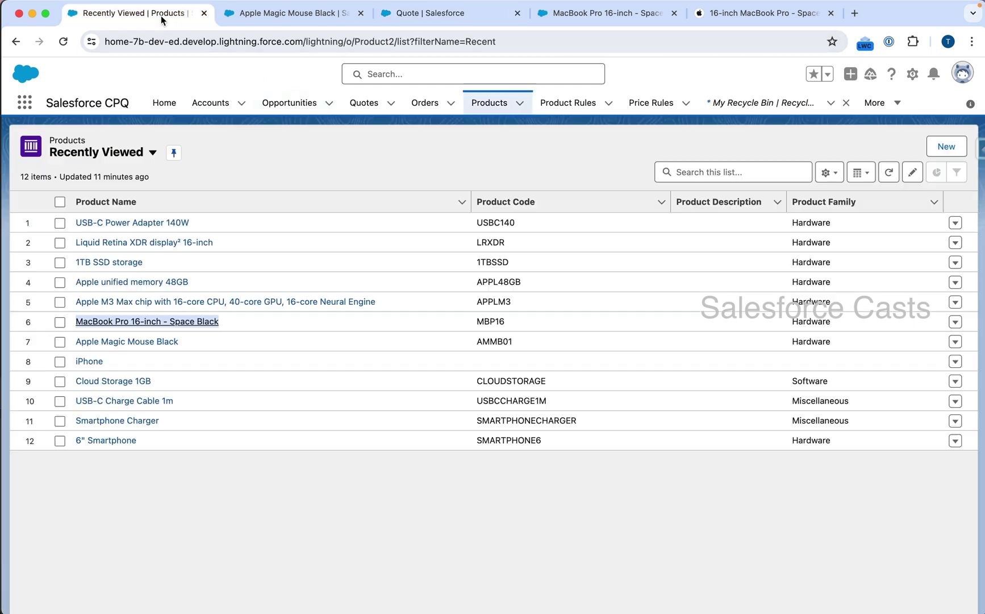
right_click(183, 222)
click(210, 227)
right_click(193, 237)
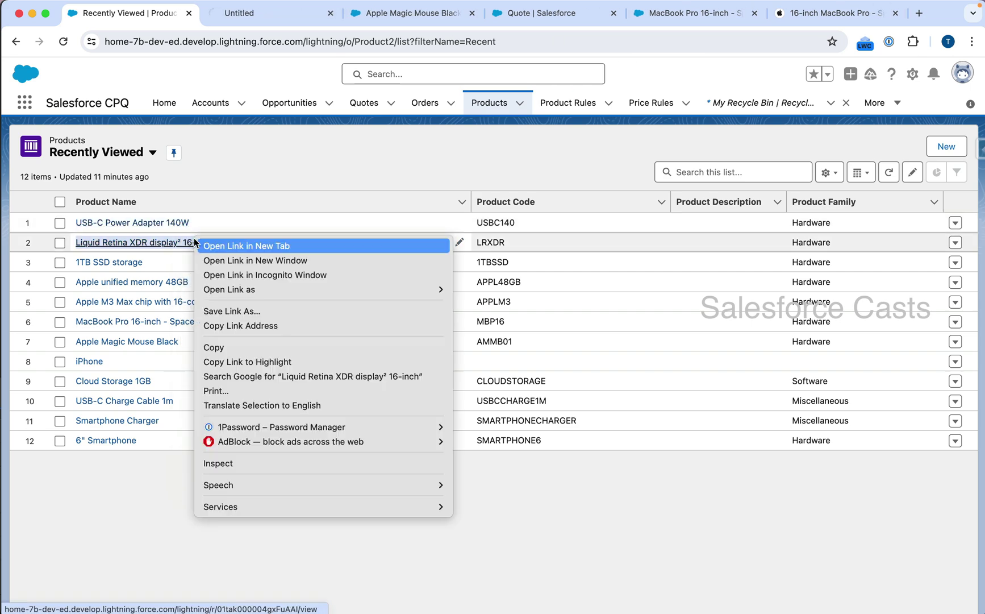
click(207, 243)
right_click(125, 265)
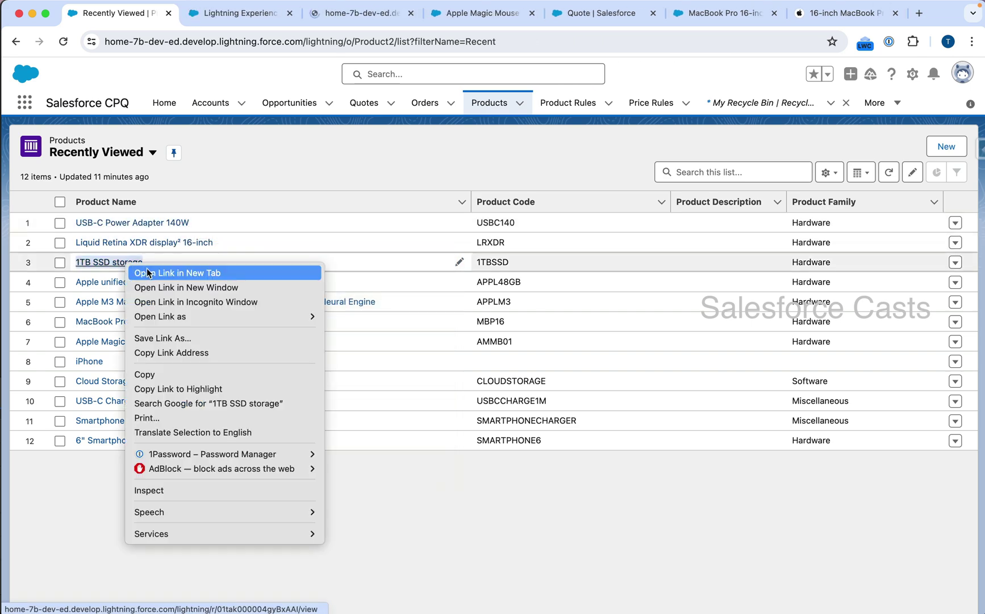
click(146, 272)
right_click(174, 281)
click(191, 289)
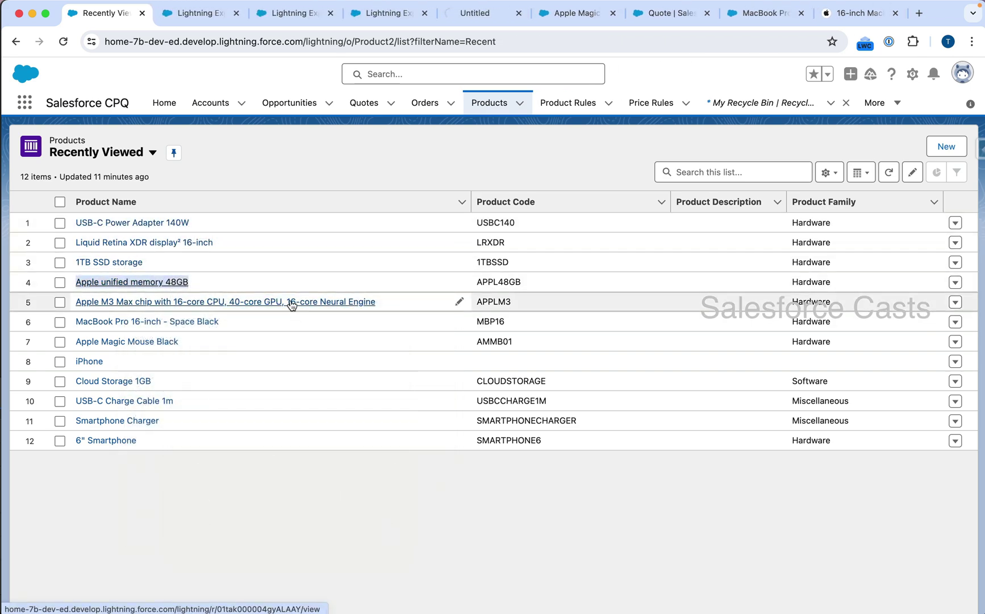
right_click(292, 302)
click(332, 307)
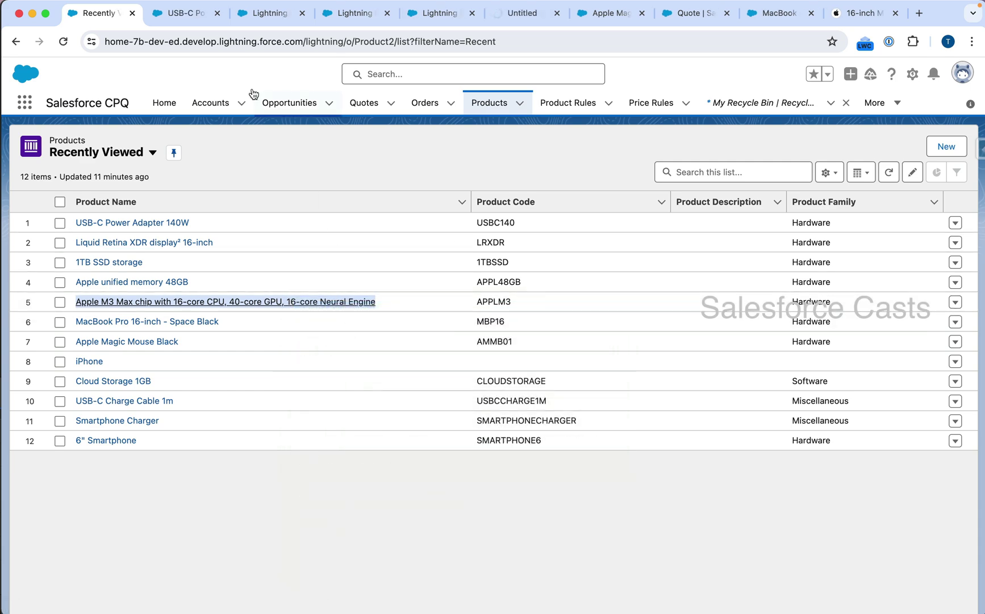
Step: Add a Standard Price Book entry with a list price of 49 to the USB-C Power Adapter 140W product and save it
click(186, 12)
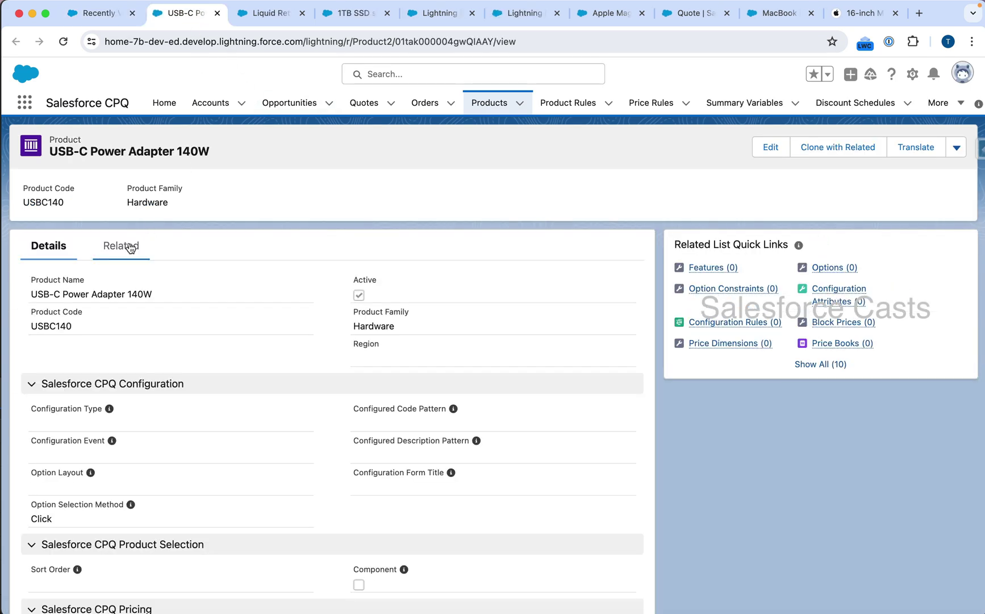
click(128, 246)
scroll(730, 466, down, 3)
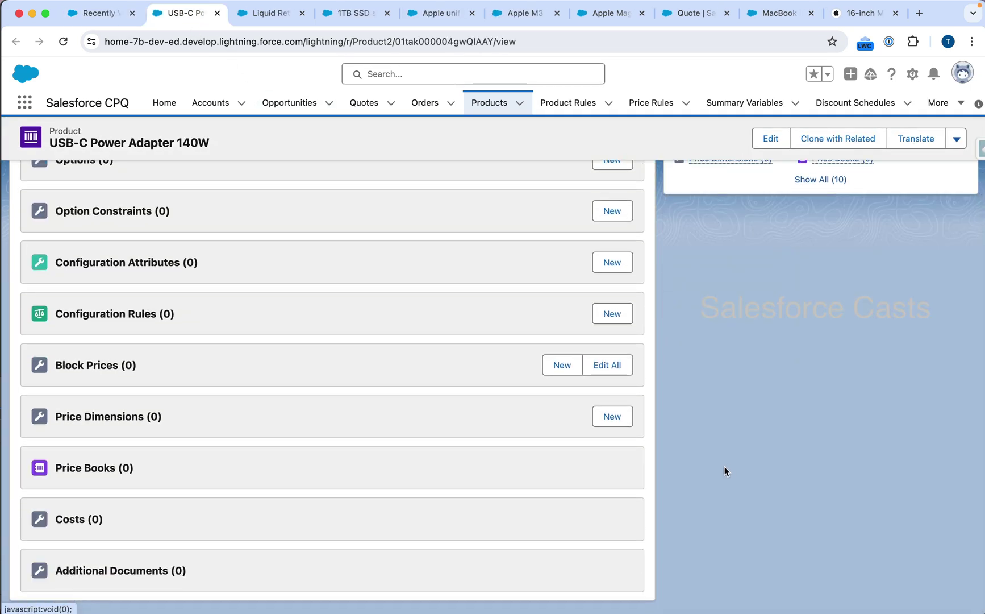
click(601, 477)
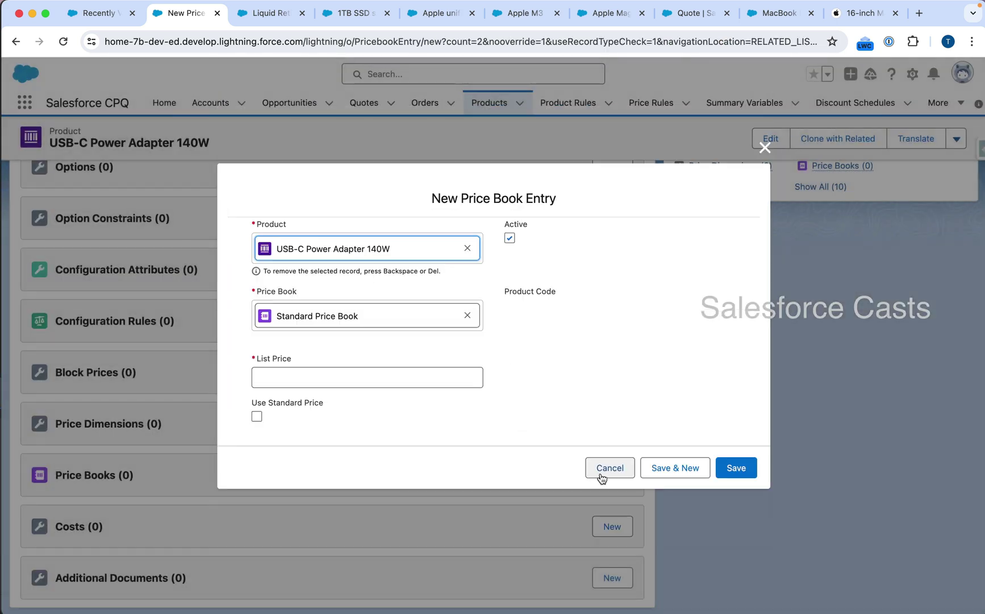
click(446, 376)
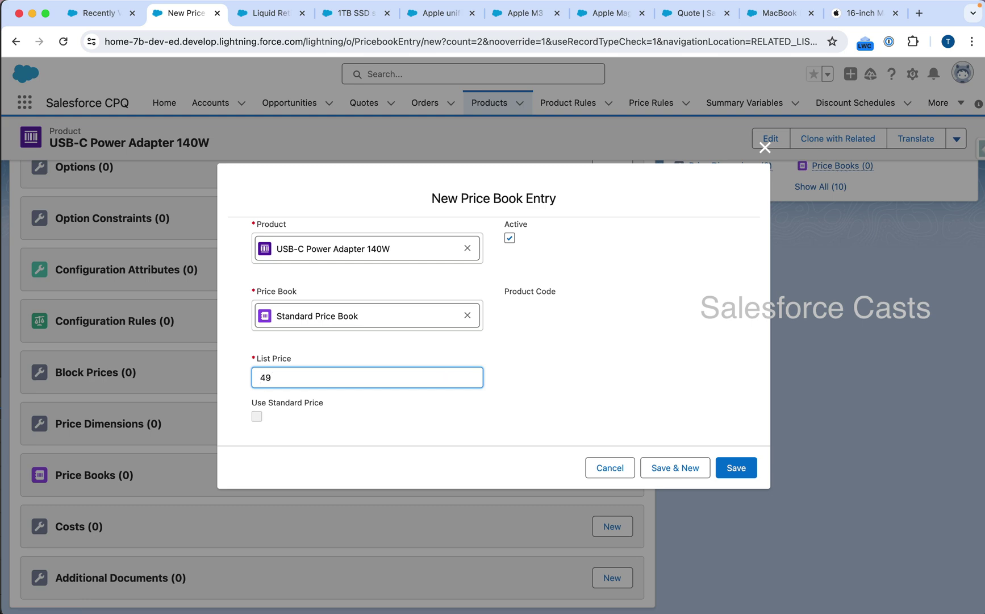
click(736, 468)
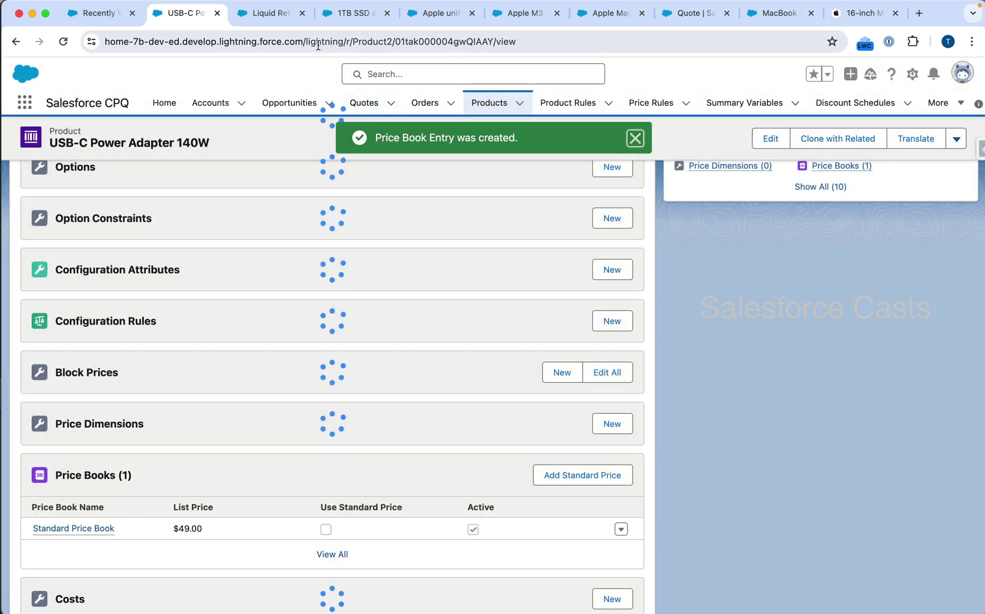
Step: Add a Standard Price Book entry with a list price of 499 to the Liquid Retina XDR display 16-inch product and save it
click(278, 19)
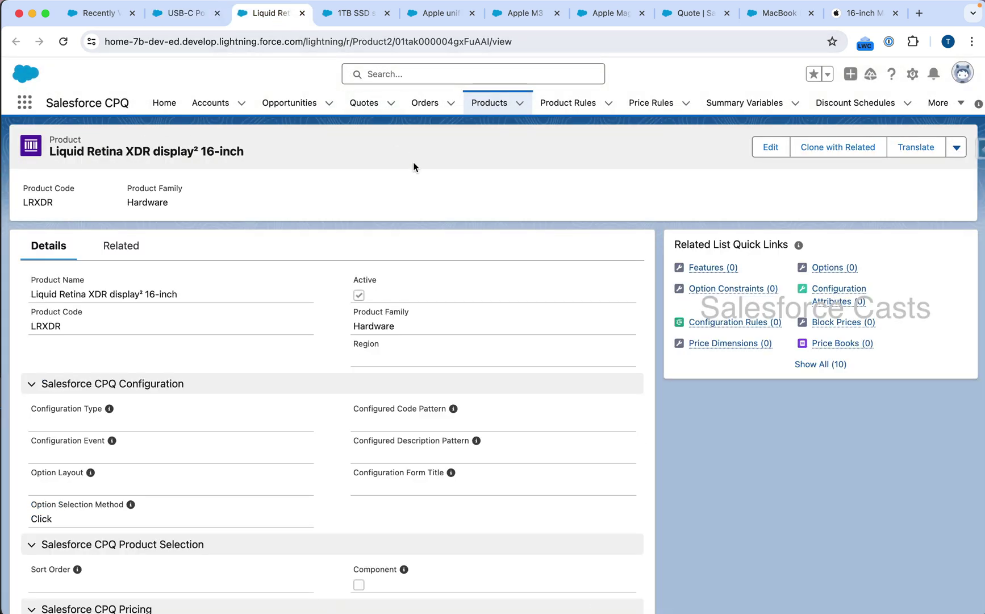
scroll(575, 488, down, 2)
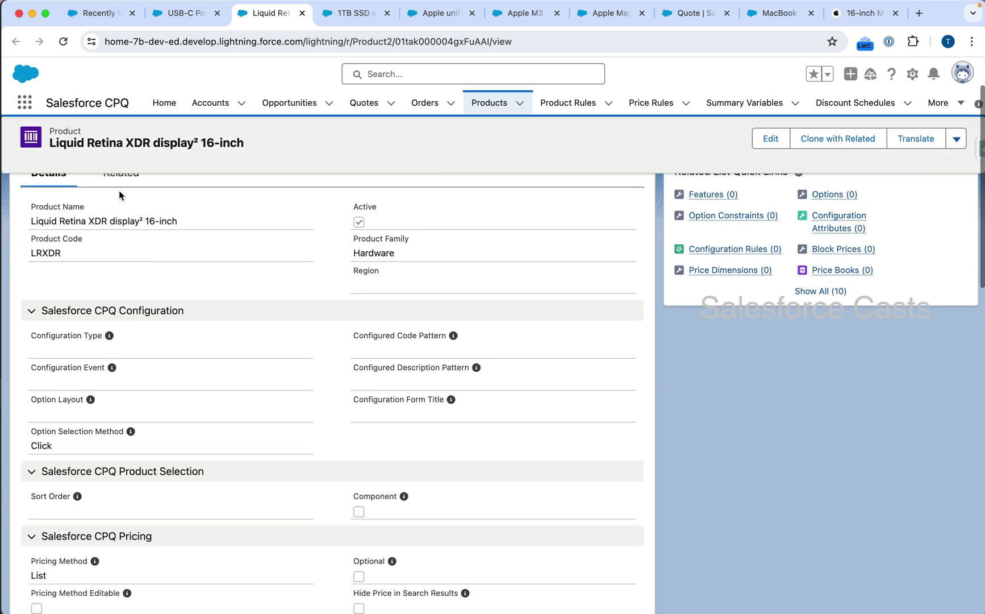
click(121, 185)
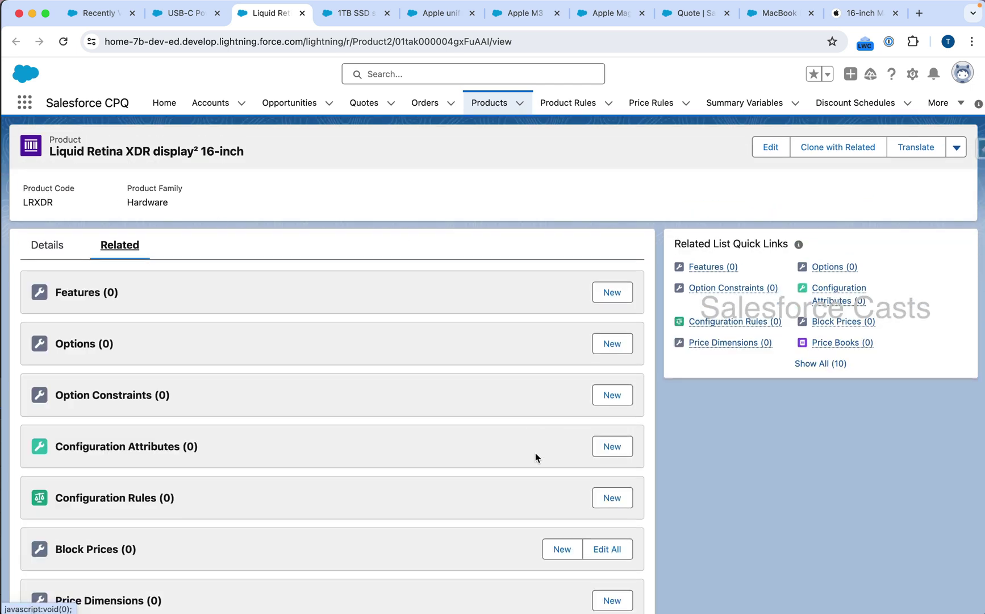
scroll(536, 454, down, 5)
click(589, 469)
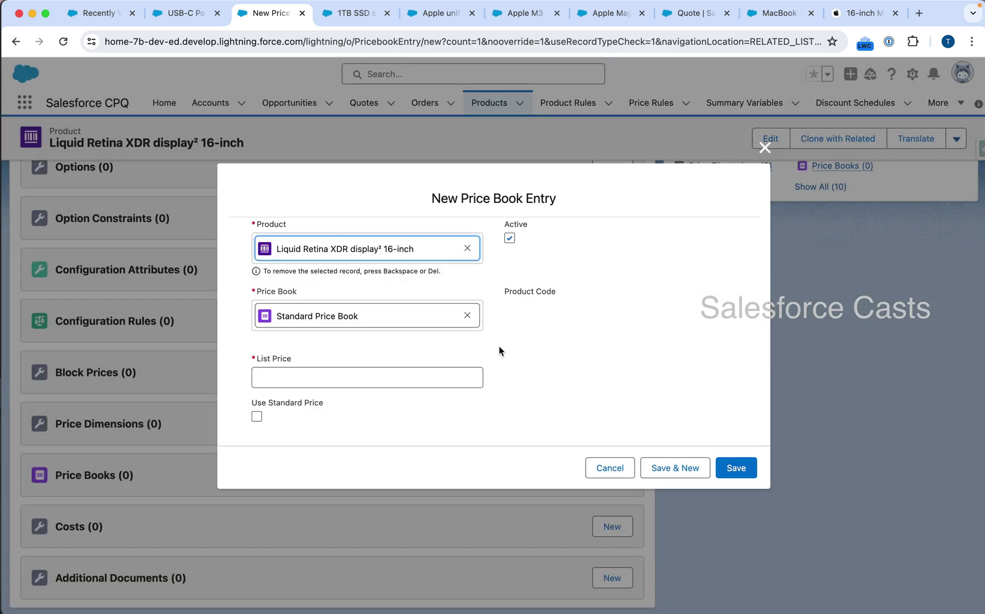
click(395, 376)
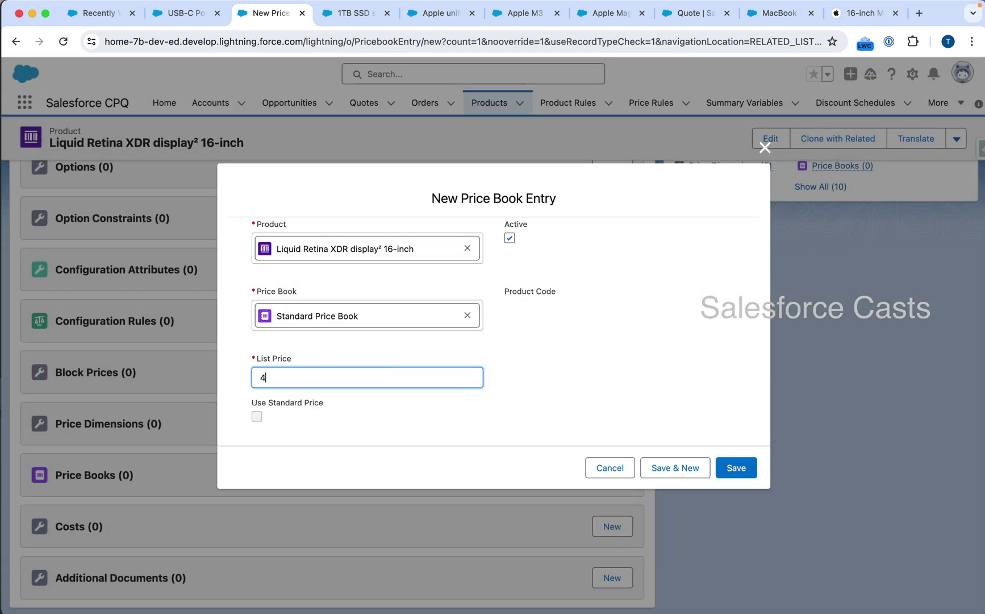
click(749, 474)
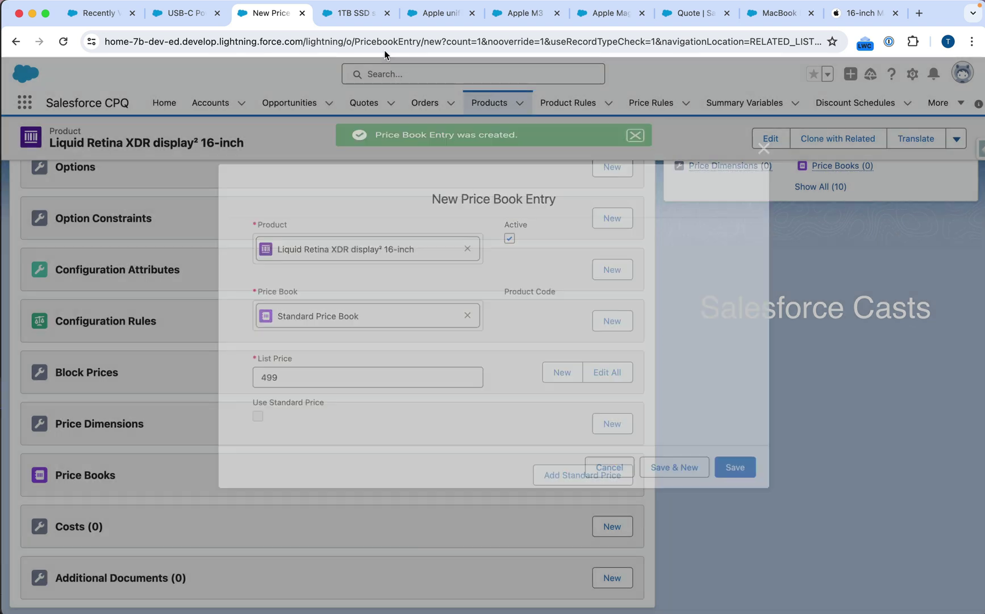
Step: Add a Standard Price Book entry with a list price of 89 to the 1TB SSD storage product and save it
click(360, 17)
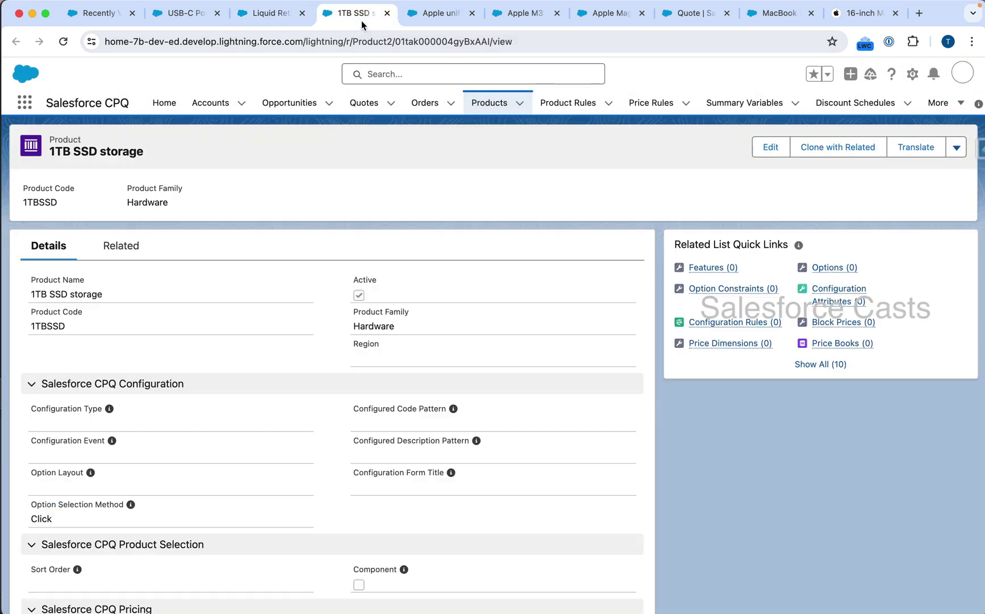
scroll(608, 415, down, 6)
scroll(585, 463, up, 10)
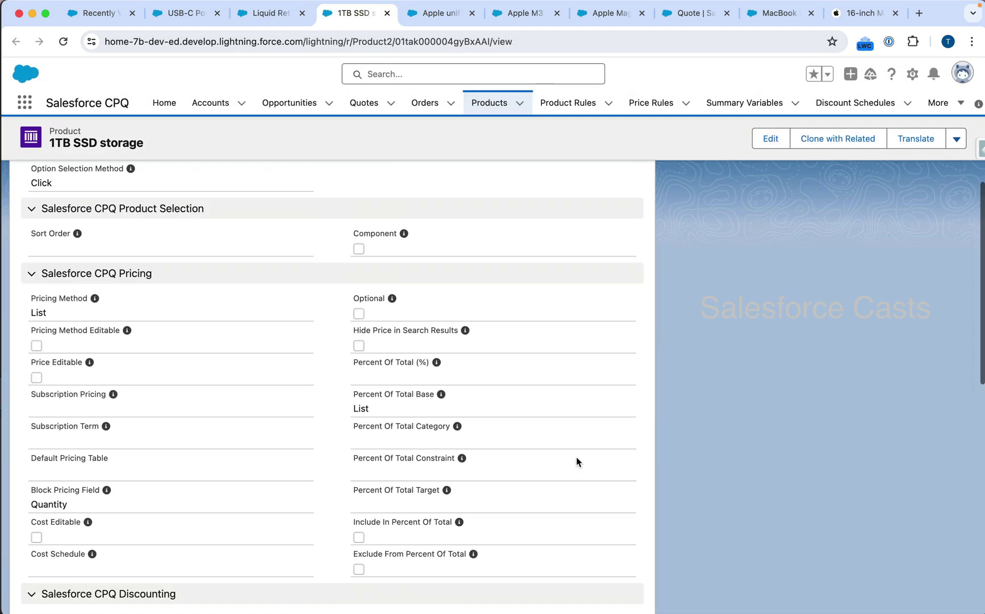
click(123, 246)
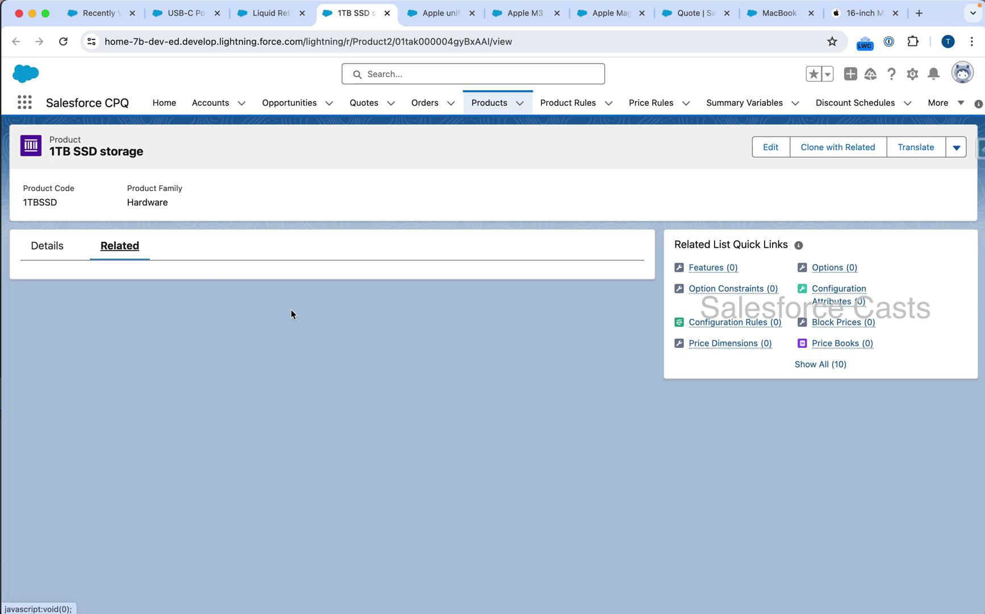
scroll(594, 488, down, 3)
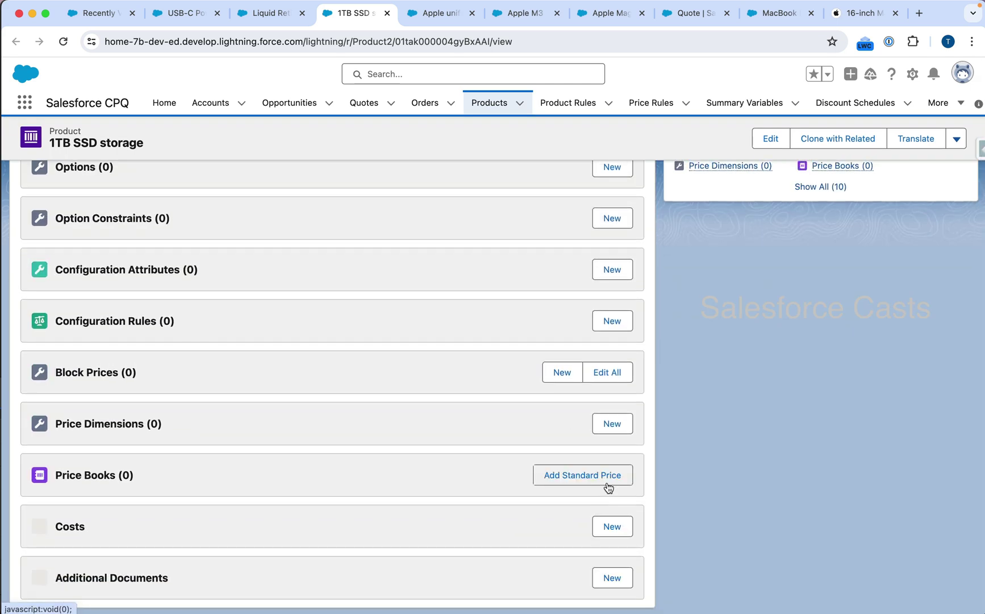
click(608, 475)
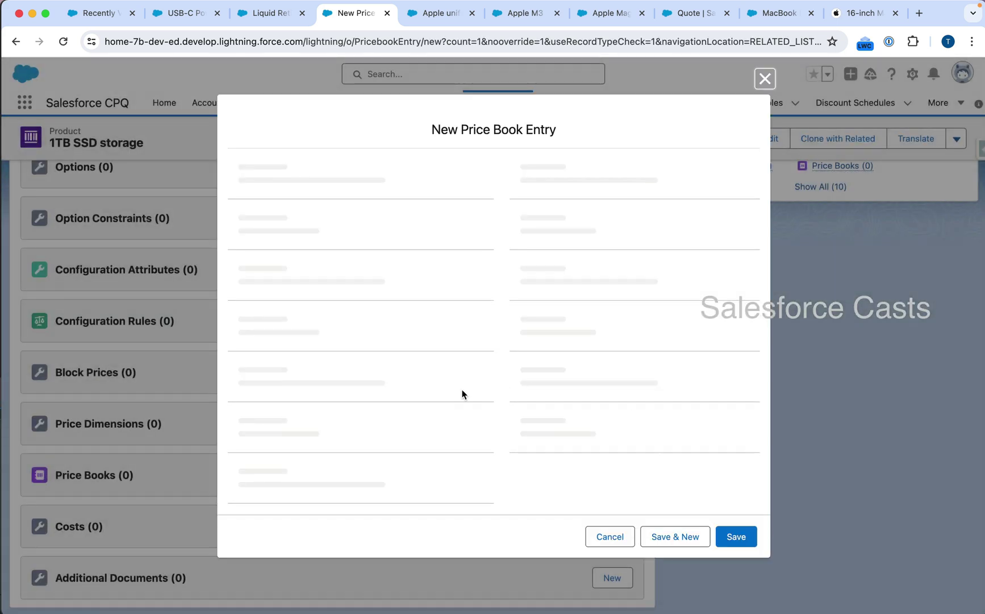
click(412, 376)
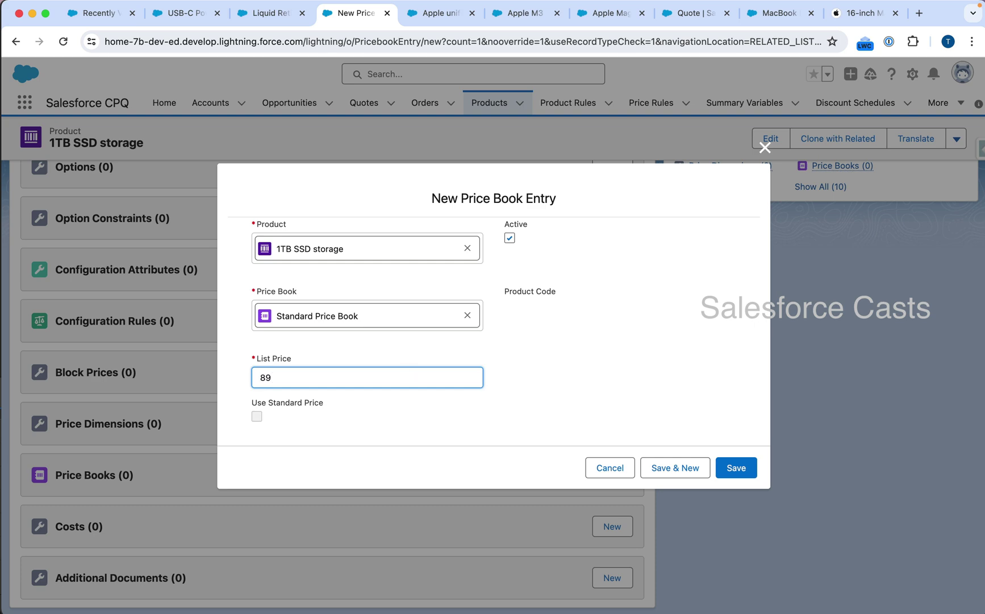
click(737, 467)
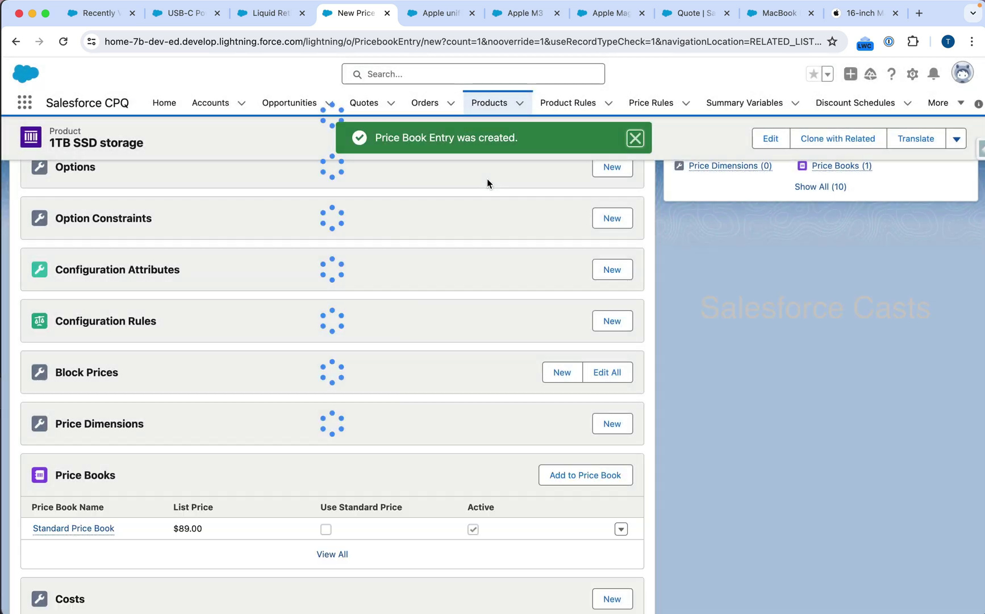
Step: Add a Standard Price Book entry with a list price of 199 to the Apple unified memory 48GB product and save it
click(438, 12)
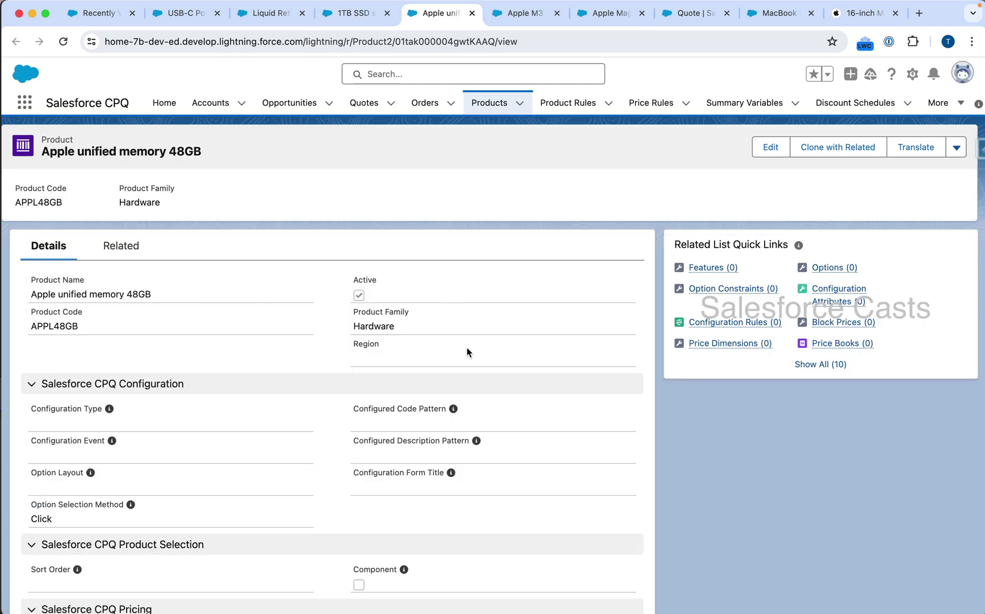
click(141, 249)
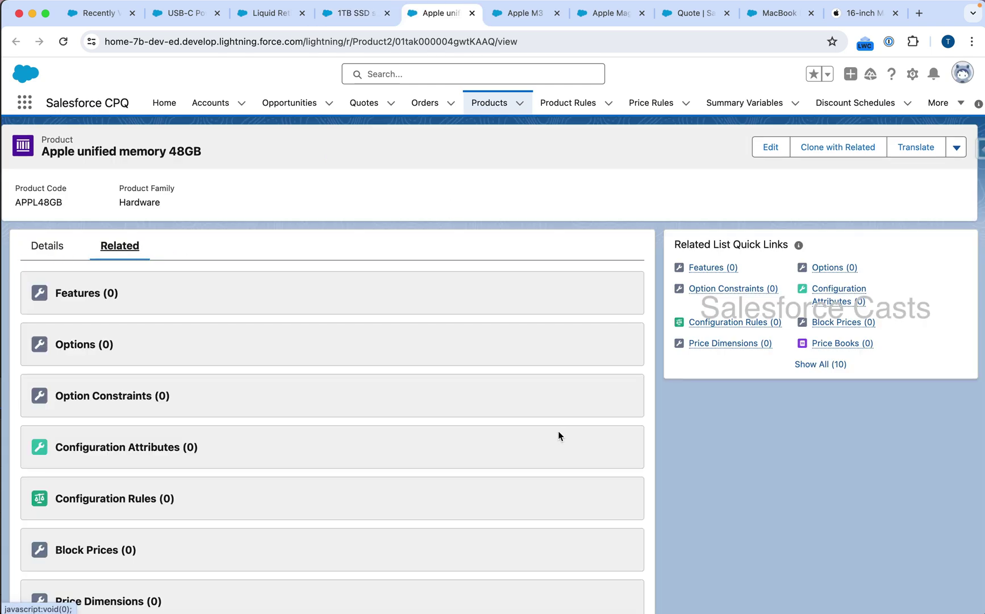
scroll(556, 435, down, 3)
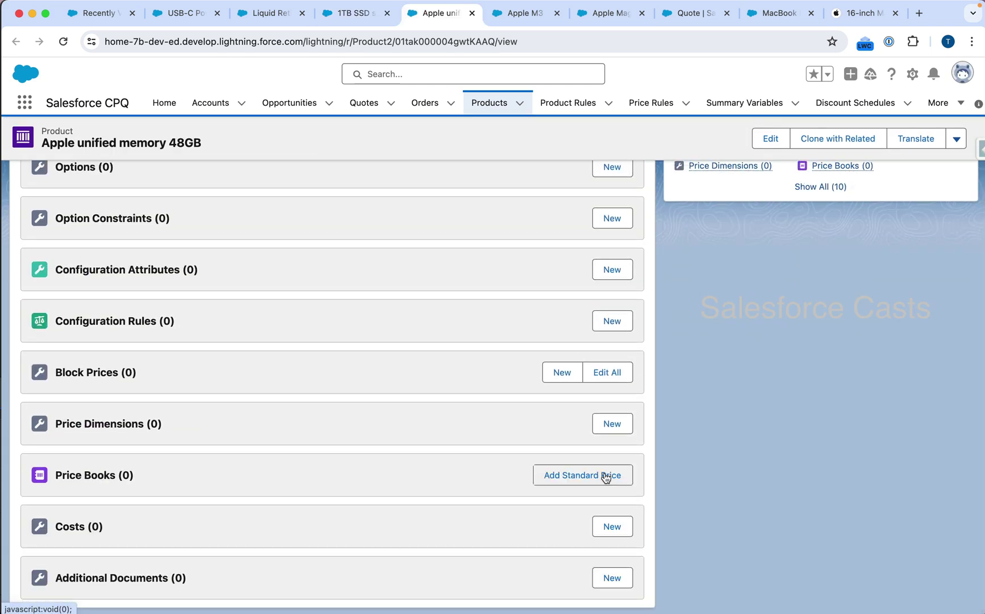
click(603, 475)
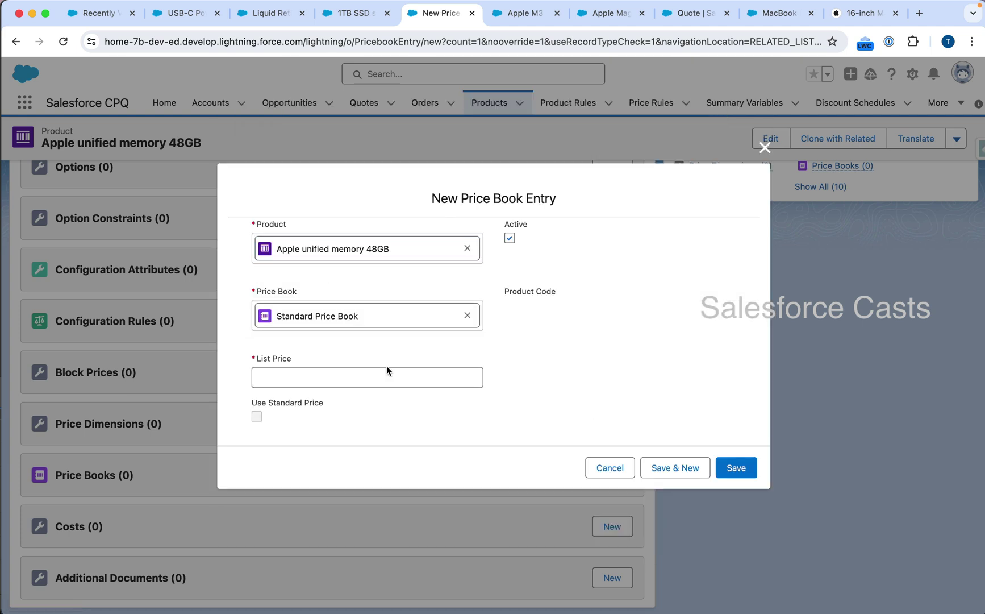
click(388, 379)
text(199)
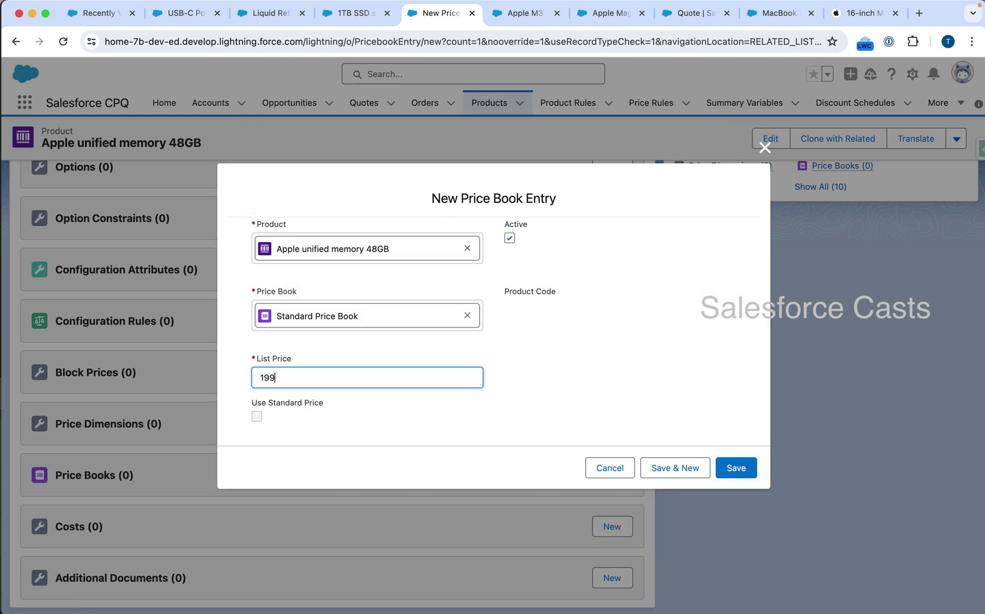
click(728, 463)
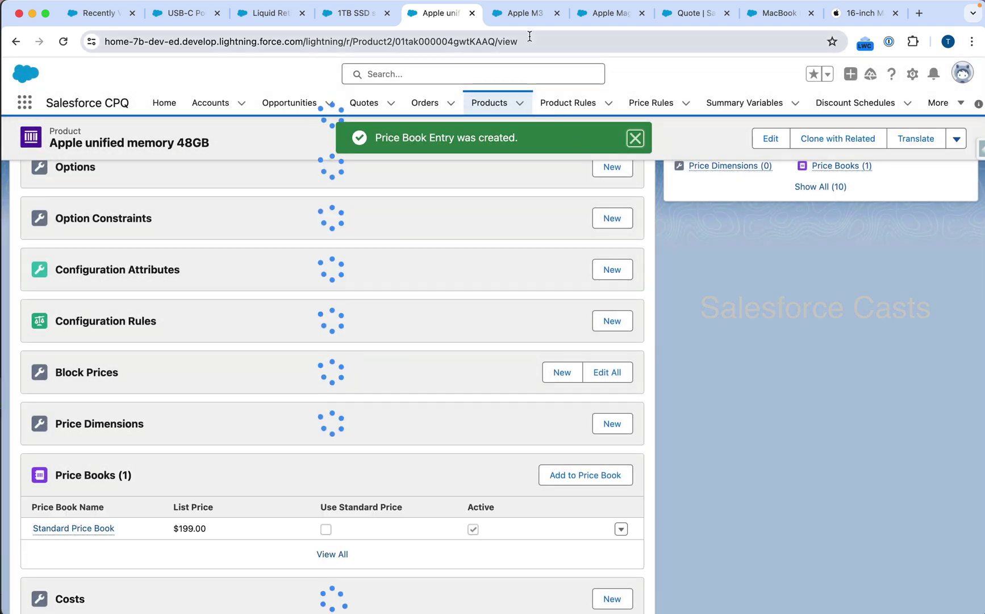
Step: Add a Standard Price Book entry with a list price of 799 to the Apple M3 Max chip product and save it
click(527, 21)
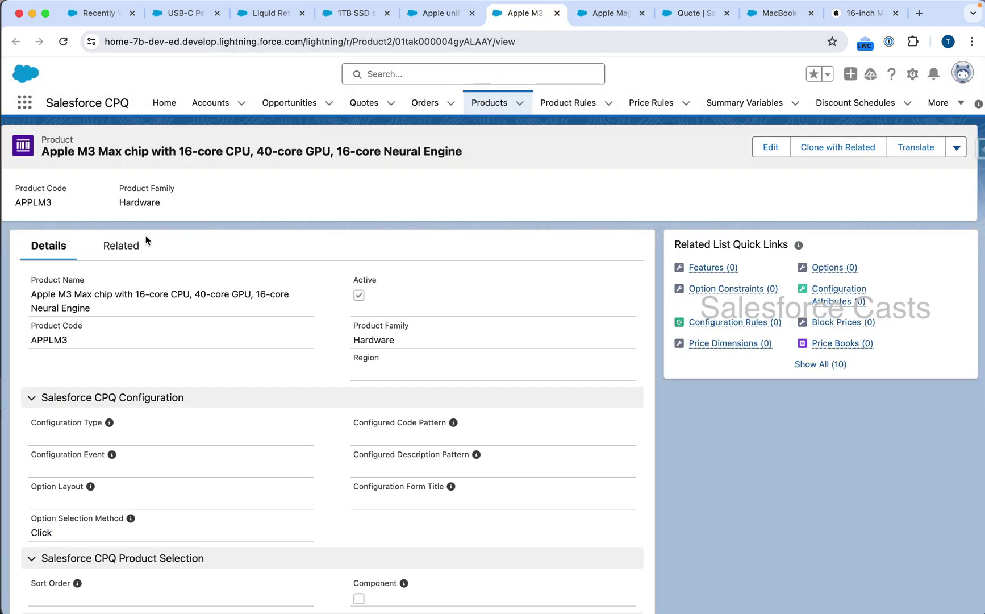
click(121, 245)
scroll(549, 413, down, 3)
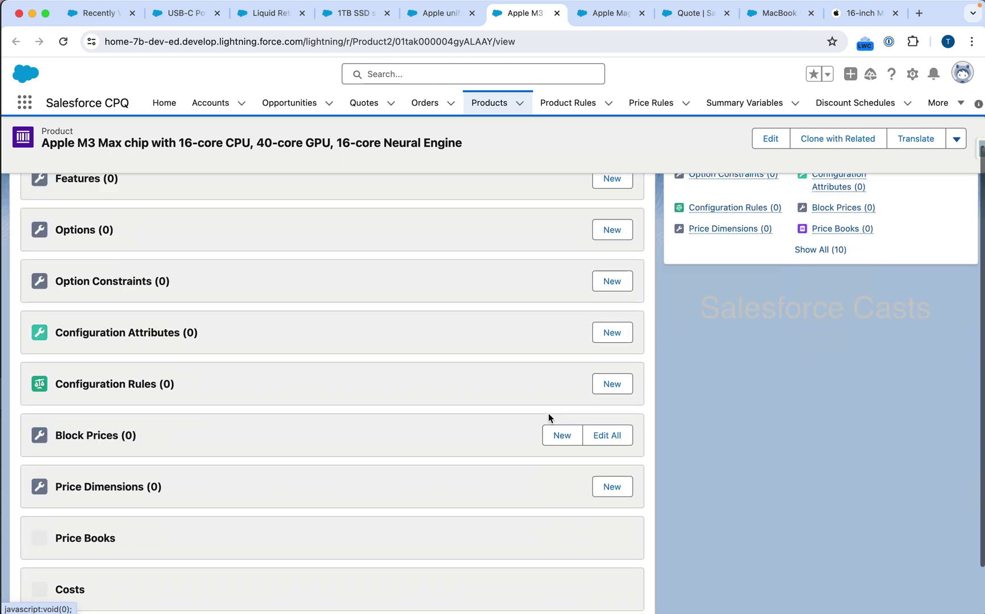
scroll(563, 449, down, 2)
click(607, 476)
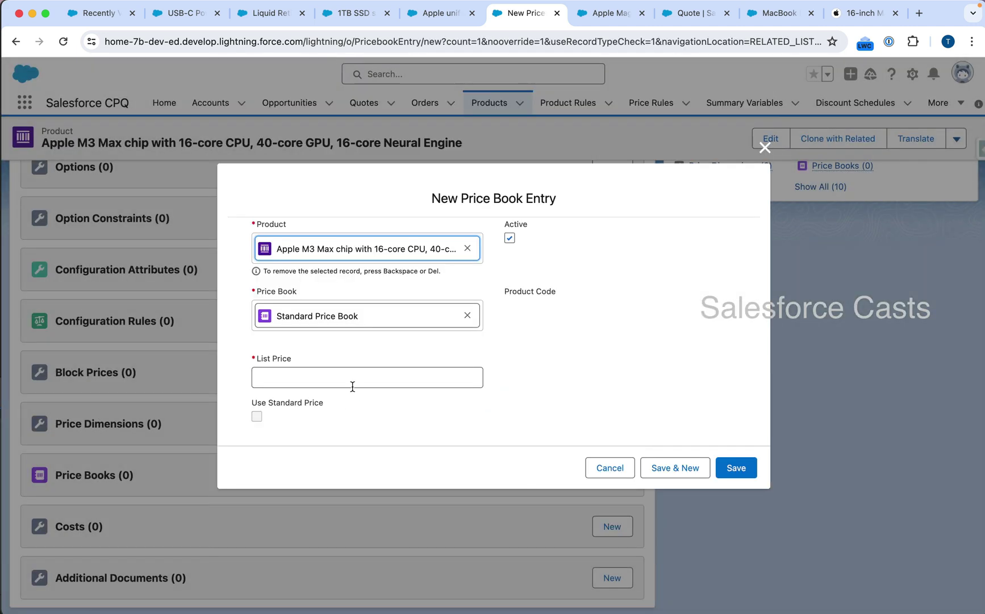
click(348, 385)
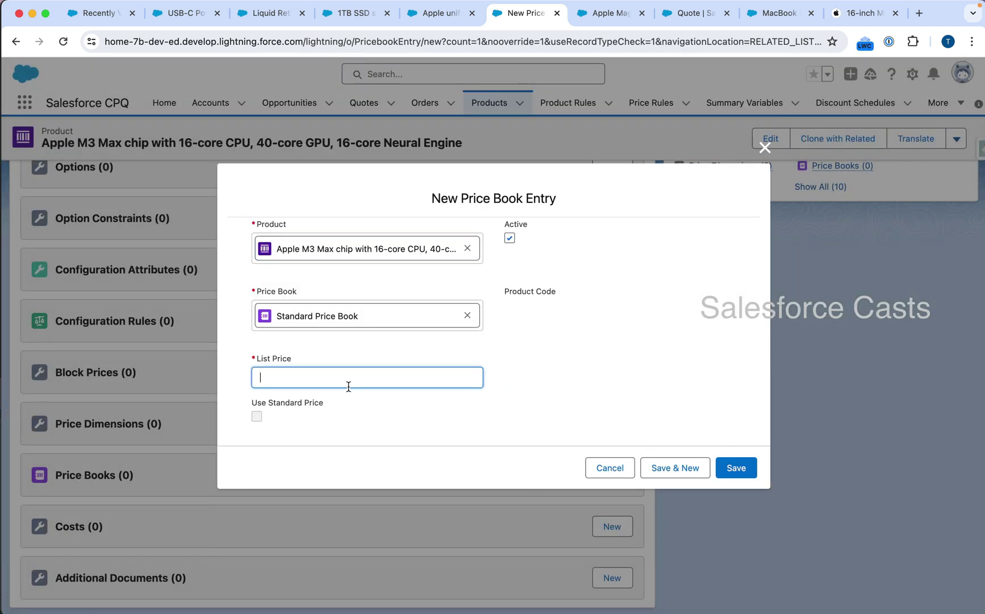
text(799)
click(735, 468)
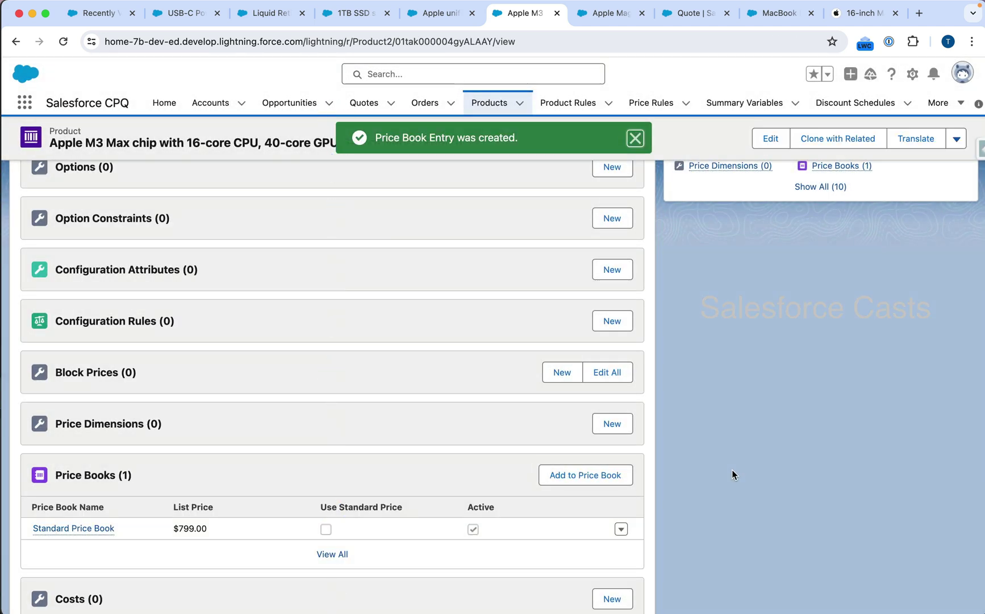
Step: Return to the quote, clear the old product search, and reopen the product selection from the reloaded quote editor
click(611, 14)
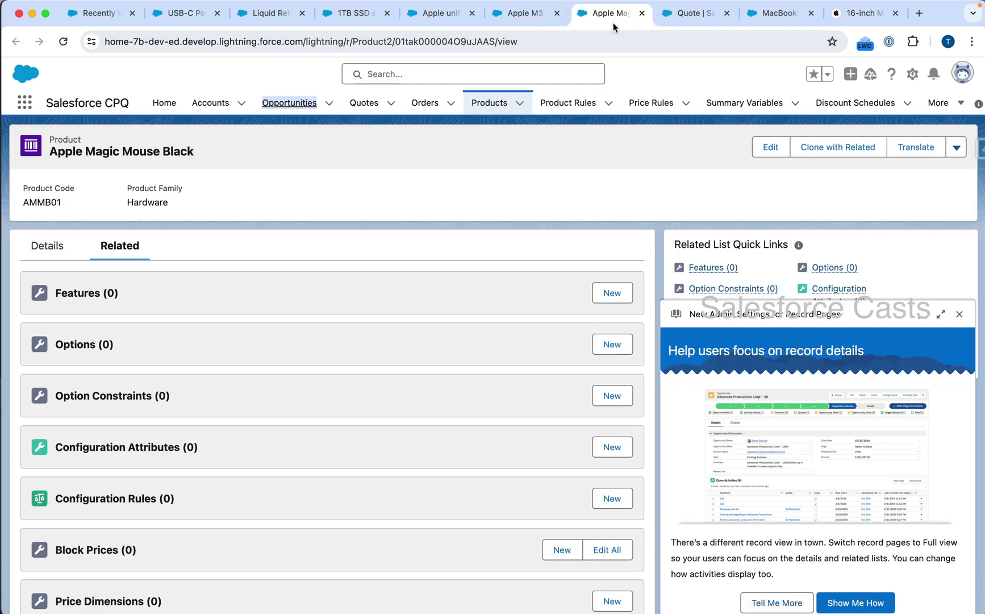
click(685, 14)
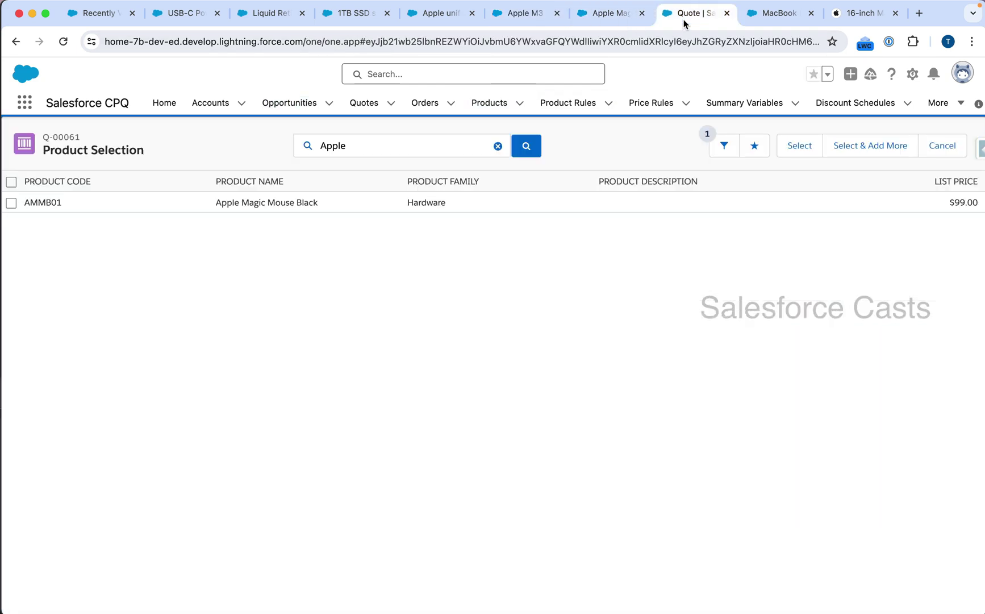
click(498, 146)
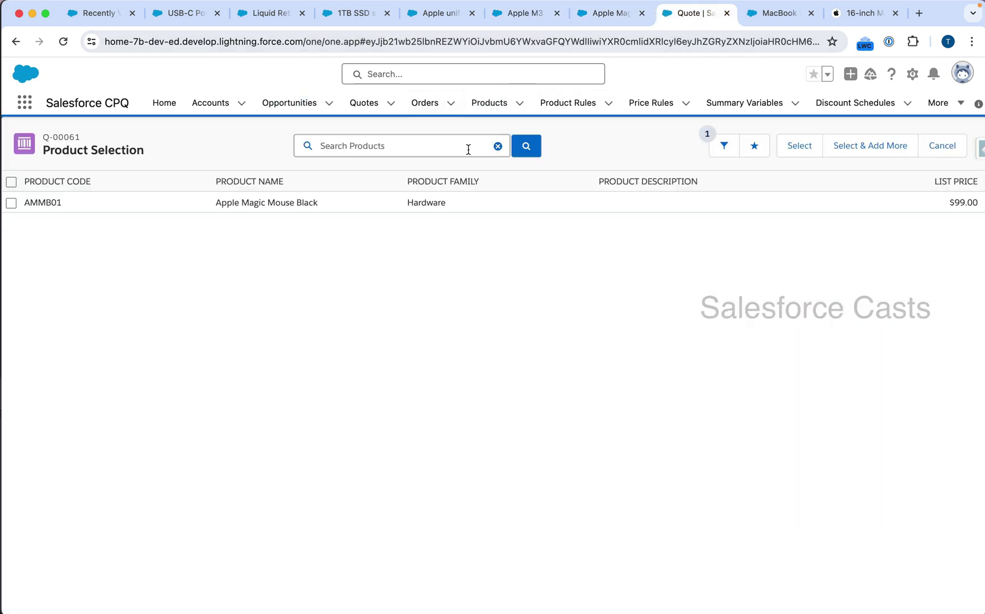
key(Return)
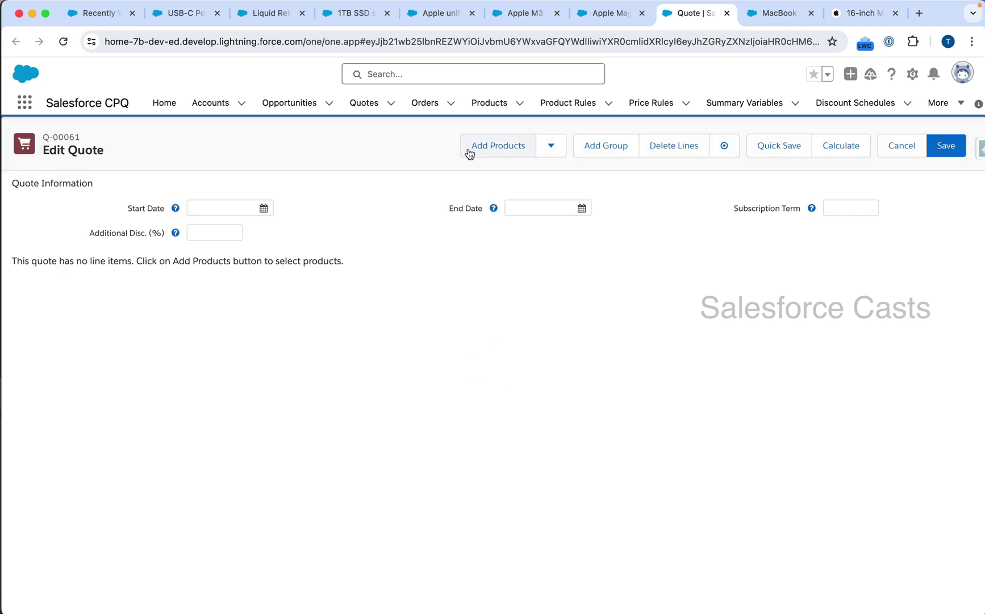
click(482, 149)
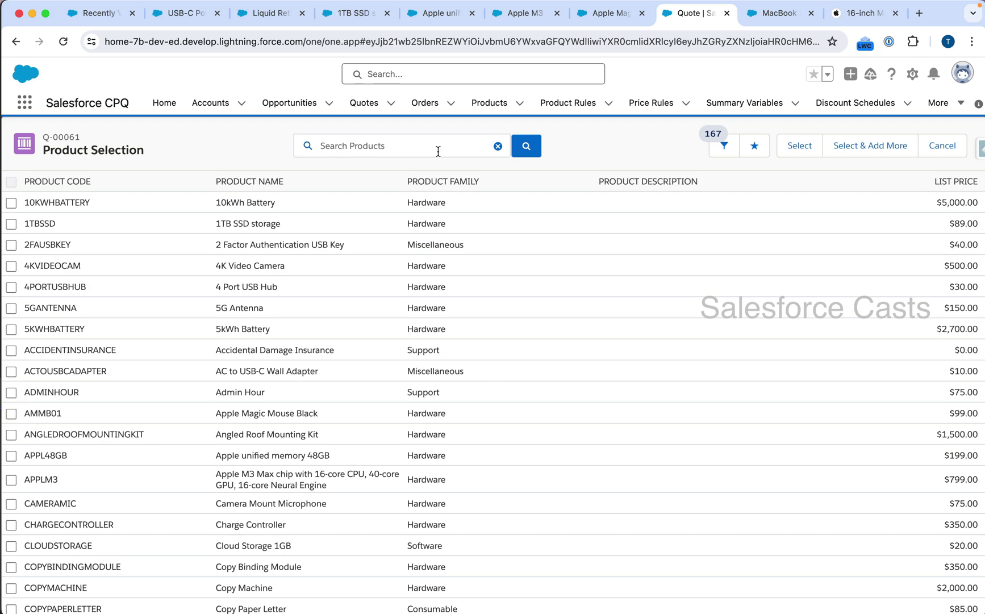
Step: Search the quote's product selection for "Apple" and examine the listed products and their list prices
click(437, 151)
text(Apple)
key(Return)
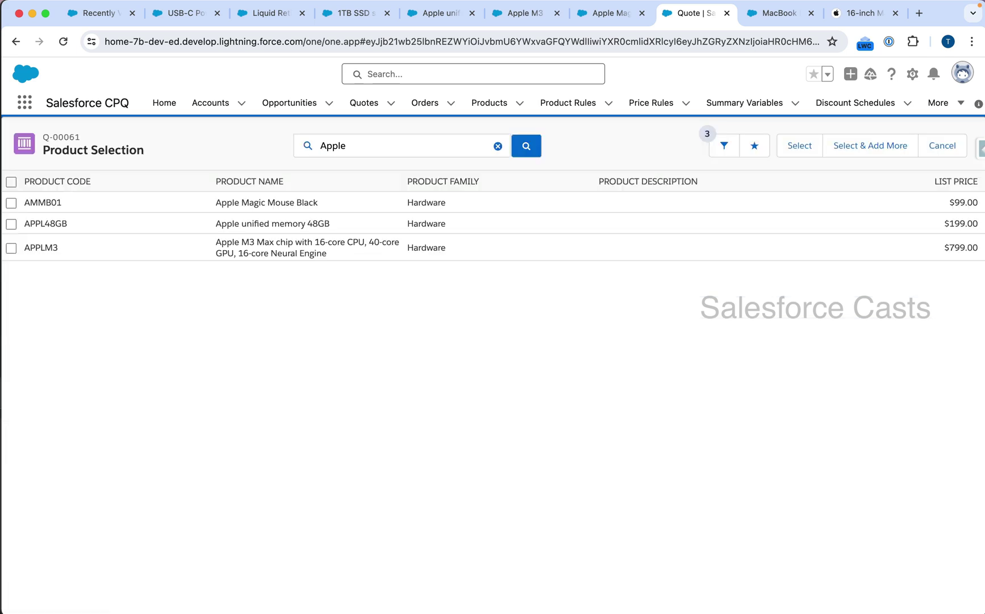
key(super+shift+4)
drag(198, 161, 422, 279)
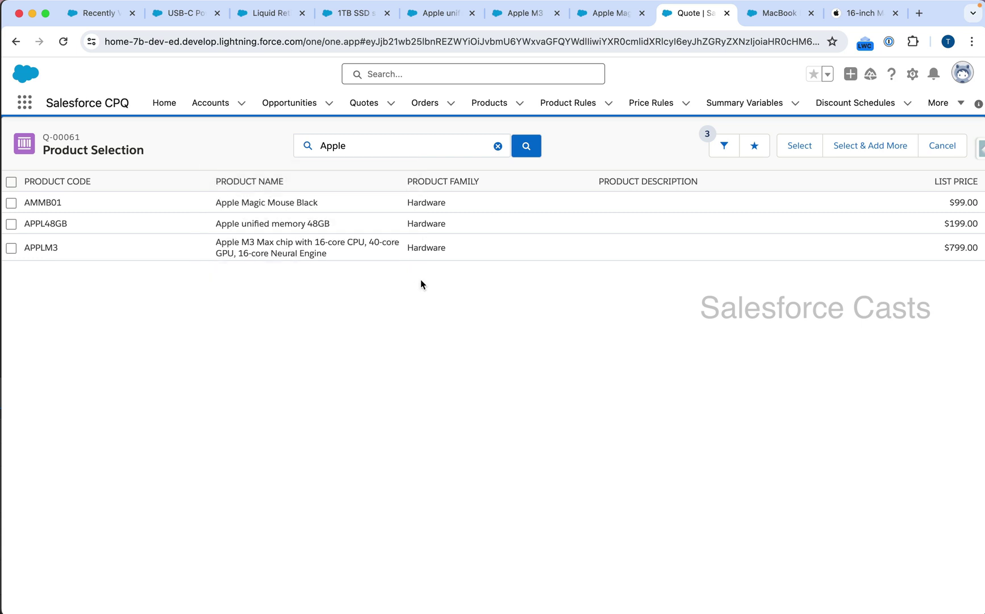
Step: Search the product selection for "Macbook" and select MacBook Pro 16-inch - Space Black for the quote
click(447, 150)
key(super+a)
text(Macbook)
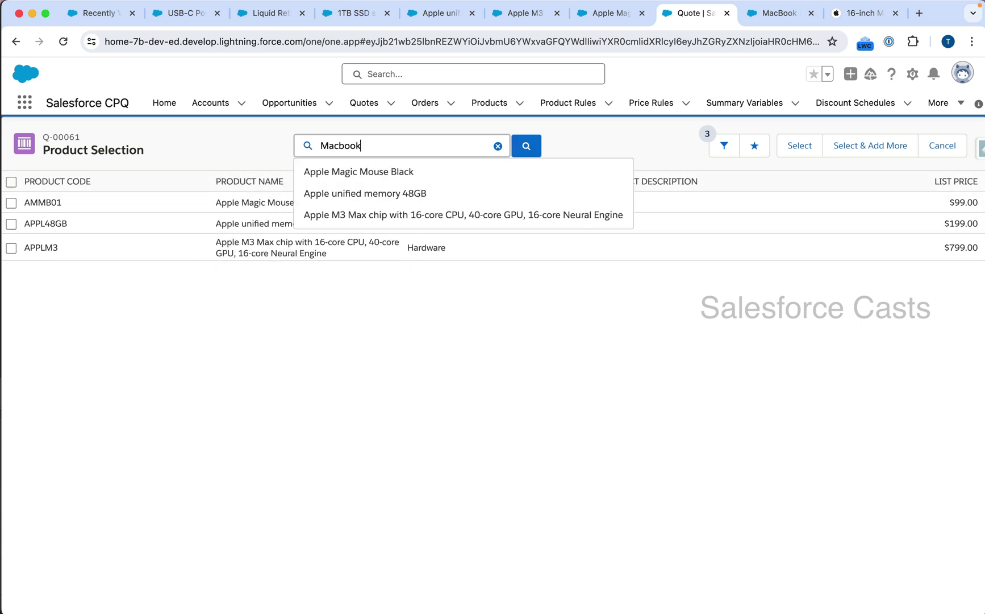
key(Return)
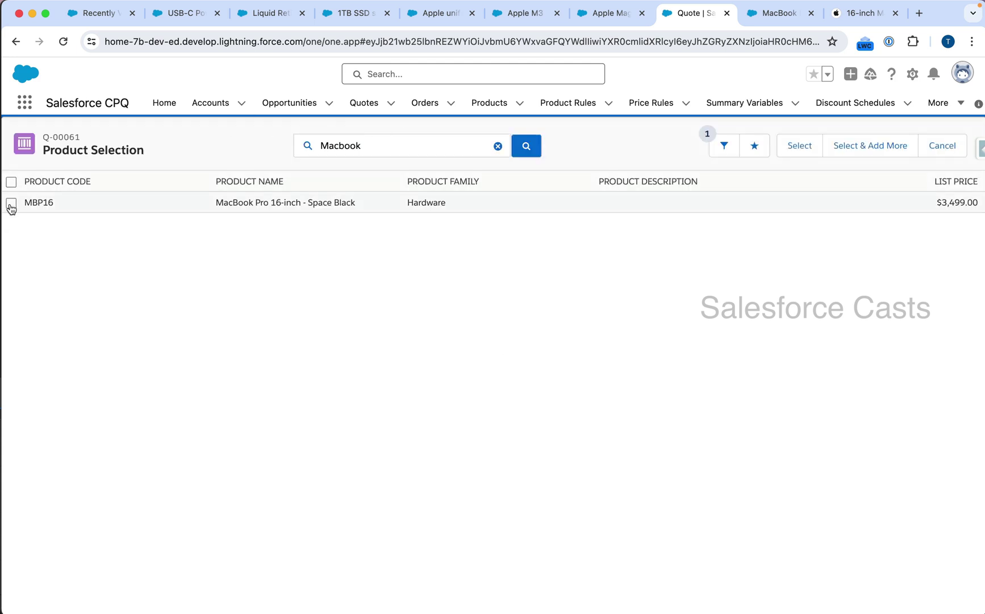
click(11, 203)
click(799, 146)
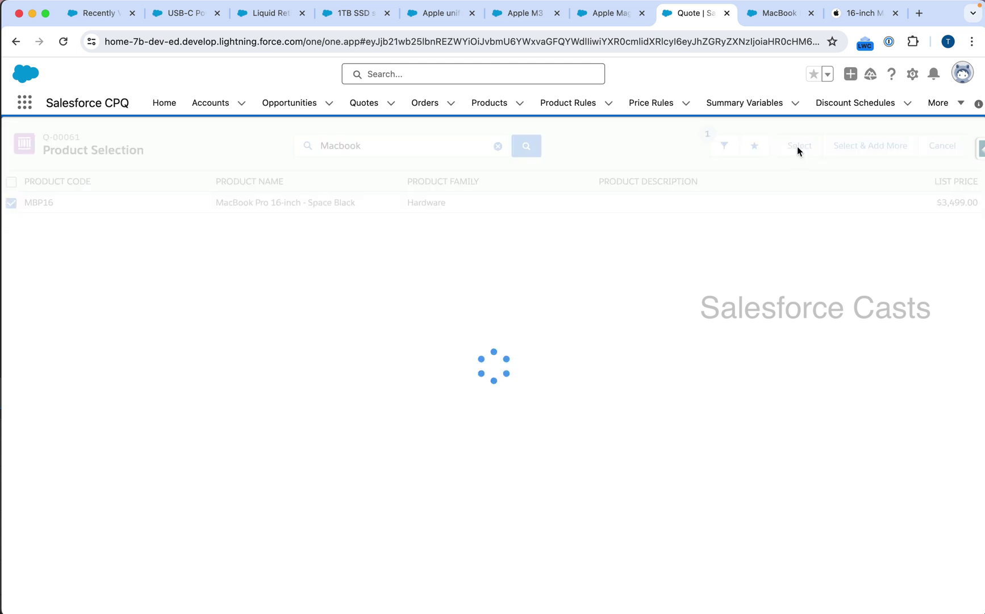